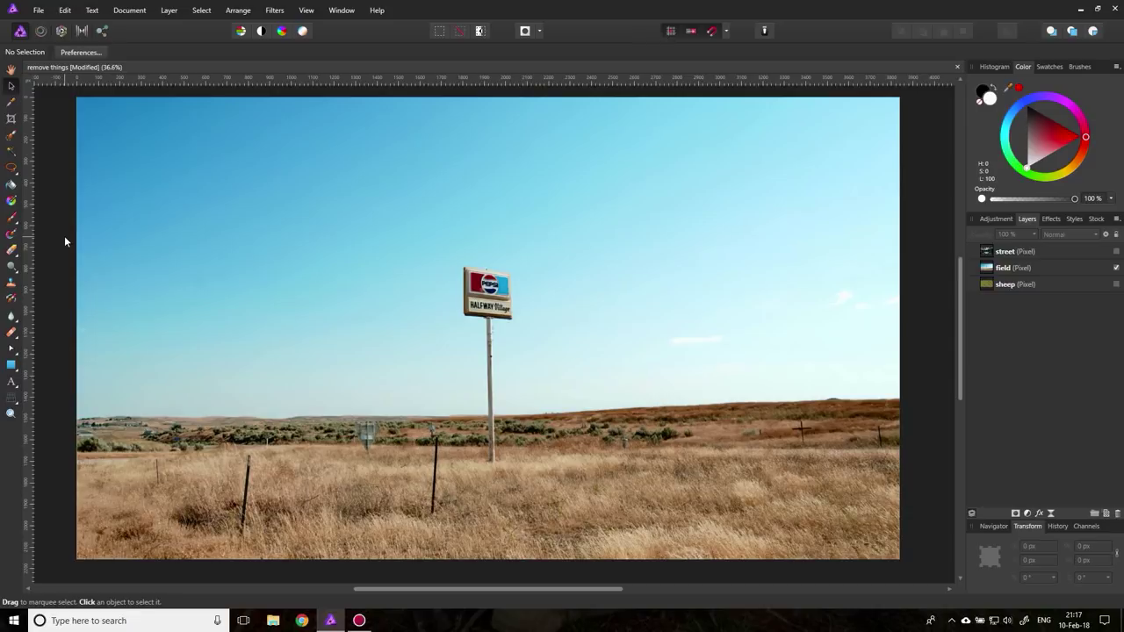
Preview the sheep, field and street images in turn, leaving only the sheep layer visible.
{"action": "left_click", "coordinate": [1117, 268]}
{"action": "left_click", "coordinate": [1116, 284]}
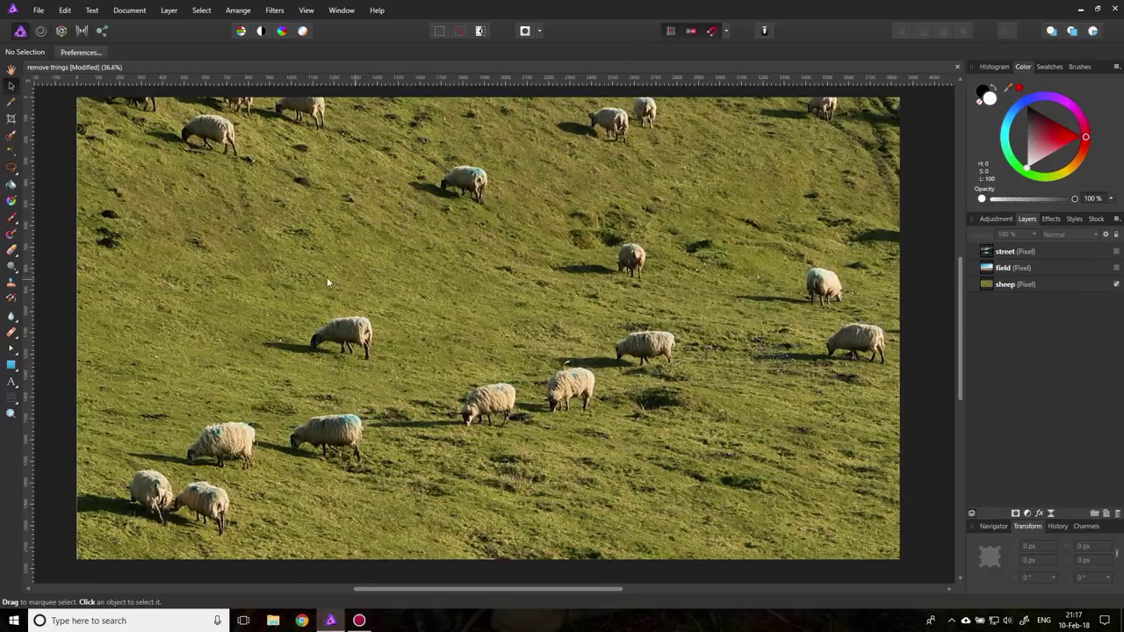
{"action": "left_click", "coordinate": [1117, 268]}
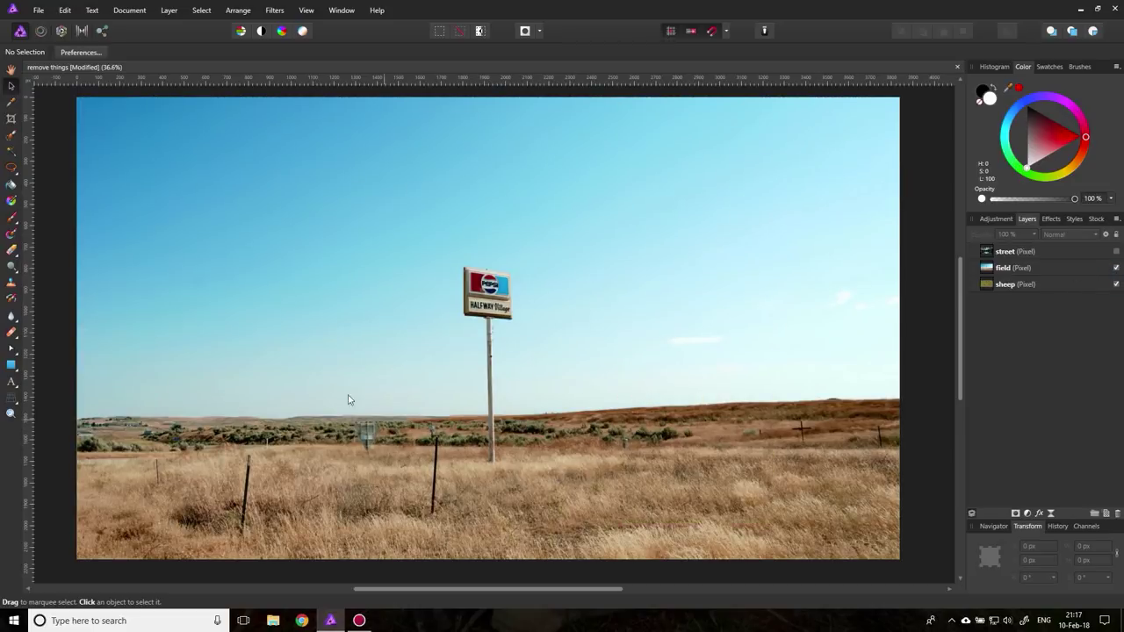
{"action": "left_click", "coordinate": [1117, 252]}
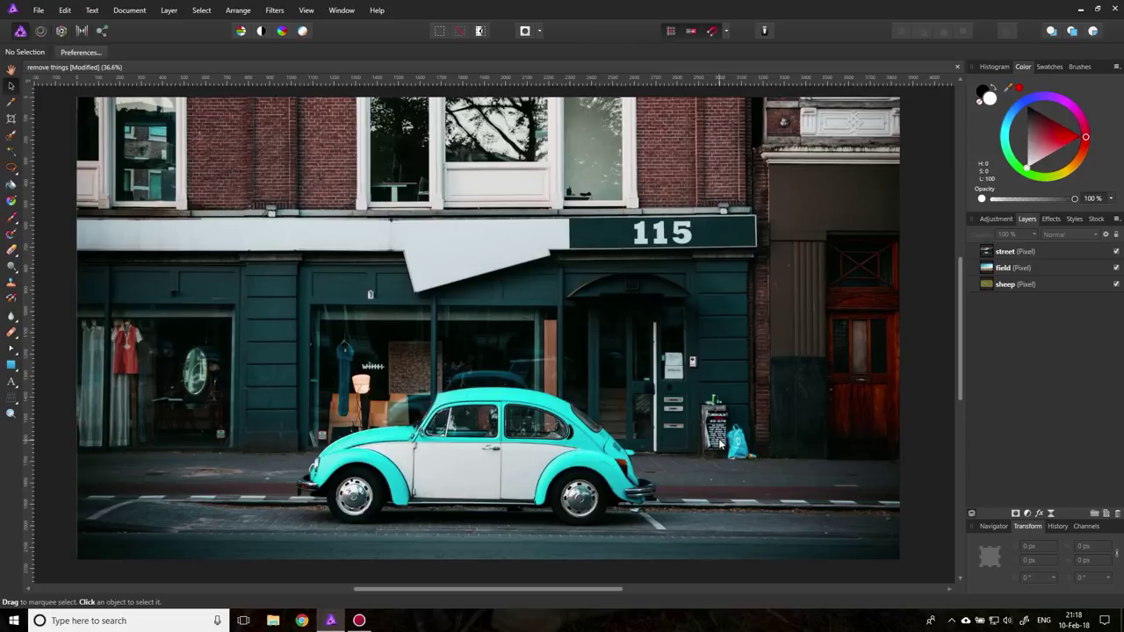
{"action": "left_click", "coordinate": [1116, 252]}
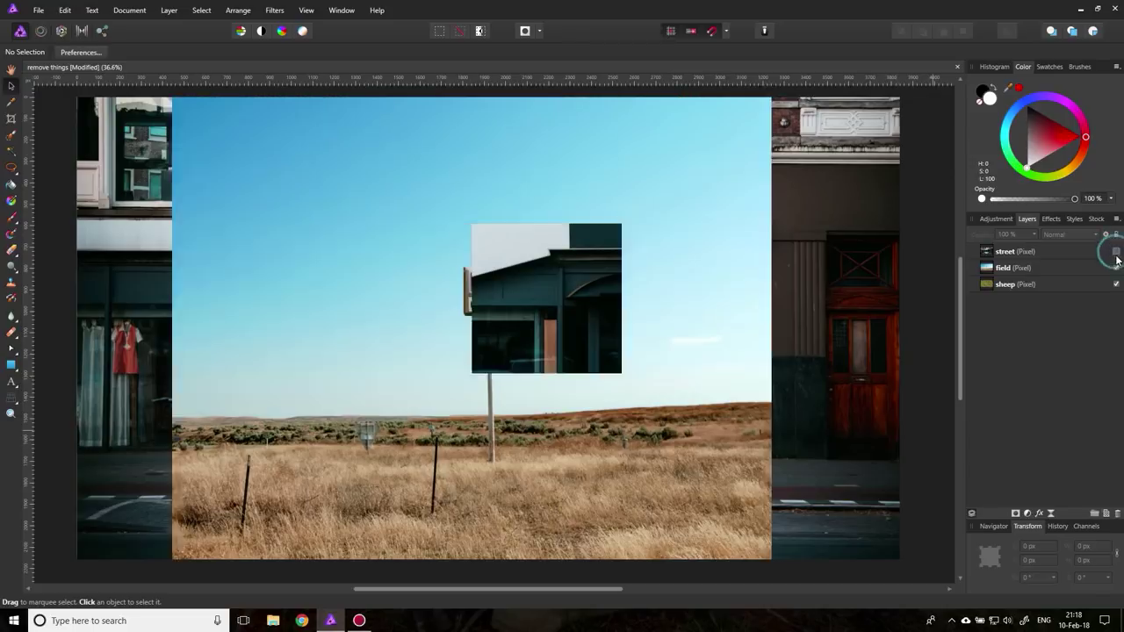
{"action": "left_click", "coordinate": [1117, 268]}
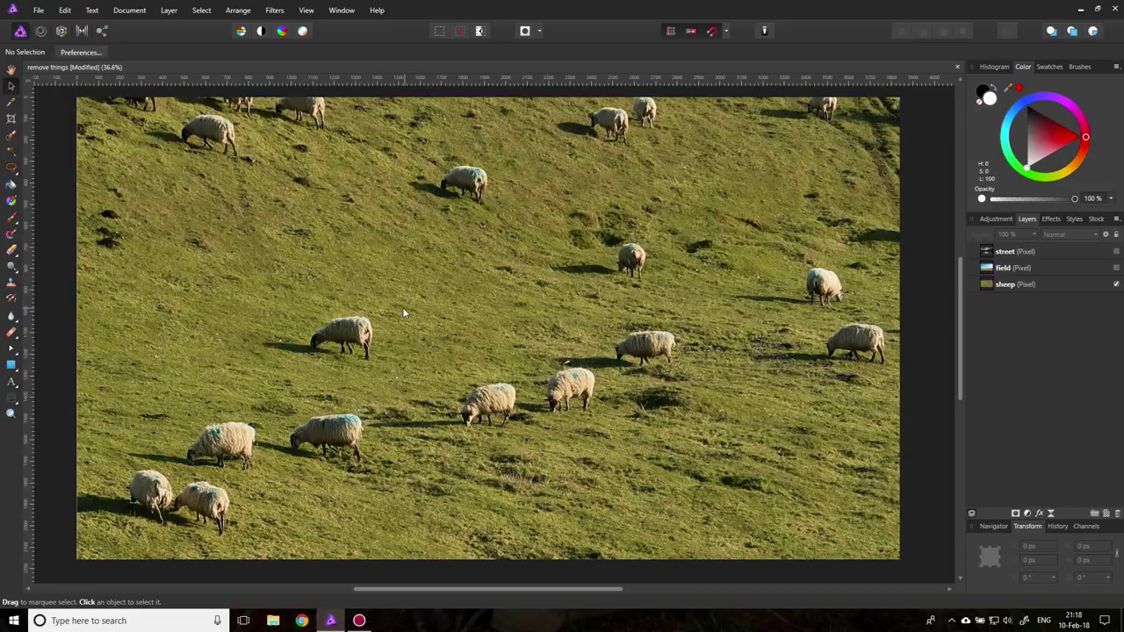
Choose the Healing Brush, set its width to 322 px and make the sheep layer active.
{"action": "key", "text": "ctrl+a"}
{"action": "left_click", "coordinate": [12, 333]}
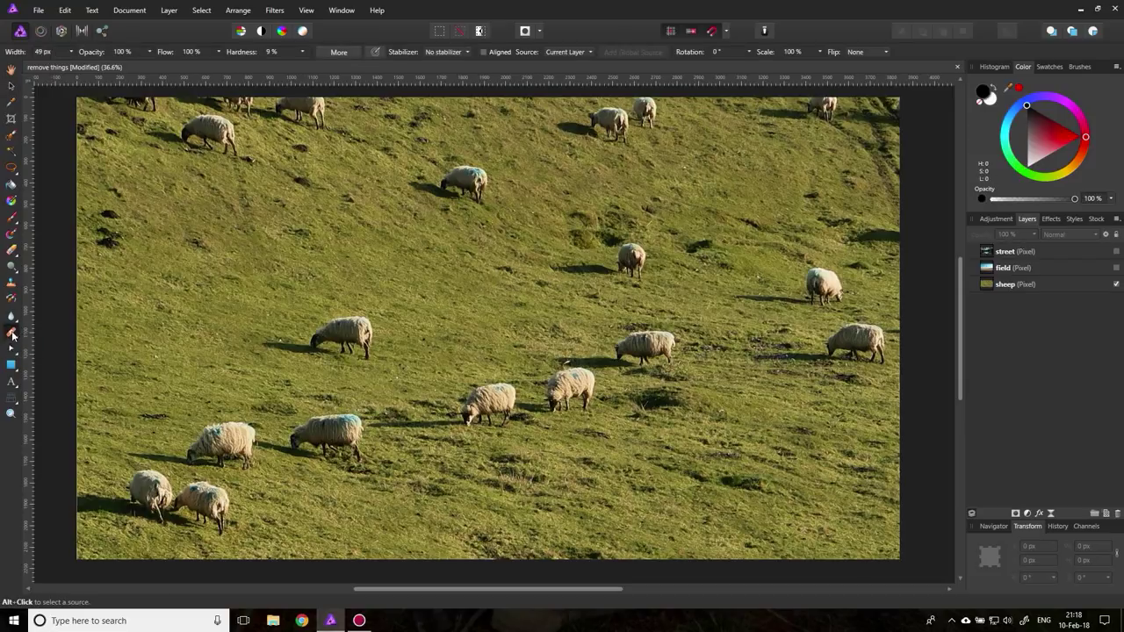
{"action": "left_click", "coordinate": [71, 52]}
{"action": "left_click_drag", "start_coordinate": [76, 66], "coordinate": [96, 65]}
{"action": "left_click", "coordinate": [421, 327], "text": "alt"}
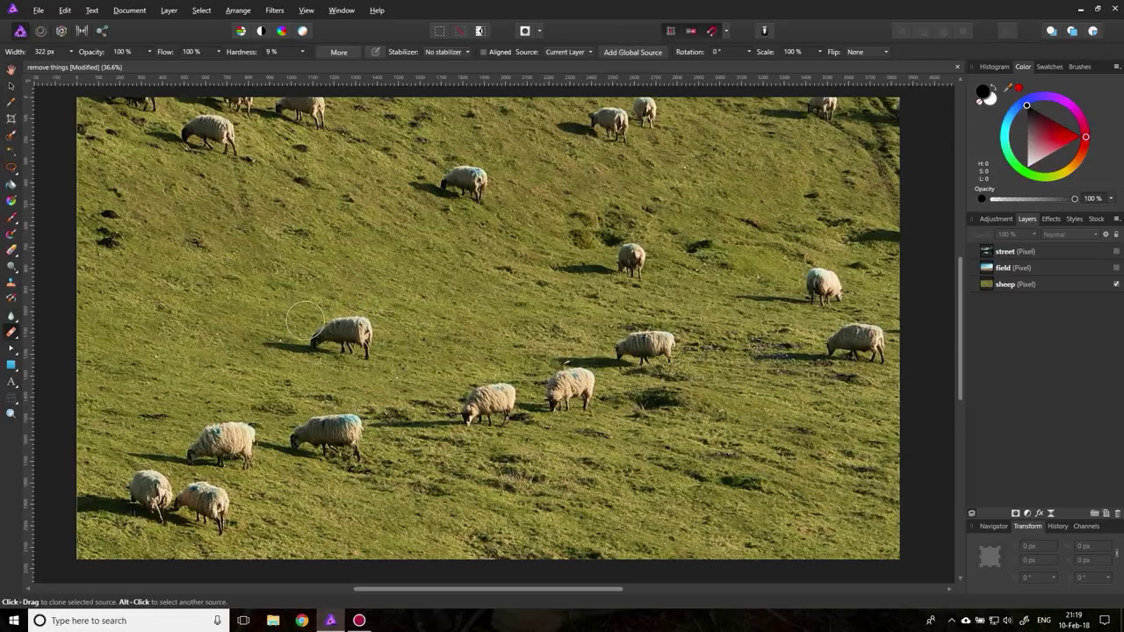
{"action": "left_click", "coordinate": [1032, 285]}
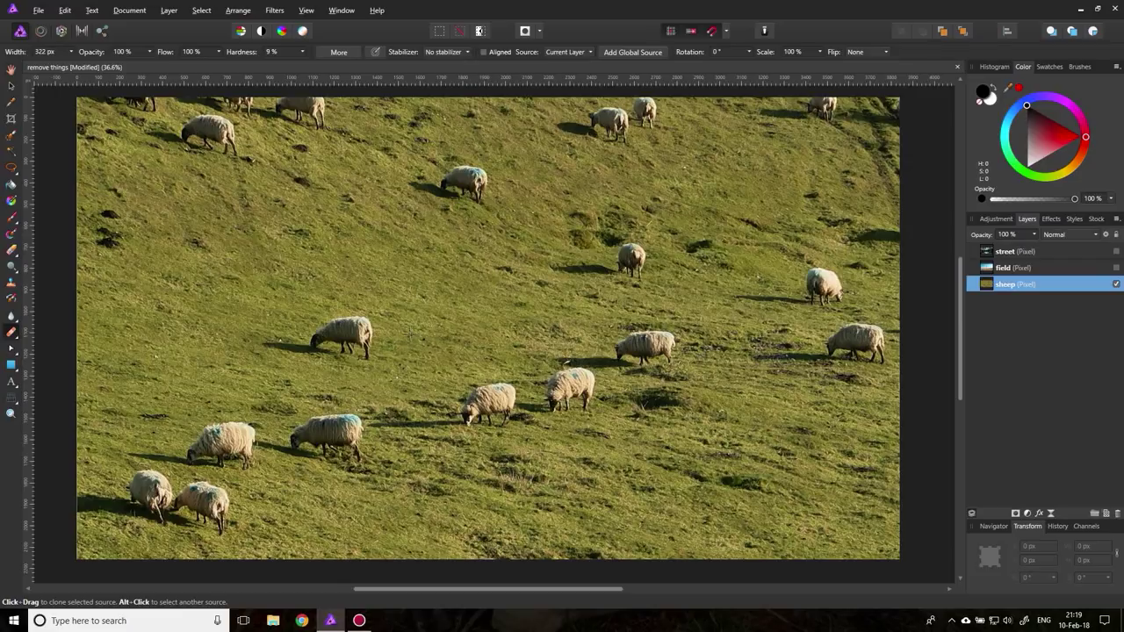
Try healing over the lone middle-left sheep with a source sampled just above its back, and undo the strokes.
{"action": "left_click", "coordinate": [350, 313], "text": "alt"}
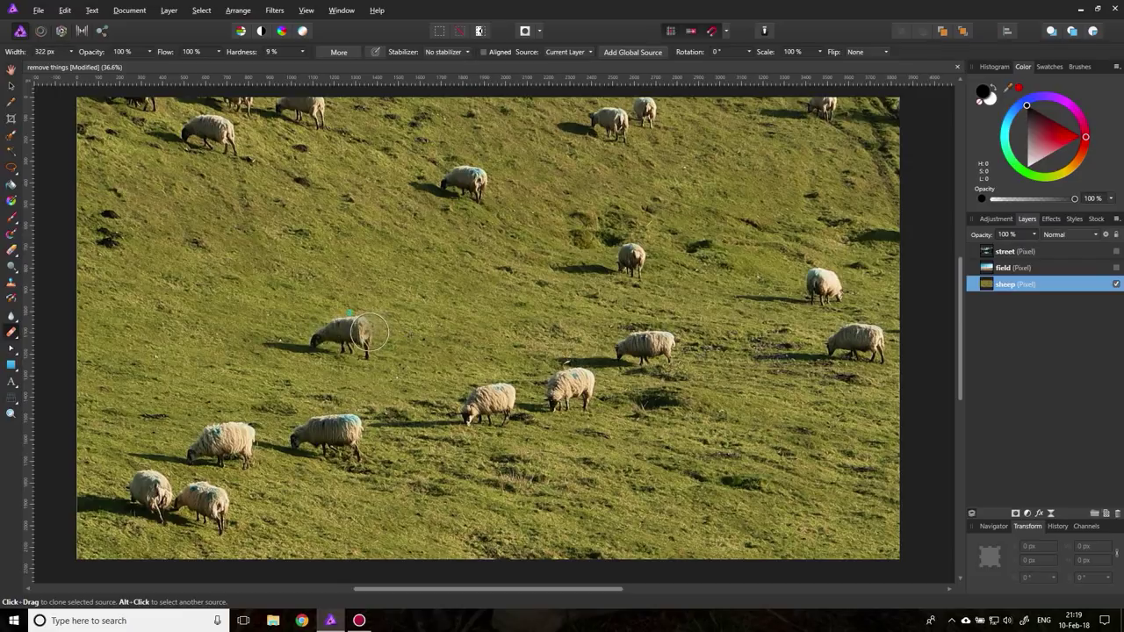
{"action": "mouse_move", "coordinate": [368, 333]}
{"action": "left_mouse_down"}
{"action": "mouse_move", "coordinate": [335, 344]}
{"action": "mouse_move", "coordinate": [318, 320]}
{"action": "mouse_move", "coordinate": [306, 340]}
{"action": "mouse_move", "coordinate": [269, 331]}
{"action": "left_mouse_up"}
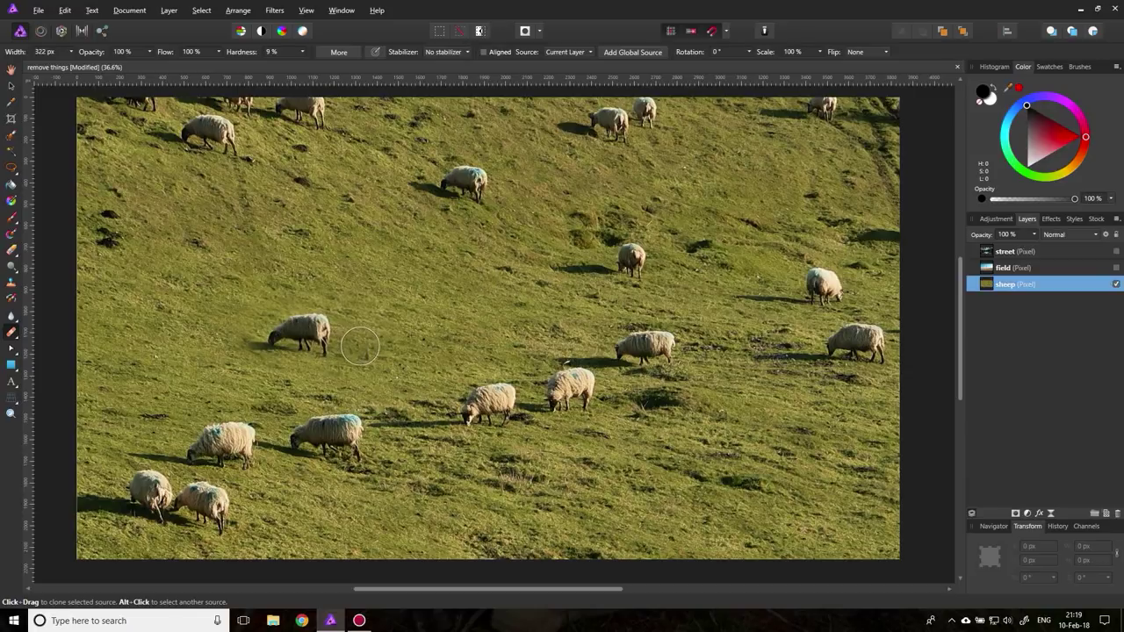
{"action": "key", "text": "ctrl+z"}
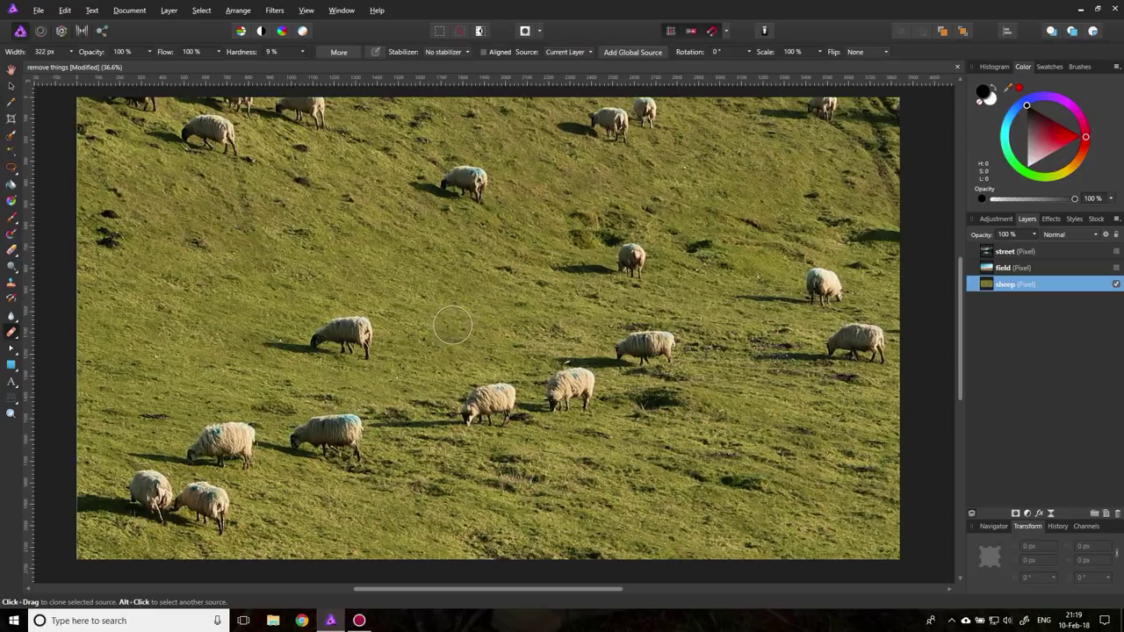
{"action": "left_click_drag", "start_coordinate": [327, 334], "coordinate": [307, 337]}
{"action": "key", "text": "ctrl+z"}
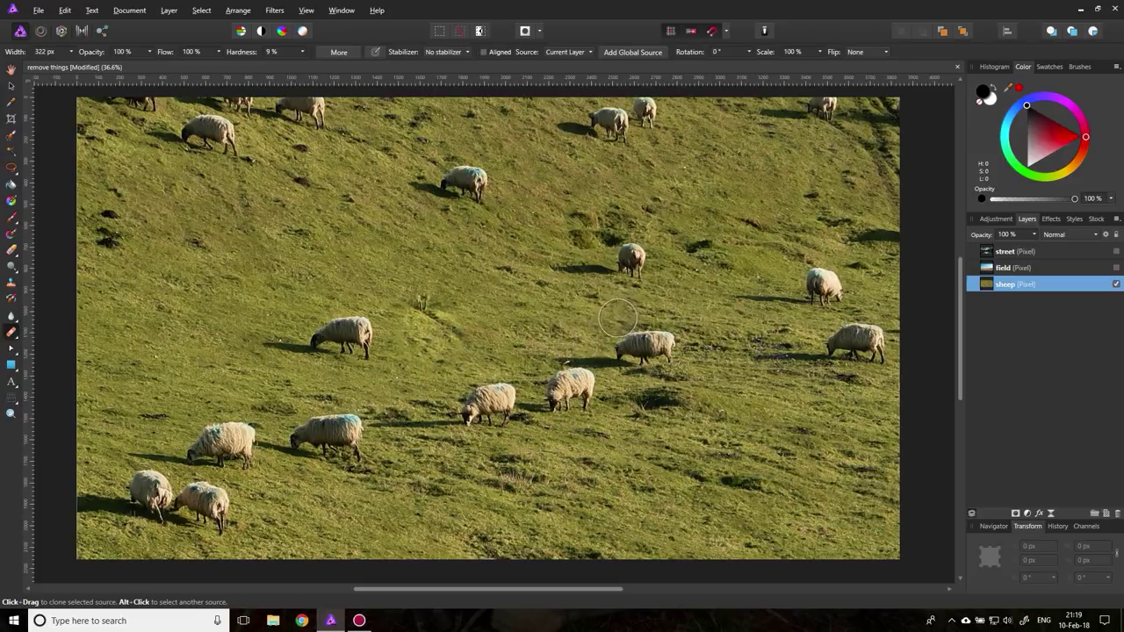
Sample the dark tuft below the right-hand sheep, try healing dabs on the open grass and undo them.
{"action": "left_click", "coordinate": [425, 306]}
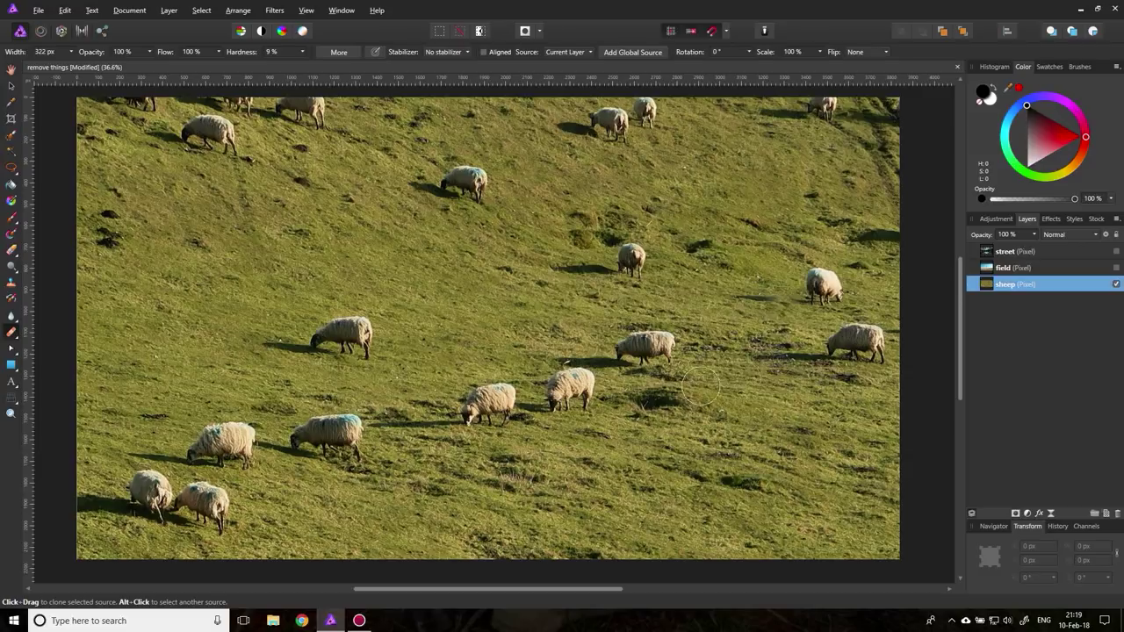
{"action": "left_click", "coordinate": [650, 399], "text": "alt"}
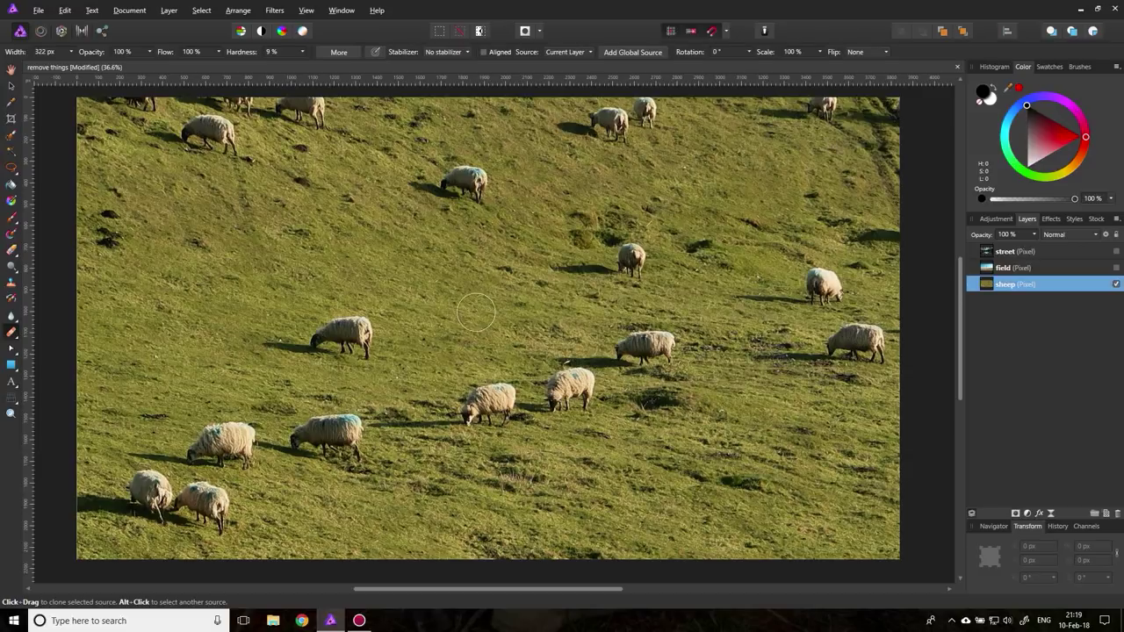
{"action": "left_click", "coordinate": [434, 329]}
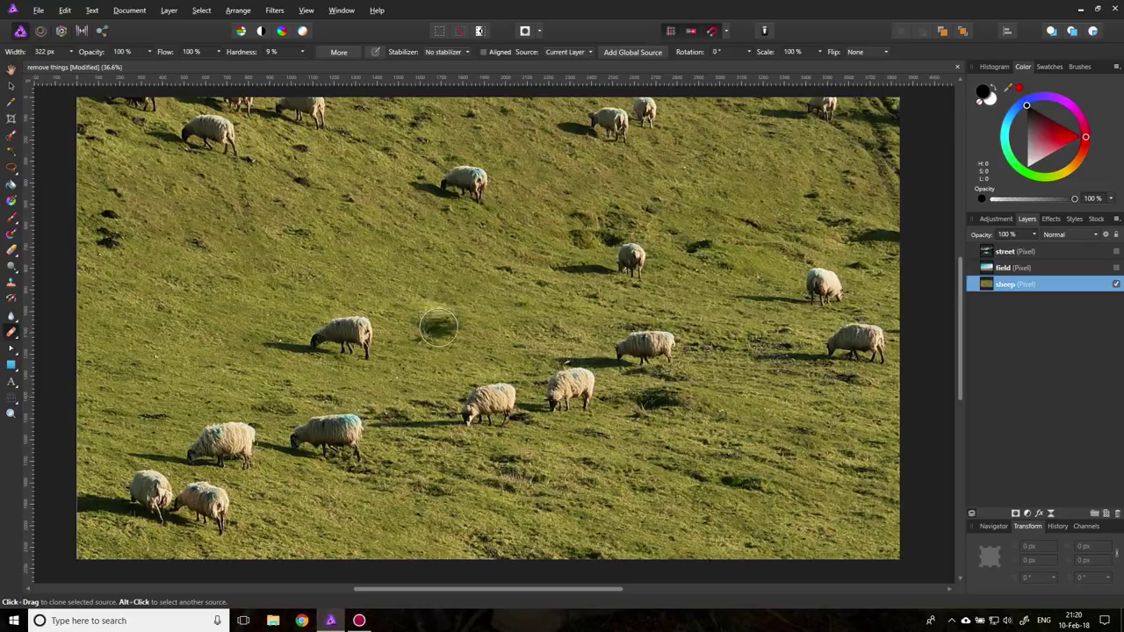
{"action": "left_click", "coordinate": [516, 328]}
{"action": "key", "text": "ctrl+z"}
{"action": "key", "text": "ctrl+z"}
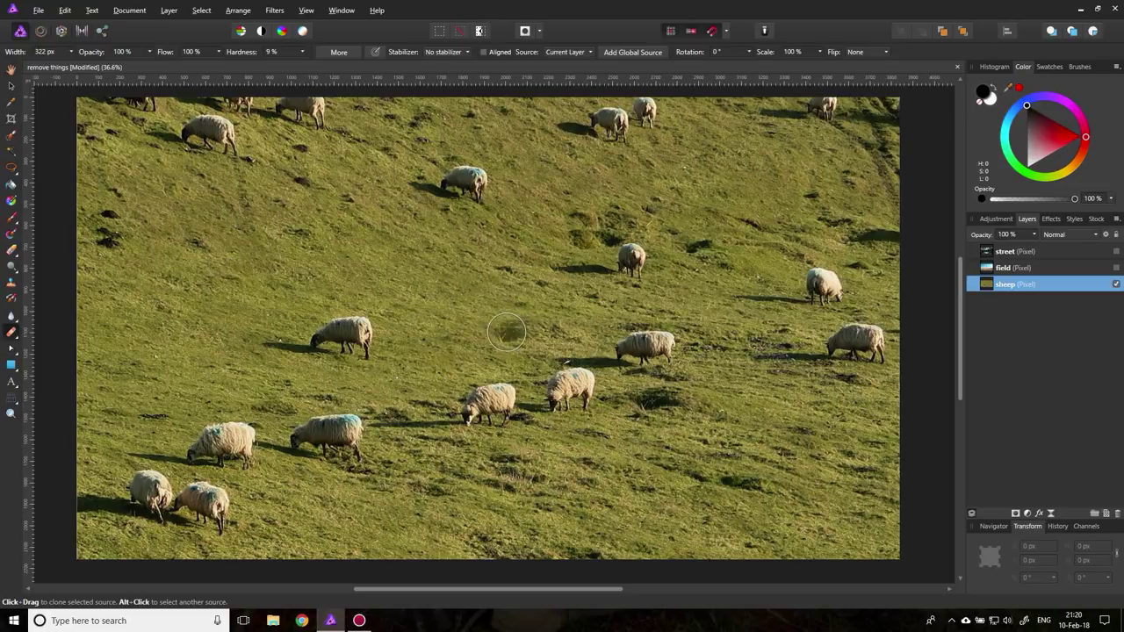
{"action": "key", "text": "ctrl+z"}
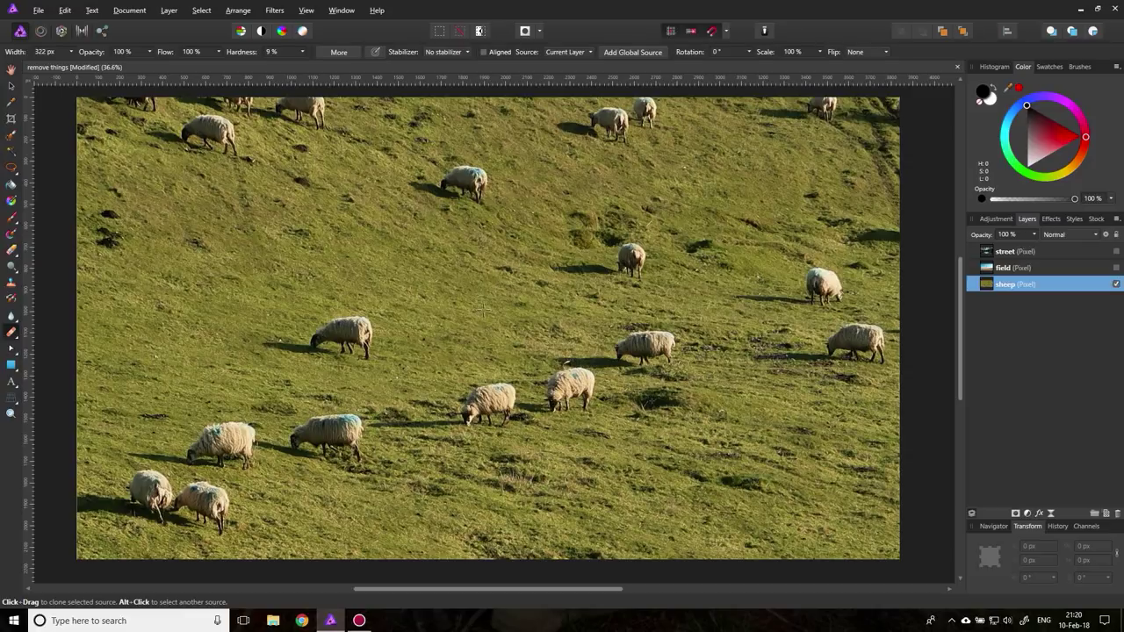
Remove the lone middle-left sheep and its shadow with the Healing Brush.
{"action": "mouse_move", "coordinate": [413, 327]}
{"action": "left_mouse_down"}
{"action": "mouse_move", "coordinate": [370, 347]}
{"action": "mouse_move", "coordinate": [369, 330]}
{"action": "mouse_move", "coordinate": [345, 329]}
{"action": "mouse_move", "coordinate": [349, 350]}
{"action": "mouse_move", "coordinate": [324, 335]}
{"action": "mouse_move", "coordinate": [304, 355]}
{"action": "mouse_move", "coordinate": [285, 338]}
{"action": "mouse_move", "coordinate": [264, 341]}
{"action": "mouse_move", "coordinate": [302, 342]}
{"action": "left_mouse_up"}
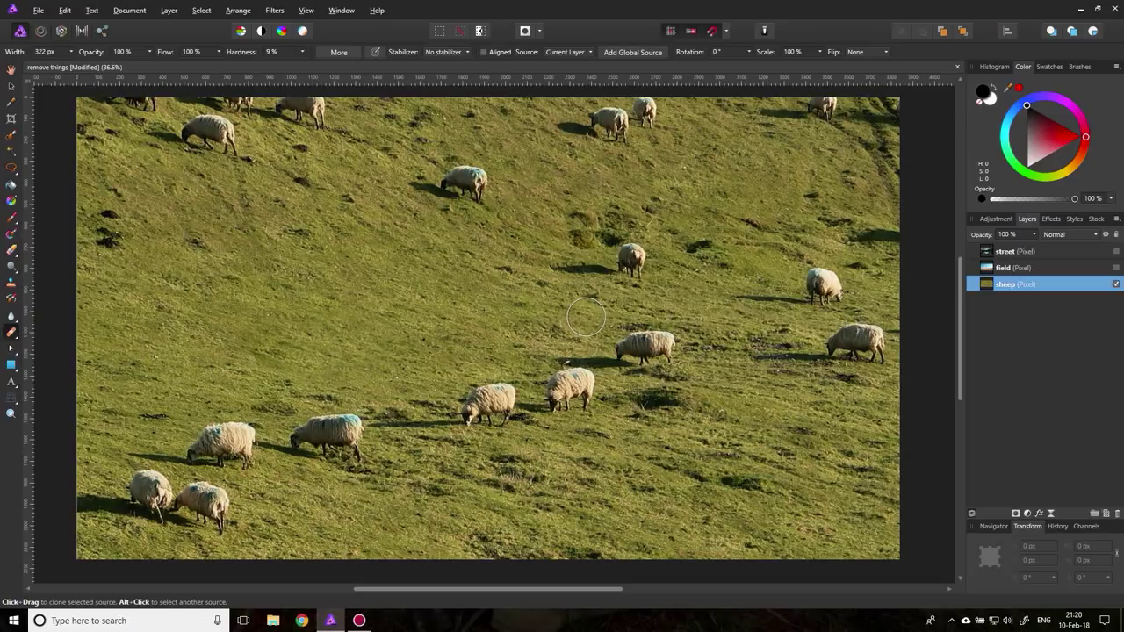
Try healing over the upper-middle sheep and its shadow, and undo the strokes.
{"action": "left_click", "coordinate": [411, 200]}
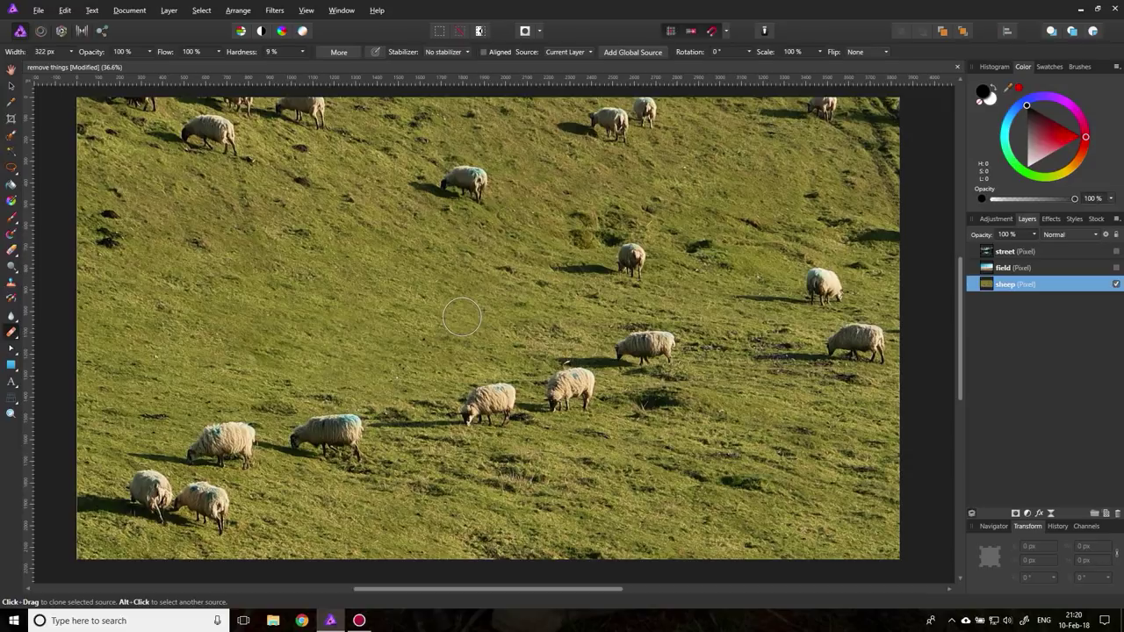
{"action": "left_click_drag", "start_coordinate": [460, 181], "coordinate": [466, 186]}
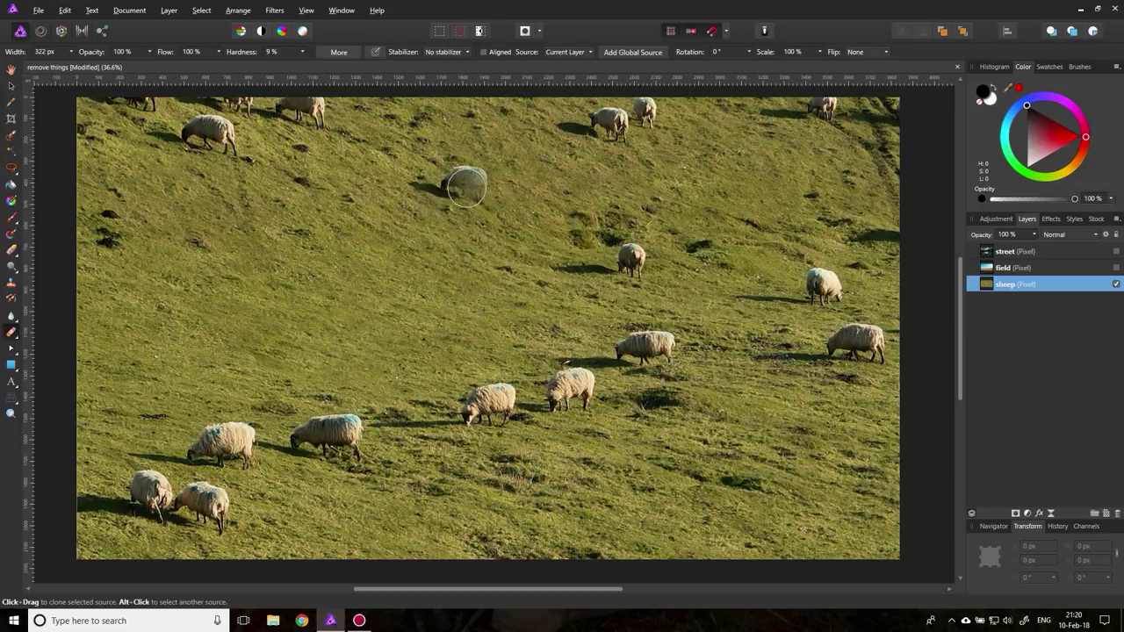
{"action": "key", "text": "ctrl+z"}
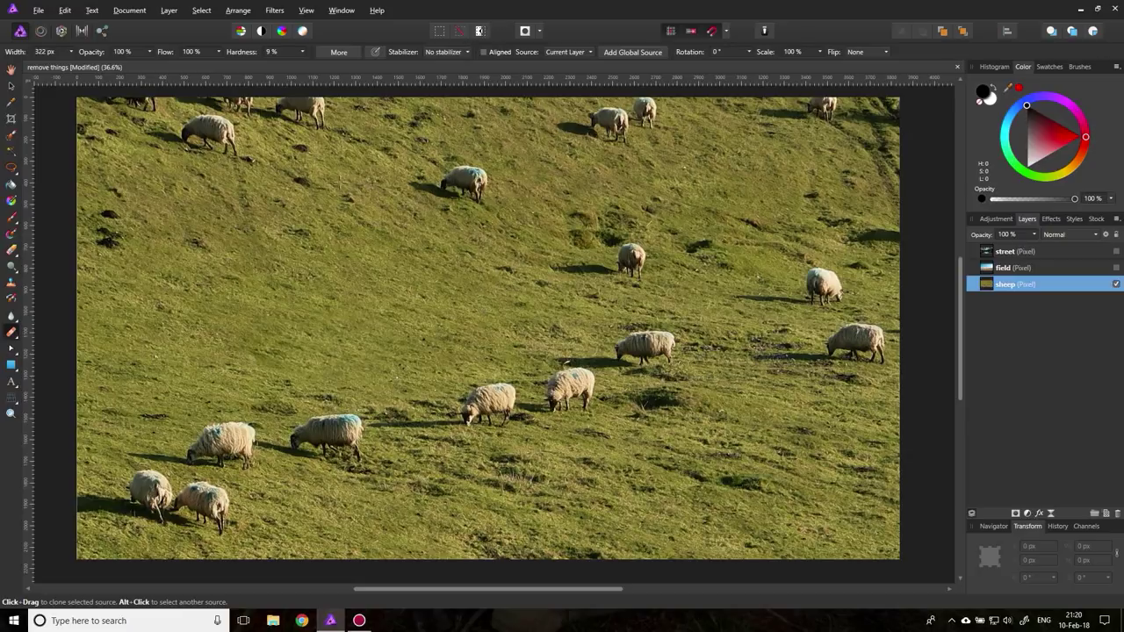
{"action": "mouse_move", "coordinate": [422, 188]}
{"action": "left_mouse_down"}
{"action": "mouse_move", "coordinate": [440, 187]}
{"action": "mouse_move", "coordinate": [413, 183]}
{"action": "mouse_move", "coordinate": [488, 189]}
{"action": "mouse_move", "coordinate": [469, 193]}
{"action": "left_mouse_up"}
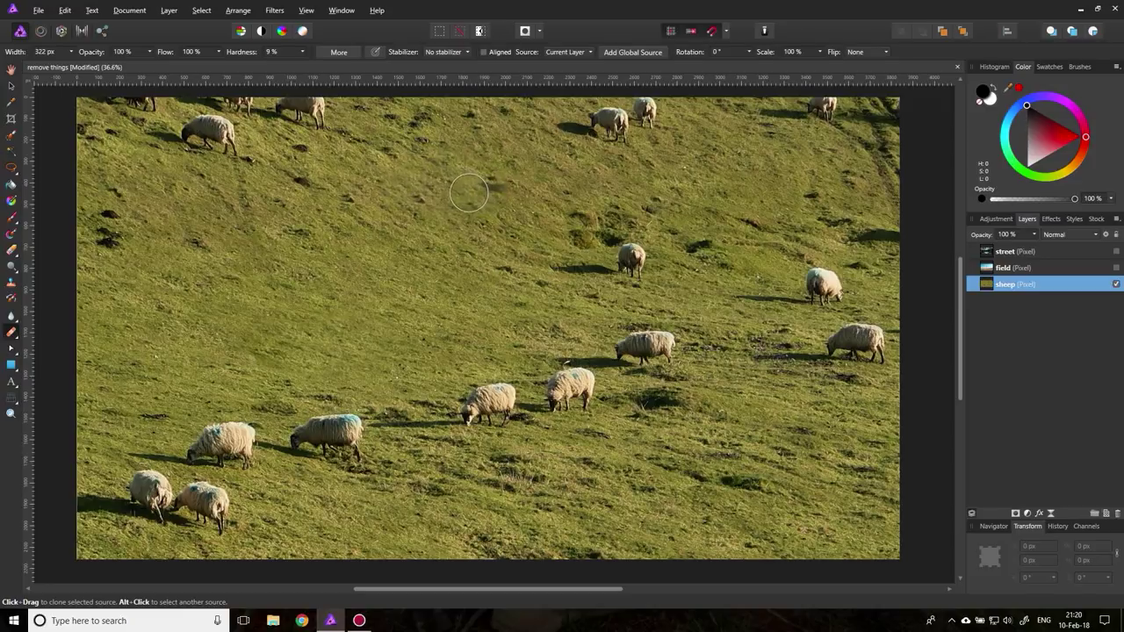
{"action": "key", "text": "ctrl+z"}
{"action": "key", "text": "ctrl+z"}
{"action": "key", "text": "ctrl+z"}
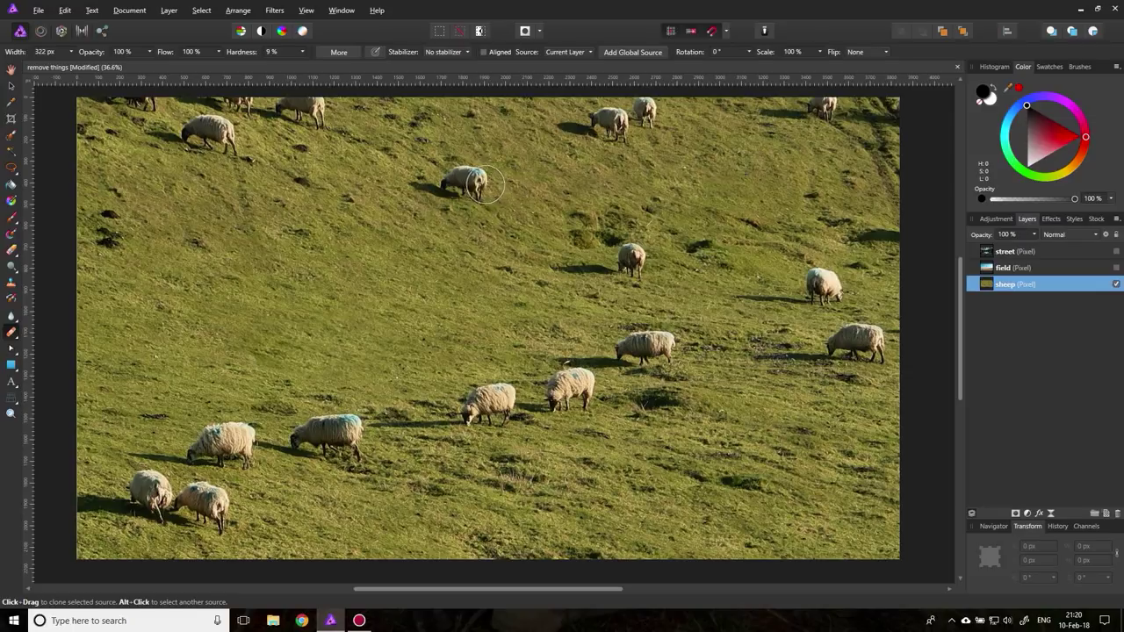
Remove the upper-middle sheep and its shadow in one healing stroke from its rear past its shadow.
{"action": "left_click_drag", "start_coordinate": [494, 185], "coordinate": [404, 188]}
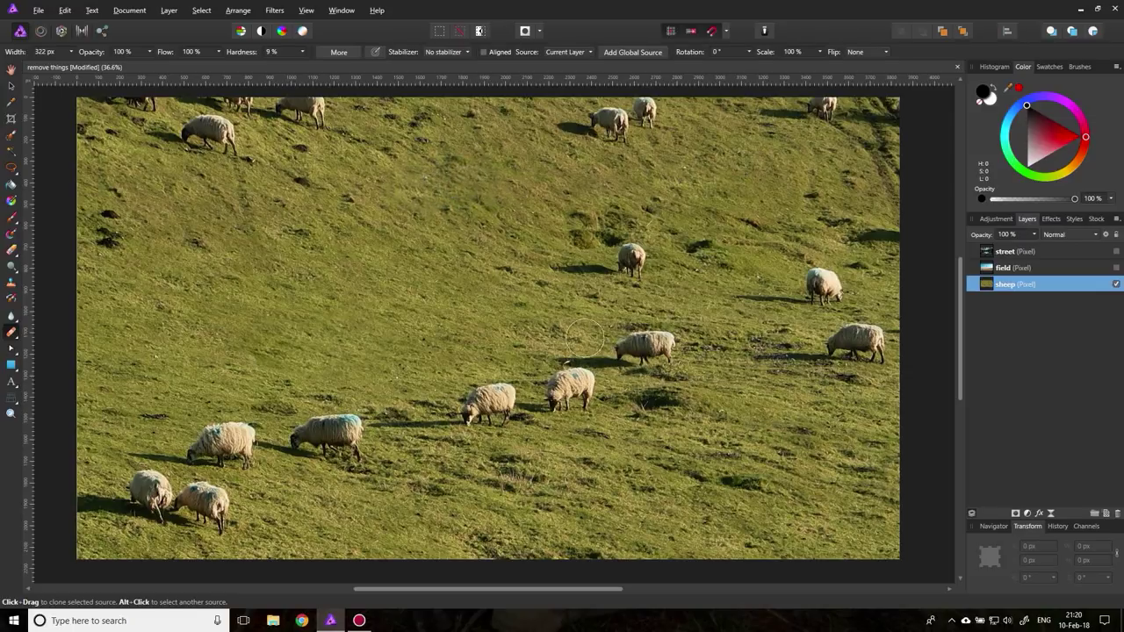
{"action": "left_click", "coordinate": [13, 414]}
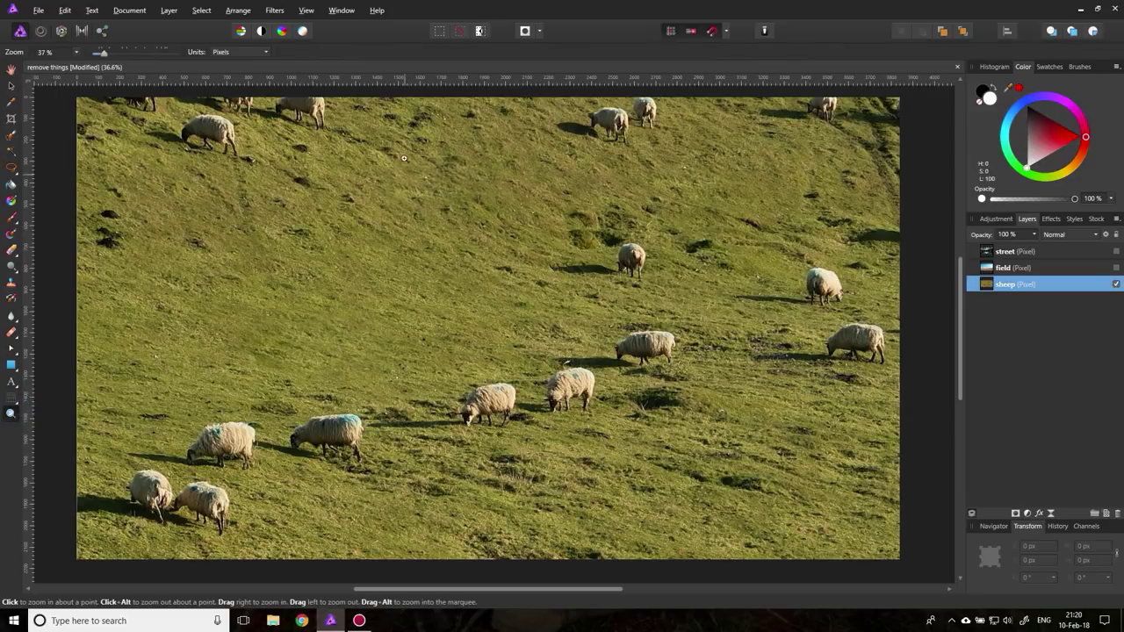
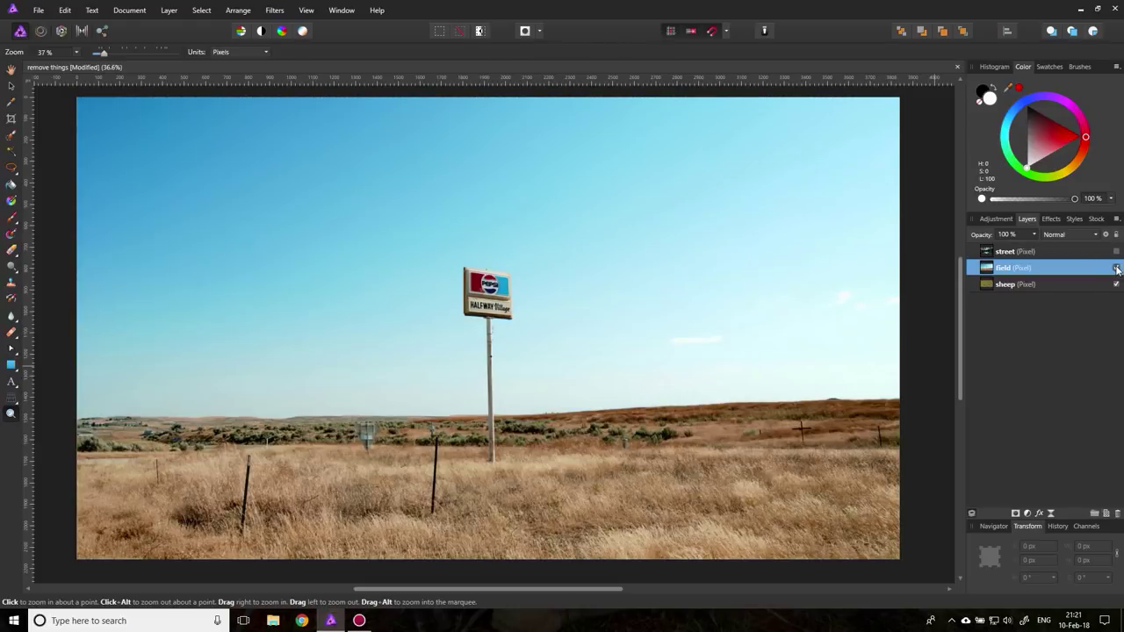
Try removing the Pepsi sign and its pole on the field layer by healing from sampled sky, and undo the strokes.
{"action": "left_click", "coordinate": [11, 333]}
{"action": "left_click", "coordinate": [66, 329]}
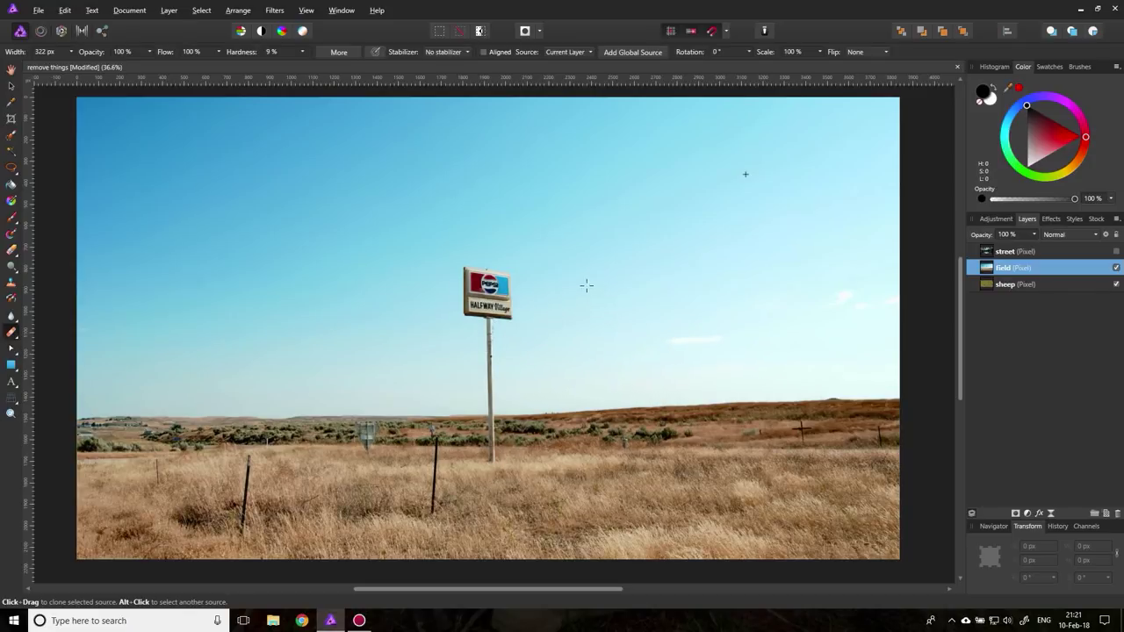
{"action": "left_click", "coordinate": [615, 290], "text": "alt"}
{"action": "mouse_move", "coordinate": [496, 287]}
{"action": "left_mouse_down"}
{"action": "mouse_move", "coordinate": [440, 305]}
{"action": "mouse_move", "coordinate": [485, 310]}
{"action": "mouse_move", "coordinate": [485, 287]}
{"action": "mouse_move", "coordinate": [486, 324]}
{"action": "left_mouse_up"}
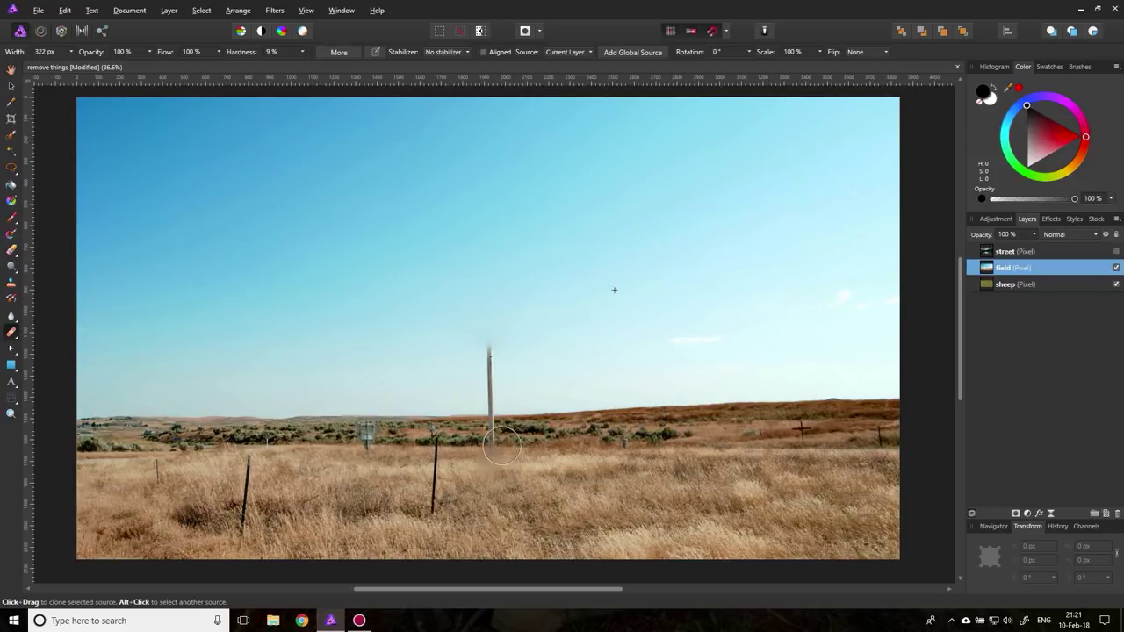
{"action": "mouse_move", "coordinate": [489, 432]}
{"action": "left_mouse_down"}
{"action": "mouse_move", "coordinate": [495, 457]}
{"action": "mouse_move", "coordinate": [486, 342]}
{"action": "mouse_move", "coordinate": [494, 362]}
{"action": "left_mouse_up"}
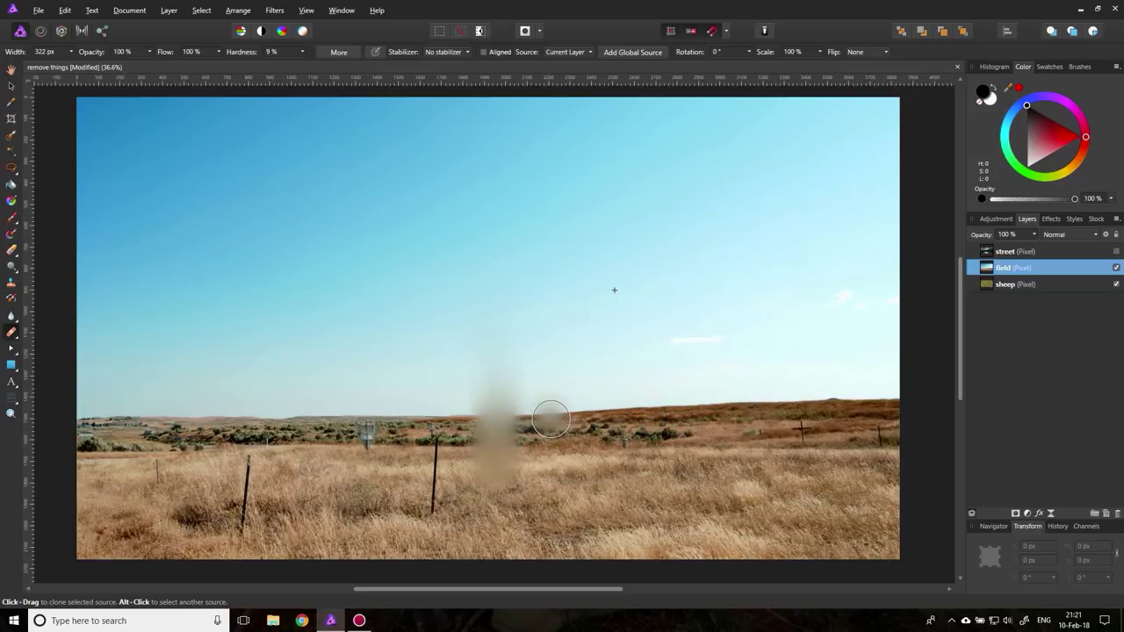
{"action": "key", "text": "ctrl+z"}
{"action": "key", "text": "ctrl+z"}
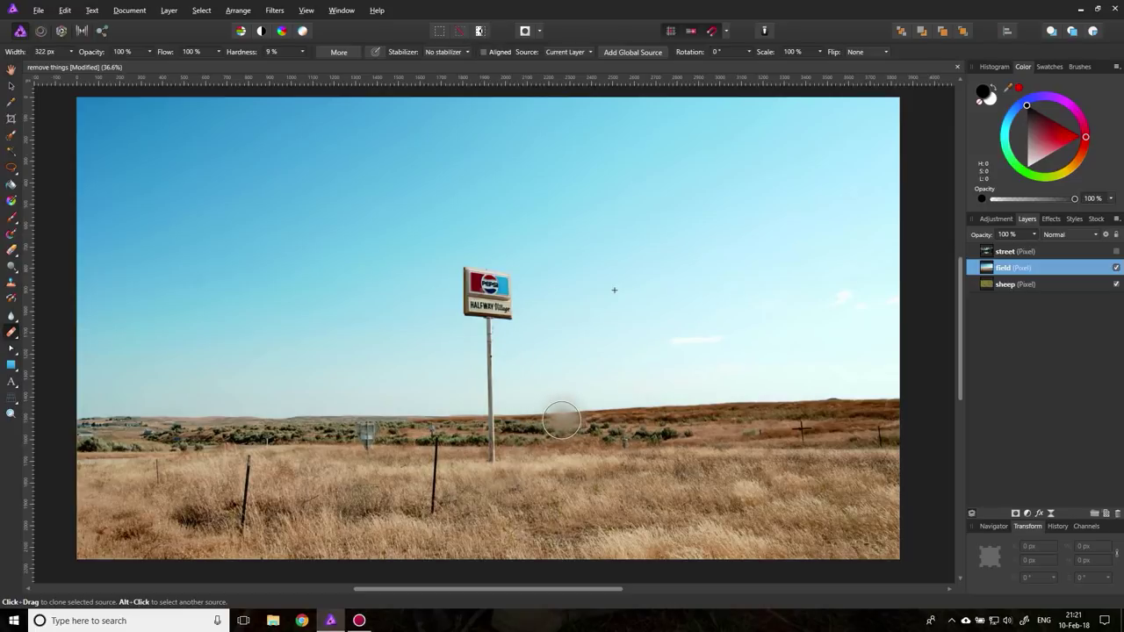
{"action": "left_click", "coordinate": [11, 334]}
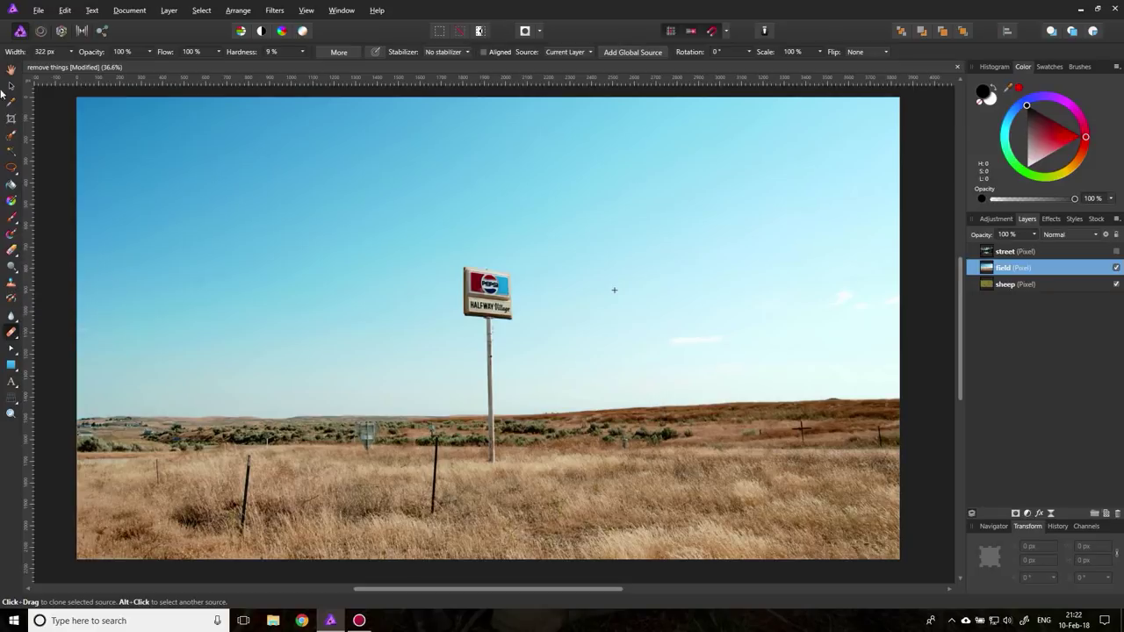
Draw a freehand selection of about 508 × 792 px around the Pepsi sign and the pole down to the horizon.
{"action": "left_click", "coordinate": [12, 167]}
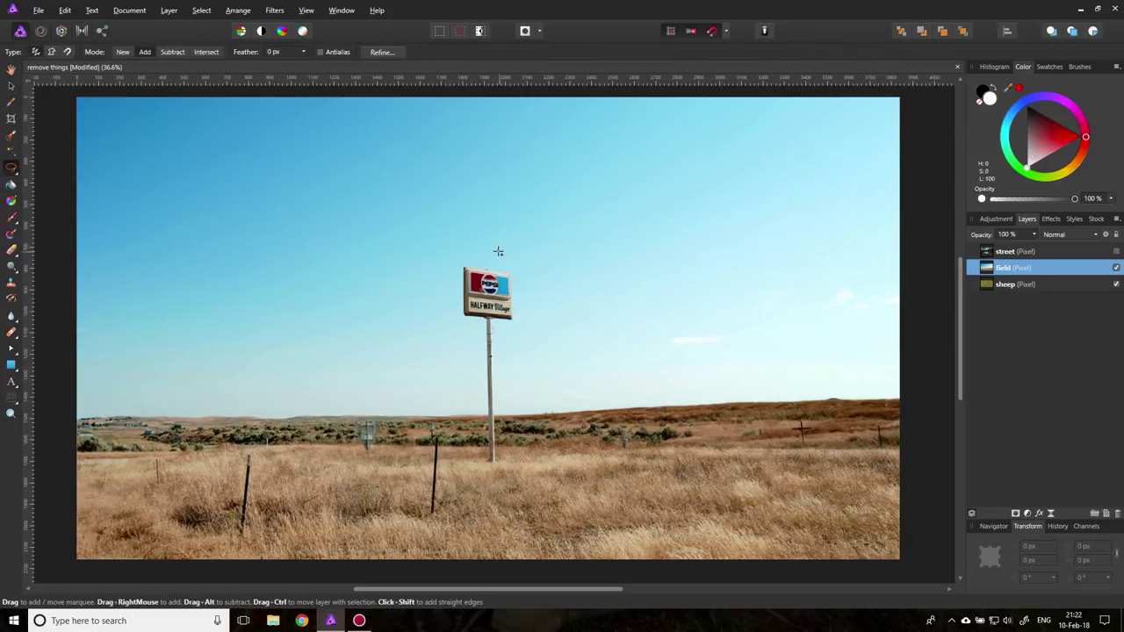
{"action": "mouse_move", "coordinate": [488, 247]}
{"action": "left_mouse_down"}
{"action": "mouse_move", "coordinate": [434, 263]}
{"action": "mouse_move", "coordinate": [443, 355]}
{"action": "mouse_move", "coordinate": [473, 410]}
{"action": "left_mouse_up"}
{"action": "mouse_move", "coordinate": [539, 328]}
{"action": "left_mouse_down"}
{"action": "mouse_move", "coordinate": [540, 282]}
{"action": "mouse_move", "coordinate": [488, 247]}
{"action": "left_mouse_up"}
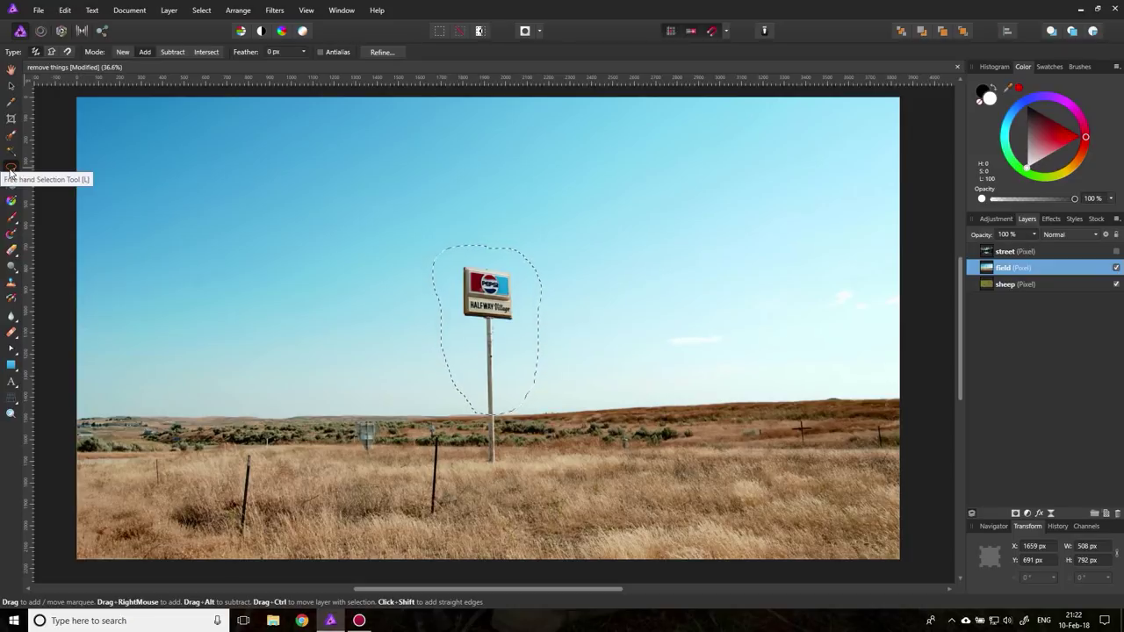
{"action": "left_click", "coordinate": [11, 169]}
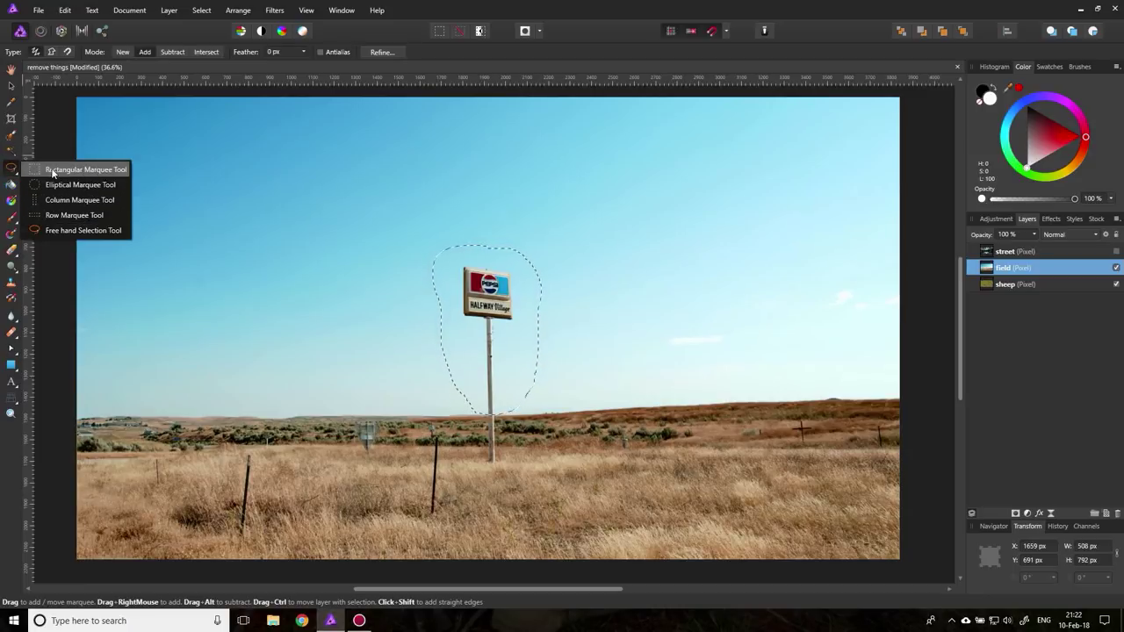
{"action": "left_click", "coordinate": [104, 231]}
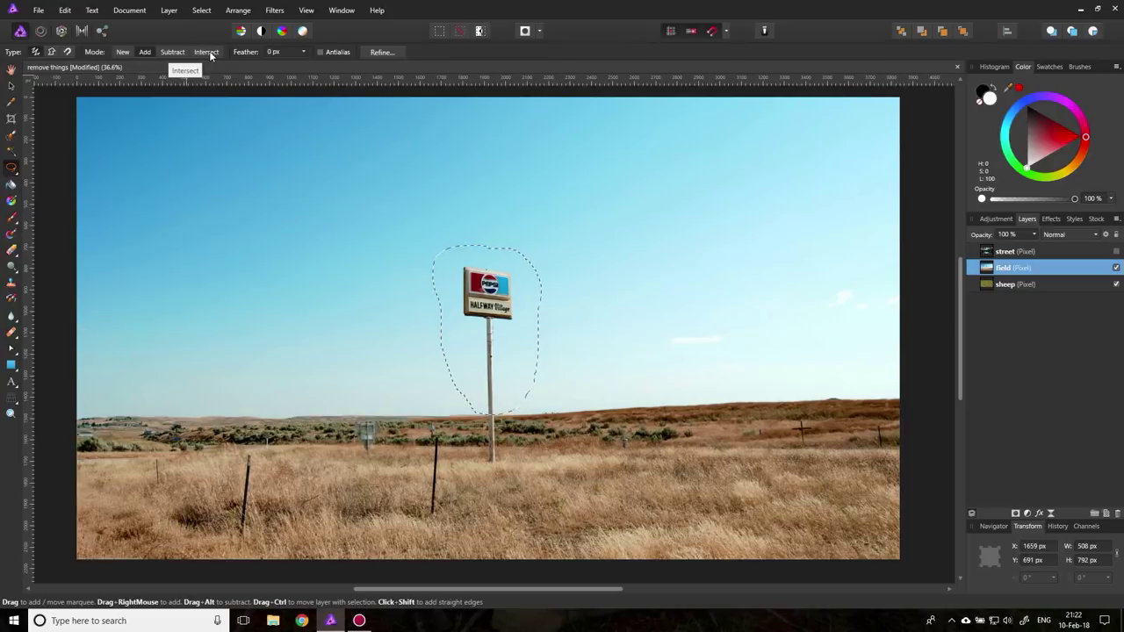
Add two freehand areas of sky, one on each side of the Pepsi sign, to the existing selection.
{"action": "left_click", "coordinate": [140, 52]}
{"action": "mouse_move", "coordinate": [284, 238]}
{"action": "left_mouse_down"}
{"action": "mouse_move", "coordinate": [292, 278]}
{"action": "mouse_move", "coordinate": [299, 250]}
{"action": "left_mouse_up"}
{"action": "mouse_move", "coordinate": [663, 216]}
{"action": "left_mouse_down"}
{"action": "mouse_move", "coordinate": [720, 219]}
{"action": "mouse_move", "coordinate": [742, 249]}
{"action": "left_mouse_up"}
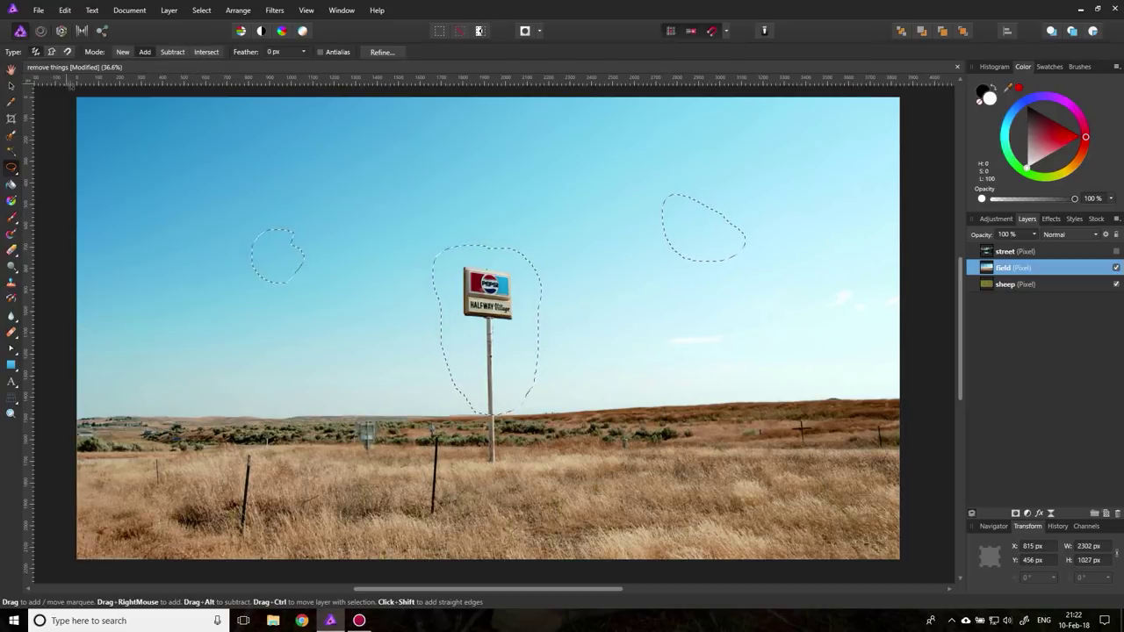
Replace the selection with a new freehand area in the sky and add three smaller areas to it.
{"action": "left_click", "coordinate": [123, 52]}
{"action": "mouse_move", "coordinate": [335, 178]}
{"action": "left_mouse_down"}
{"action": "mouse_move", "coordinate": [326, 213]}
{"action": "mouse_move", "coordinate": [388, 233]}
{"action": "mouse_move", "coordinate": [433, 171]}
{"action": "mouse_move", "coordinate": [364, 150]}
{"action": "left_mouse_up"}
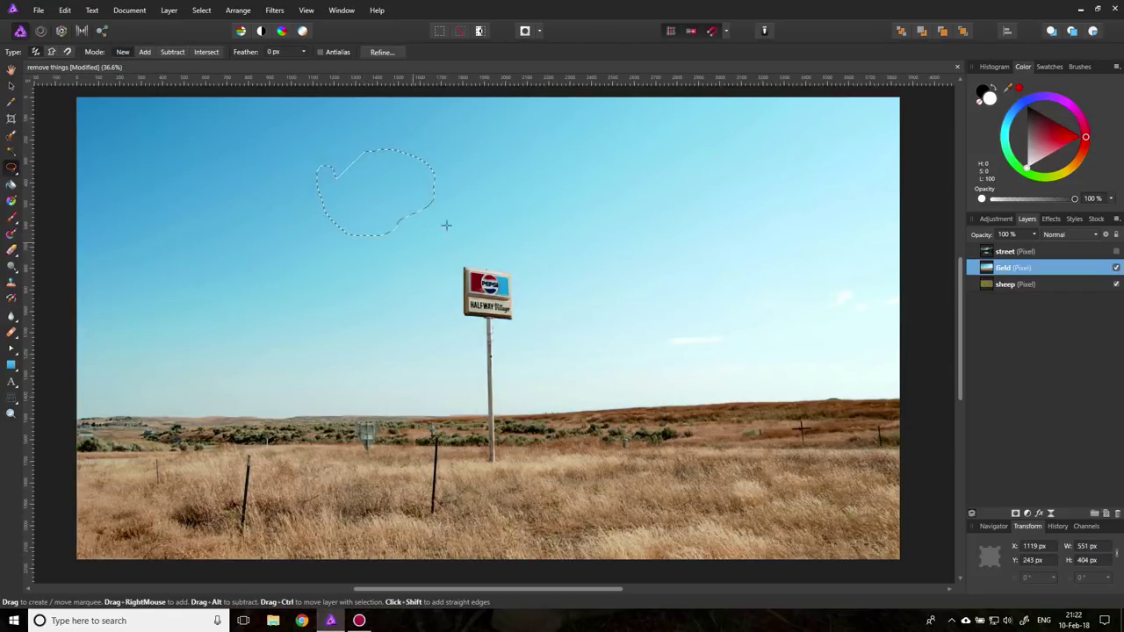
{"action": "mouse_move", "coordinate": [694, 243]}
{"action": "left_mouse_down"}
{"action": "mouse_move", "coordinate": [673, 232]}
{"action": "mouse_move", "coordinate": [743, 291]}
{"action": "left_mouse_up"}
{"action": "left_click", "coordinate": [144, 52]}
{"action": "mouse_move", "coordinate": [400, 226]}
{"action": "left_mouse_down"}
{"action": "mouse_move", "coordinate": [361, 224]}
{"action": "mouse_move", "coordinate": [397, 233]}
{"action": "left_mouse_up"}
{"action": "left_click_drag", "start_coordinate": [264, 252], "coordinate": [261, 243]}
{"action": "left_click_drag", "start_coordinate": [337, 334], "coordinate": [351, 330]}
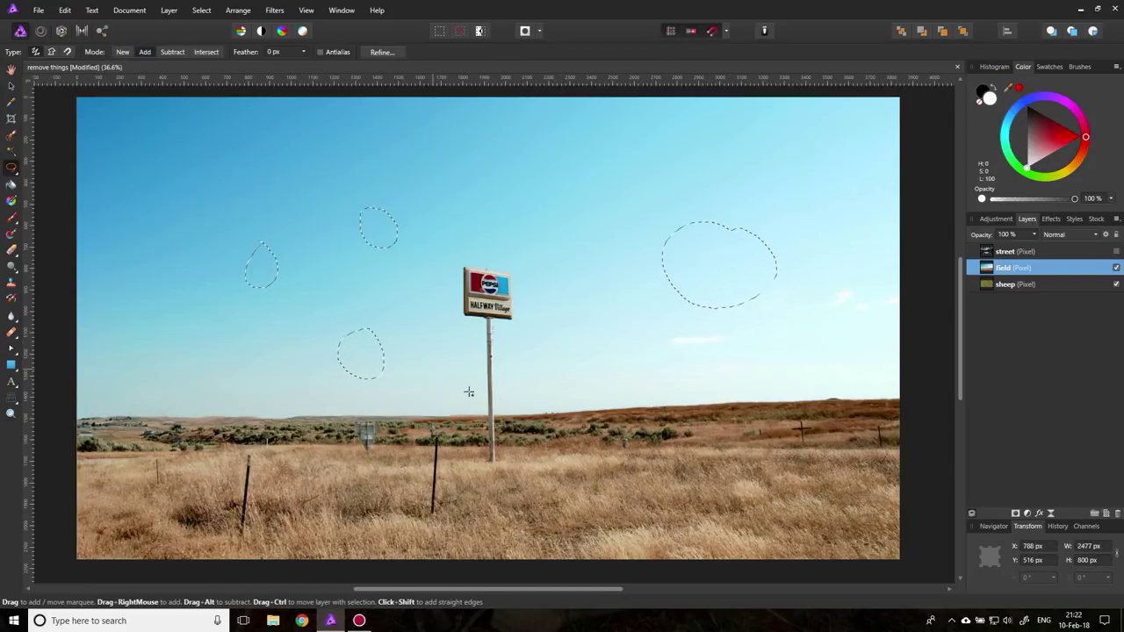
Clear the selection and draw a new one with 10 px feather, about 935 × 1082 px, around the Pepsi sign down to the horizon.
{"action": "left_click", "coordinate": [122, 52]}
{"action": "left_click", "coordinate": [242, 163]}
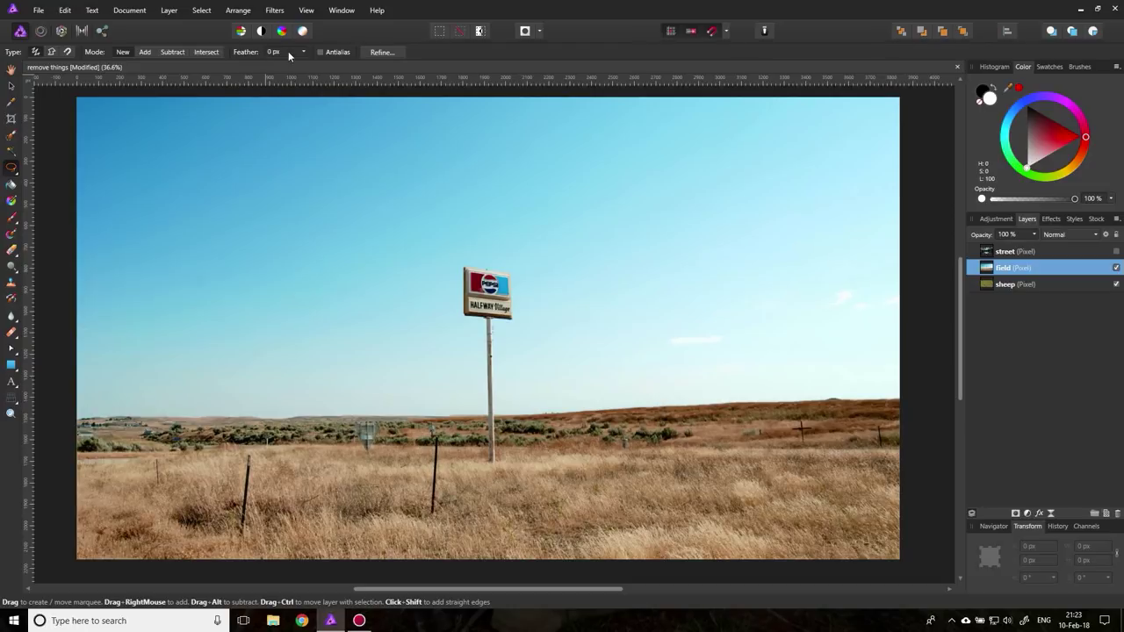
{"action": "mouse_move", "coordinate": [291, 55]}
{"action": "left_mouse_down"}
{"action": "mouse_move", "coordinate": [321, 63]}
{"action": "mouse_move", "coordinate": [307, 66]}
{"action": "left_mouse_up"}
{"action": "type", "text": "10"}
{"action": "mouse_move", "coordinate": [502, 187]}
{"action": "left_mouse_down"}
{"action": "mouse_move", "coordinate": [423, 204]}
{"action": "mouse_move", "coordinate": [393, 259]}
{"action": "mouse_move", "coordinate": [402, 340]}
{"action": "mouse_move", "coordinate": [439, 398]}
{"action": "mouse_move", "coordinate": [491, 413]}
{"action": "mouse_move", "coordinate": [543, 384]}
{"action": "mouse_move", "coordinate": [575, 317]}
{"action": "mouse_move", "coordinate": [581, 235]}
{"action": "left_mouse_up"}
{"action": "left_click_drag", "start_coordinate": [520, 188], "coordinate": [522, 190]}
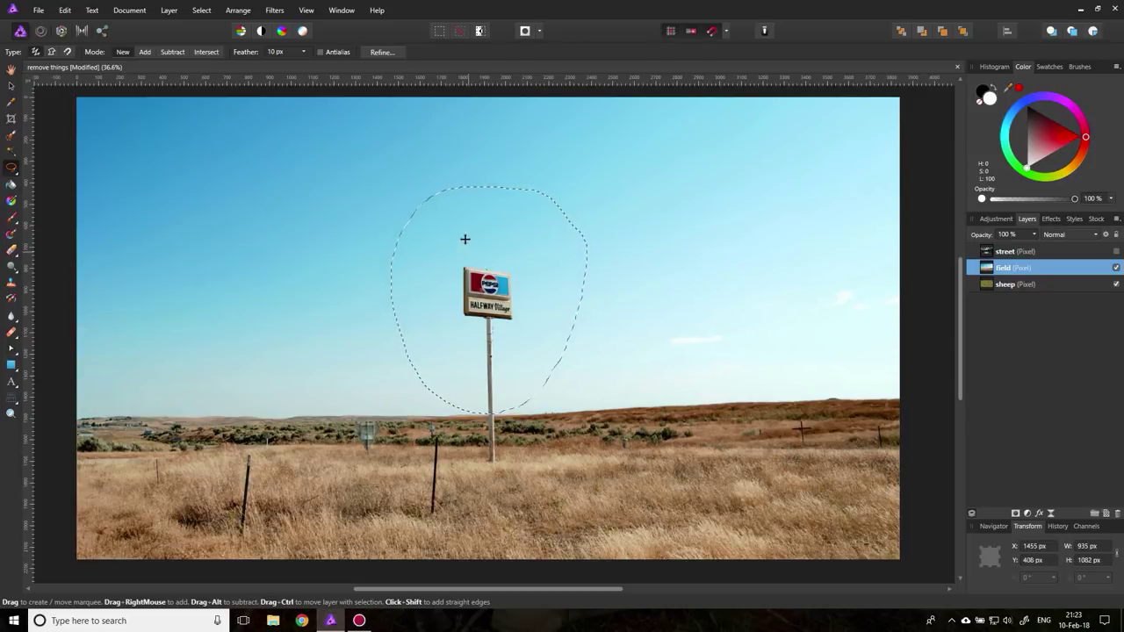
Remove the Pepsi sign and the pole above the horizon with the Healing Brush from sampled sky, and deselect.
{"action": "left_click", "coordinate": [12, 334]}
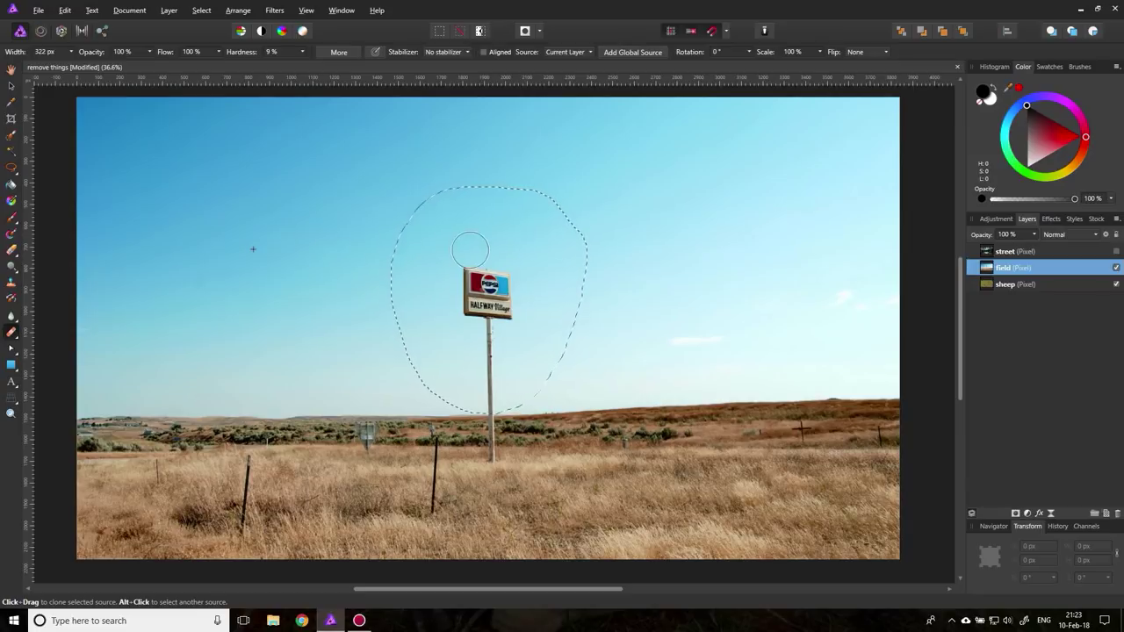
{"action": "mouse_move", "coordinate": [487, 255]}
{"action": "left_mouse_down"}
{"action": "mouse_move", "coordinate": [472, 282]}
{"action": "mouse_move", "coordinate": [500, 285]}
{"action": "mouse_move", "coordinate": [489, 402]}
{"action": "left_mouse_up"}
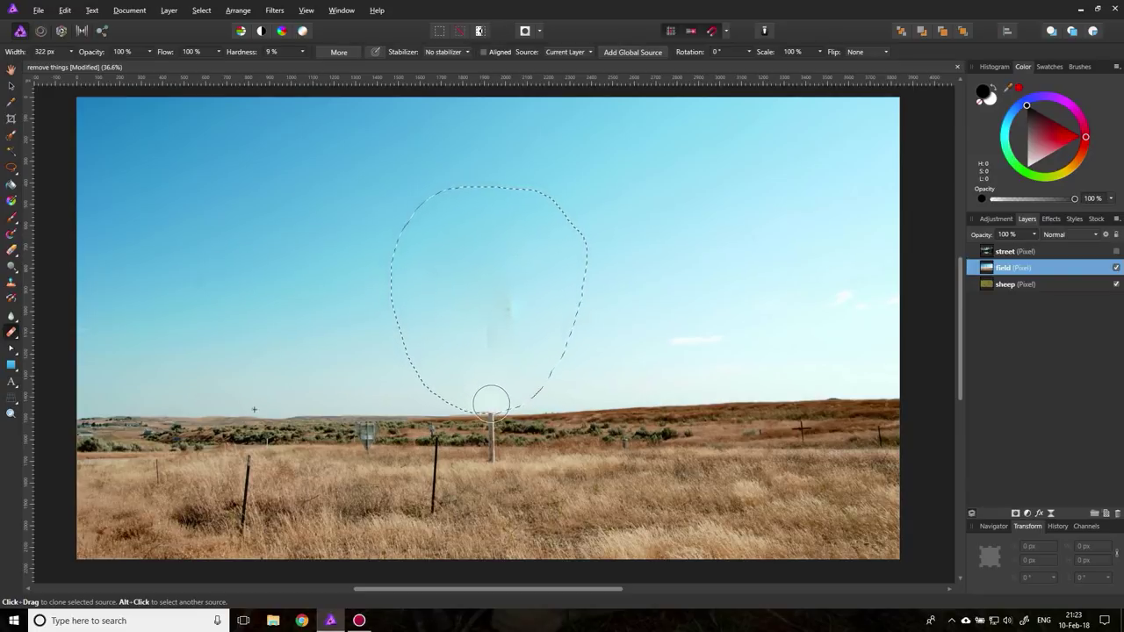
{"action": "mouse_move", "coordinate": [490, 302]}
{"action": "left_mouse_down"}
{"action": "mouse_move", "coordinate": [512, 303]}
{"action": "mouse_move", "coordinate": [469, 266]}
{"action": "mouse_move", "coordinate": [495, 266]}
{"action": "left_mouse_up"}
{"action": "key", "text": "v"}
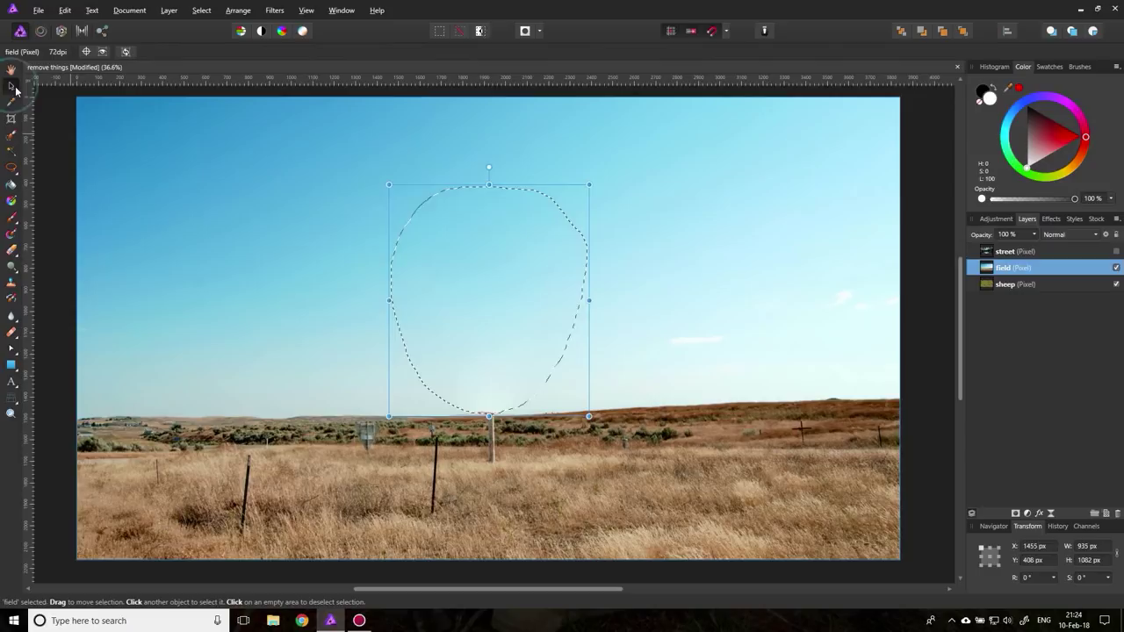
{"action": "key", "text": "ctrl+d"}
{"action": "left_click", "coordinate": [331, 235]}
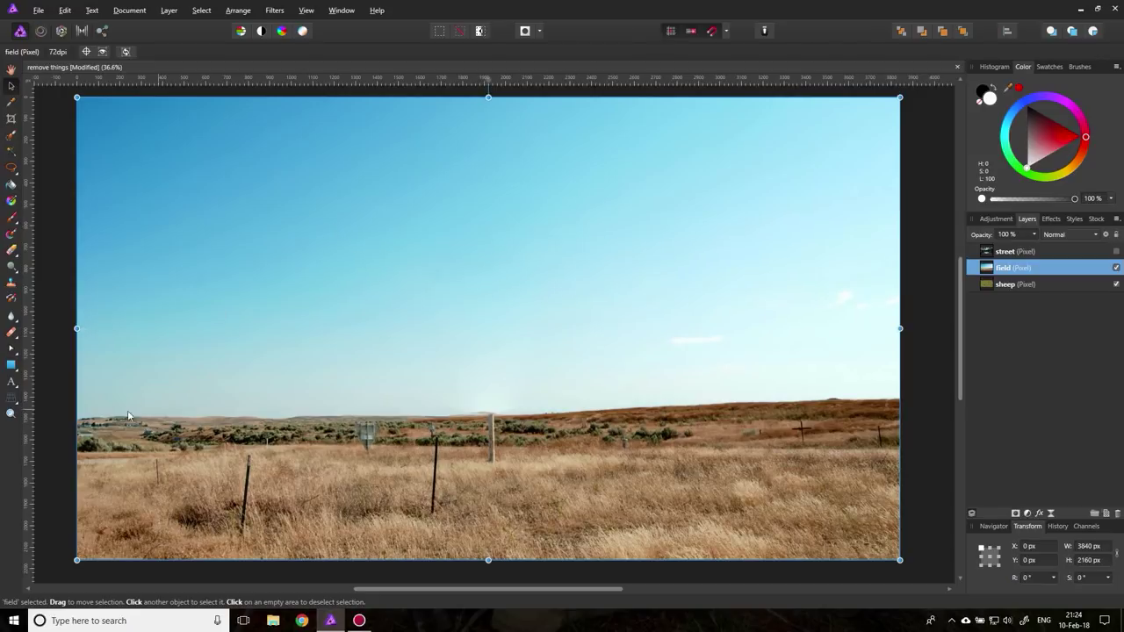
Repair the blurred horizon above the leftover pole with an 87 px Clone Brush, sampling the skyline further to the left.
{"action": "key", "text": "z"}
{"action": "left_click", "coordinate": [479, 453]}
{"action": "left_click", "coordinate": [515, 416]}
{"action": "left_click", "coordinate": [494, 417]}
{"action": "left_click", "coordinate": [495, 418]}
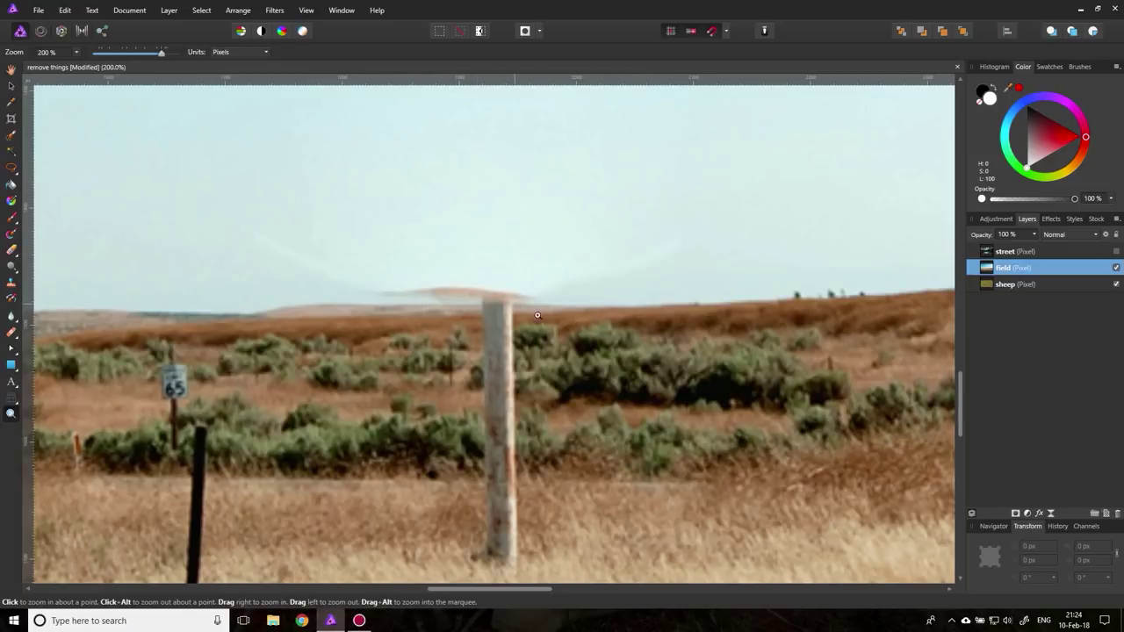
{"action": "scroll", "coordinate": [515, 389], "scroll_direction": "down", "scroll_amount": 2}
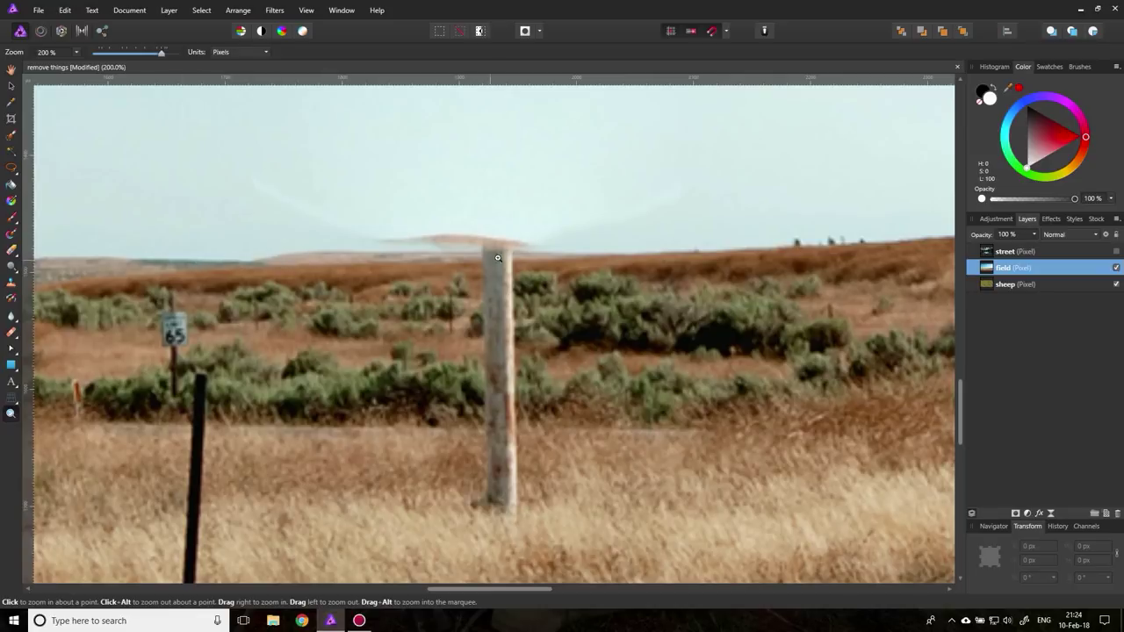
{"action": "left_click", "coordinate": [10, 283]}
{"action": "mouse_move", "coordinate": [72, 55]}
{"action": "left_mouse_down"}
{"action": "mouse_move", "coordinate": [55, 62]}
{"action": "mouse_move", "coordinate": [92, 67]}
{"action": "mouse_move", "coordinate": [69, 66]}
{"action": "left_mouse_up"}
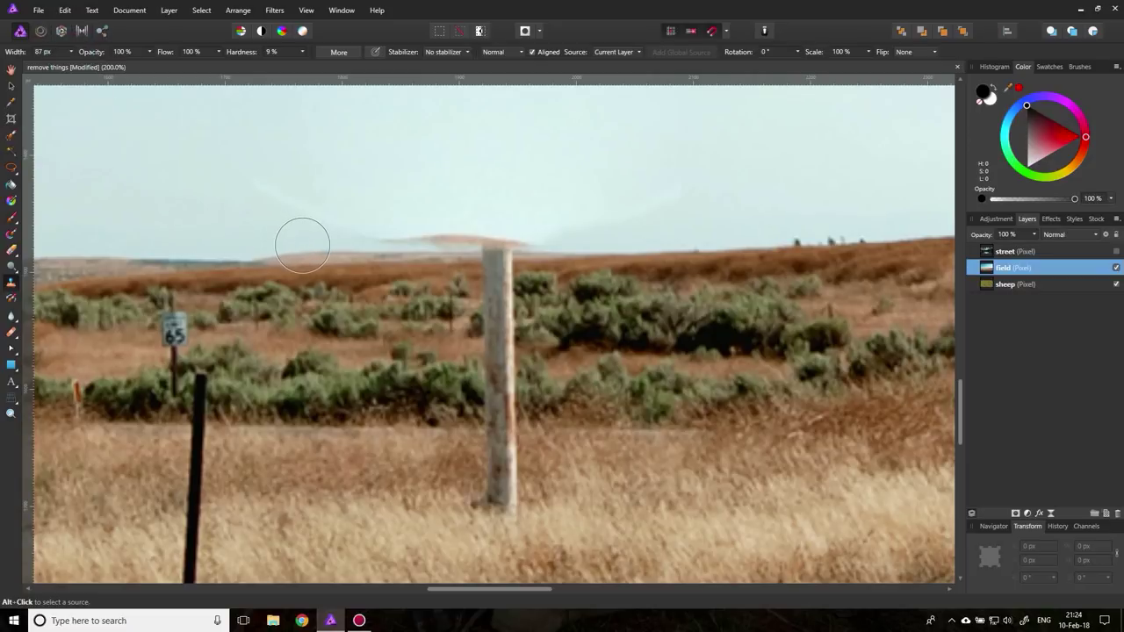
{"action": "key", "text": "alt"}
{"action": "left_click", "coordinate": [280, 242], "text": "alt"}
{"action": "left_click", "coordinate": [125, 257], "text": "alt"}
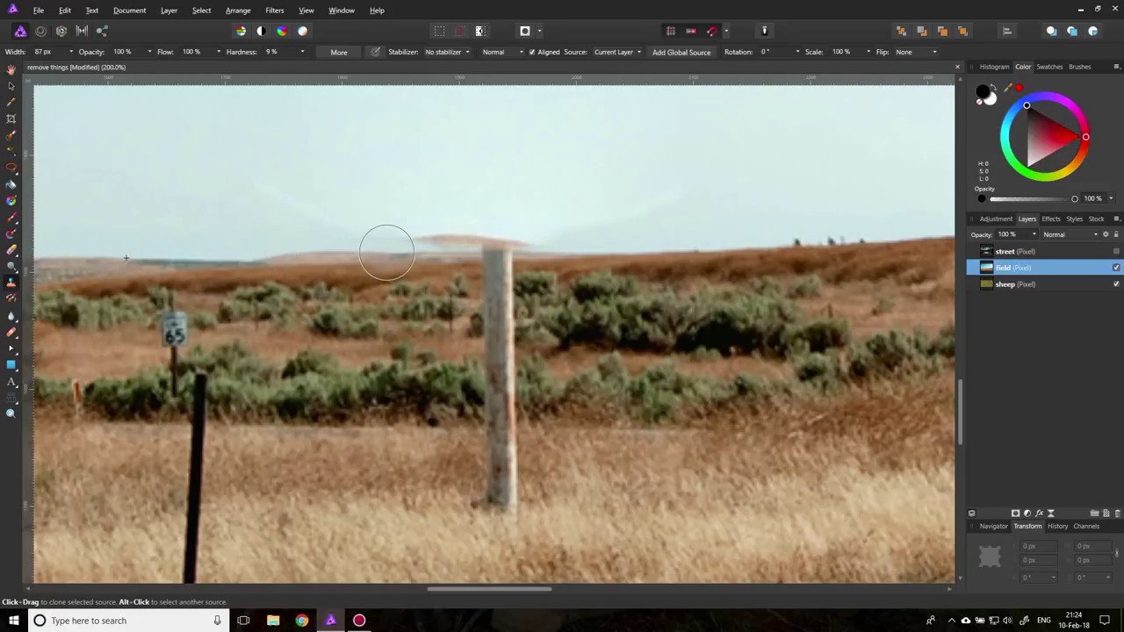
{"action": "mouse_move", "coordinate": [382, 253]}
{"action": "left_mouse_down"}
{"action": "mouse_move", "coordinate": [339, 216]}
{"action": "mouse_move", "coordinate": [358, 230]}
{"action": "mouse_move", "coordinate": [329, 248]}
{"action": "mouse_move", "coordinate": [308, 222]}
{"action": "mouse_move", "coordinate": [357, 228]}
{"action": "mouse_move", "coordinate": [333, 246]}
{"action": "left_mouse_up"}
{"action": "mouse_move", "coordinate": [413, 255]}
{"action": "left_mouse_down"}
{"action": "mouse_move", "coordinate": [531, 253]}
{"action": "mouse_move", "coordinate": [413, 227]}
{"action": "mouse_move", "coordinate": [357, 195]}
{"action": "mouse_move", "coordinate": [390, 195]}
{"action": "mouse_move", "coordinate": [438, 230]}
{"action": "left_mouse_up"}
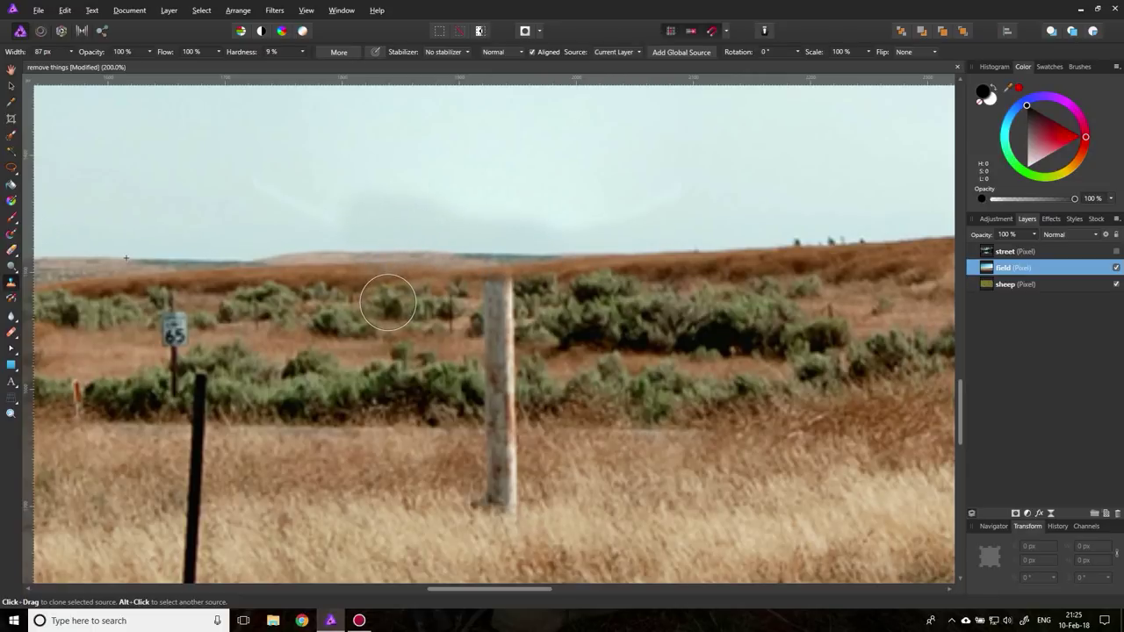
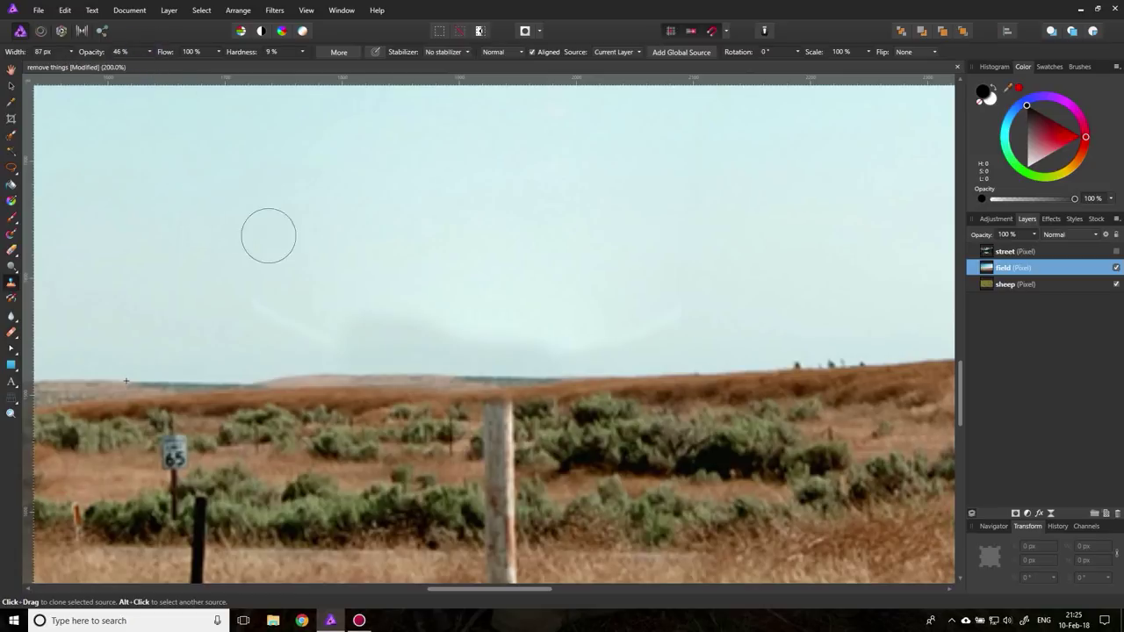
Blend the smudged sky above the horizon by cloning clear sky at 46% opacity, and undo the stroke that spills over the bushes.
{"action": "left_click", "coordinate": [121, 257], "text": "alt"}
{"action": "mouse_move", "coordinate": [308, 334]}
{"action": "left_mouse_down"}
{"action": "mouse_move", "coordinate": [287, 321]}
{"action": "mouse_move", "coordinate": [431, 314]}
{"action": "mouse_move", "coordinate": [354, 321]}
{"action": "mouse_move", "coordinate": [397, 307]}
{"action": "mouse_move", "coordinate": [468, 318]}
{"action": "mouse_move", "coordinate": [497, 337]}
{"action": "mouse_move", "coordinate": [547, 328]}
{"action": "mouse_move", "coordinate": [527, 311]}
{"action": "left_mouse_up"}
{"action": "mouse_move", "coordinate": [290, 308]}
{"action": "left_mouse_down"}
{"action": "mouse_move", "coordinate": [330, 422]}
{"action": "mouse_move", "coordinate": [314, 418]}
{"action": "mouse_move", "coordinate": [325, 413]}
{"action": "left_mouse_up"}
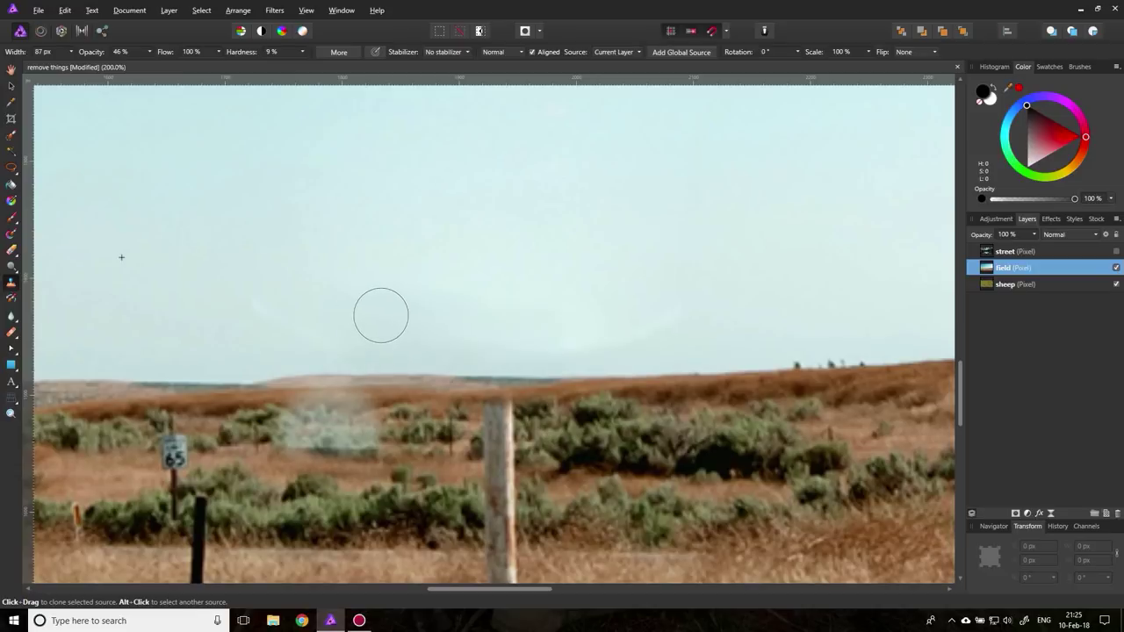
{"action": "key", "text": "ctrl+z"}
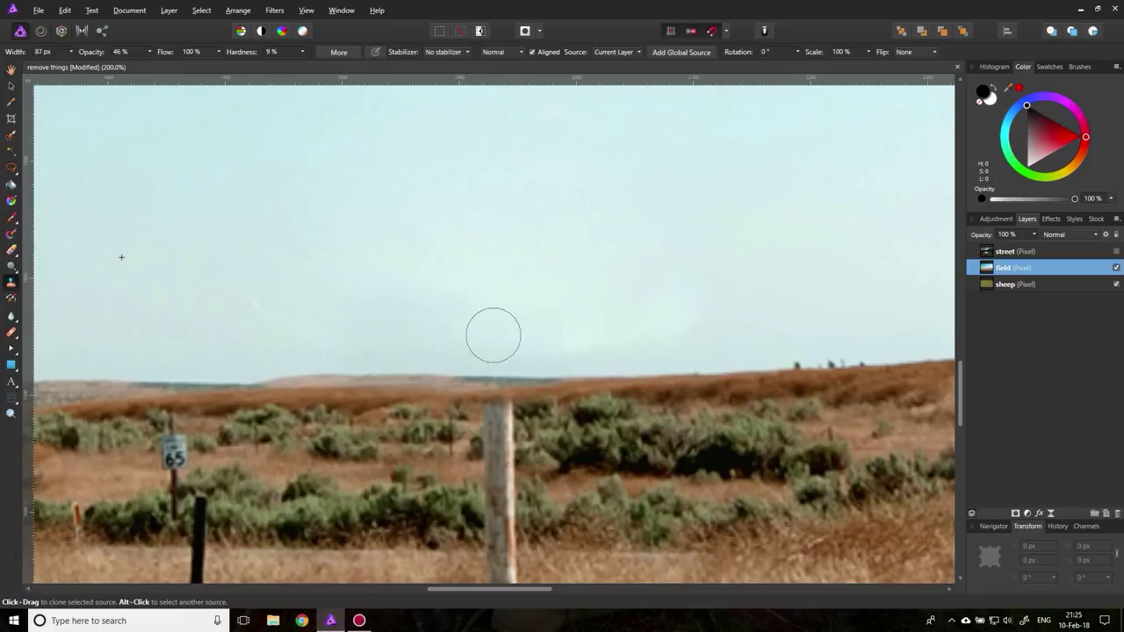
Set the Clone Brush opacity to 100% and remove the leftover pole by cloning hillside, bushes and grass over it.
{"action": "scroll", "coordinate": [449, 291], "scroll_direction": "down", "scroll_amount": 3}
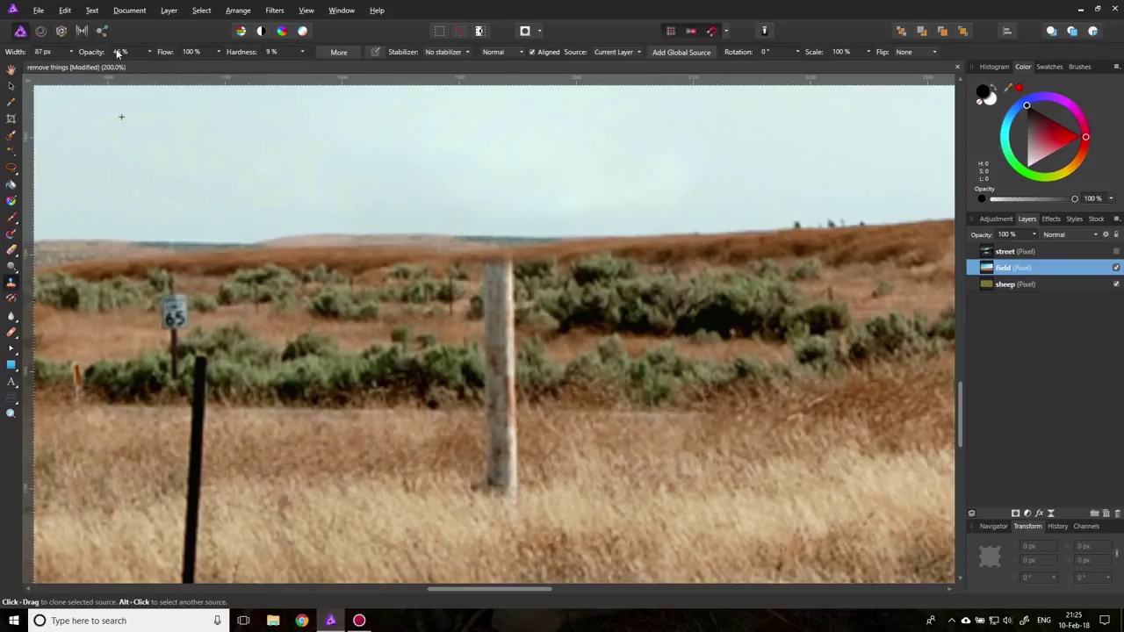
{"action": "left_click", "coordinate": [148, 52]}
{"action": "left_click_drag", "start_coordinate": [151, 64], "coordinate": [195, 64]}
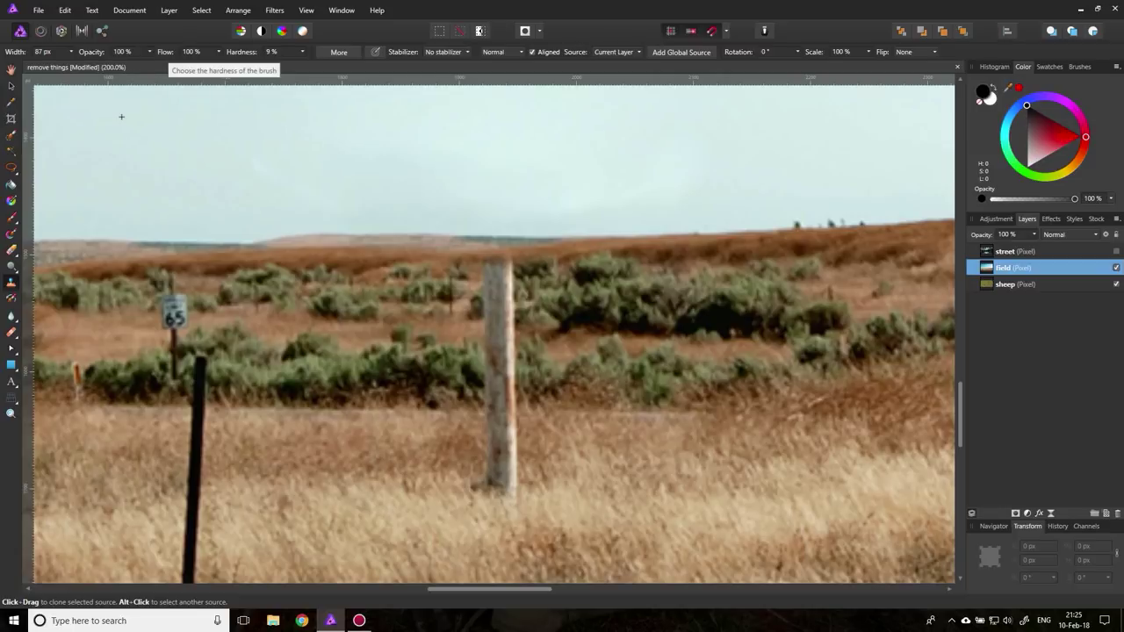
{"action": "left_click_drag", "start_coordinate": [456, 288], "coordinate": [489, 272]}
{"action": "key", "text": "ctrl+z"}
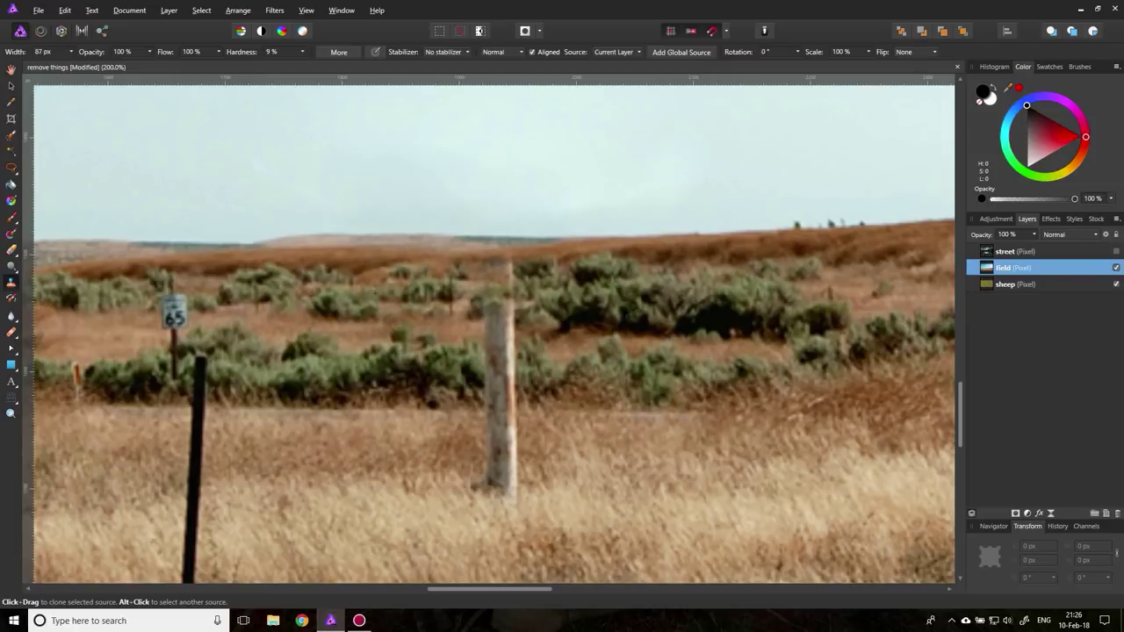
{"action": "key", "text": "ctrl+z"}
{"action": "mouse_move", "coordinate": [469, 264]}
{"action": "left_mouse_down"}
{"action": "mouse_move", "coordinate": [500, 301]}
{"action": "mouse_move", "coordinate": [494, 488]}
{"action": "left_mouse_up"}
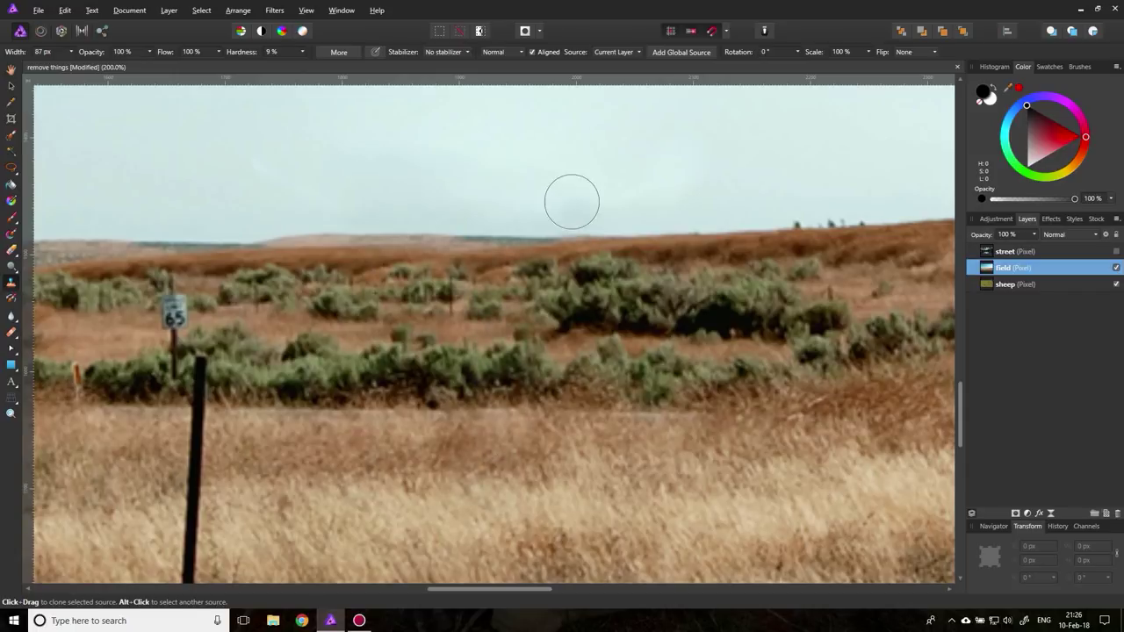
{"action": "key", "text": "ctrl+0"}
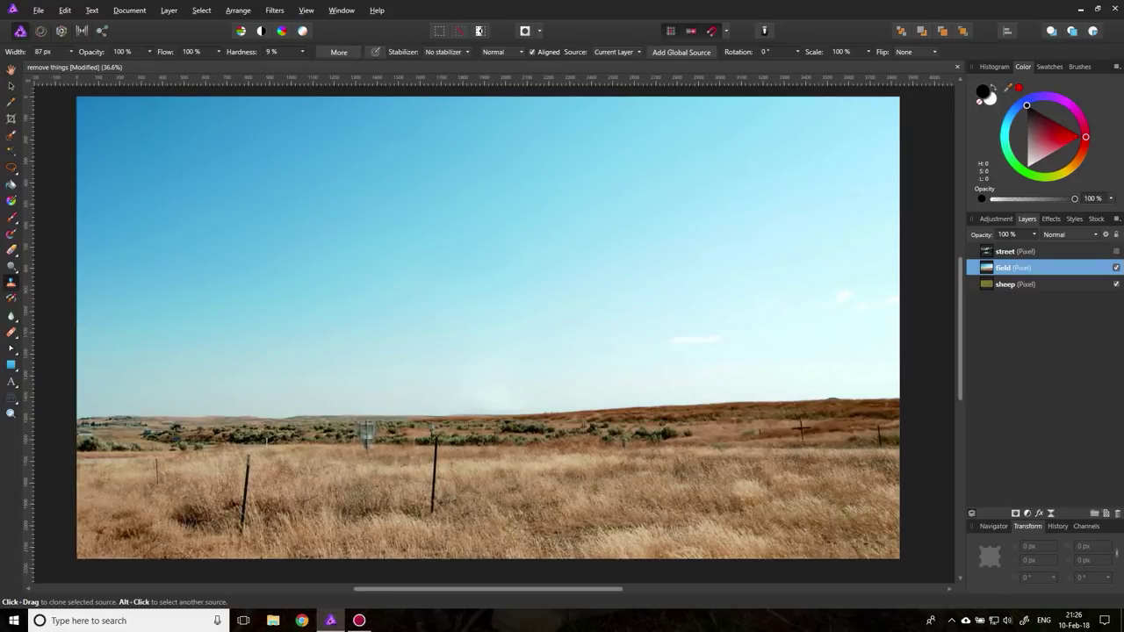
Remove the black fence post near the 65 speed sign by cloning the bushes and grass to its right.
{"action": "left_click", "coordinate": [11, 413]}
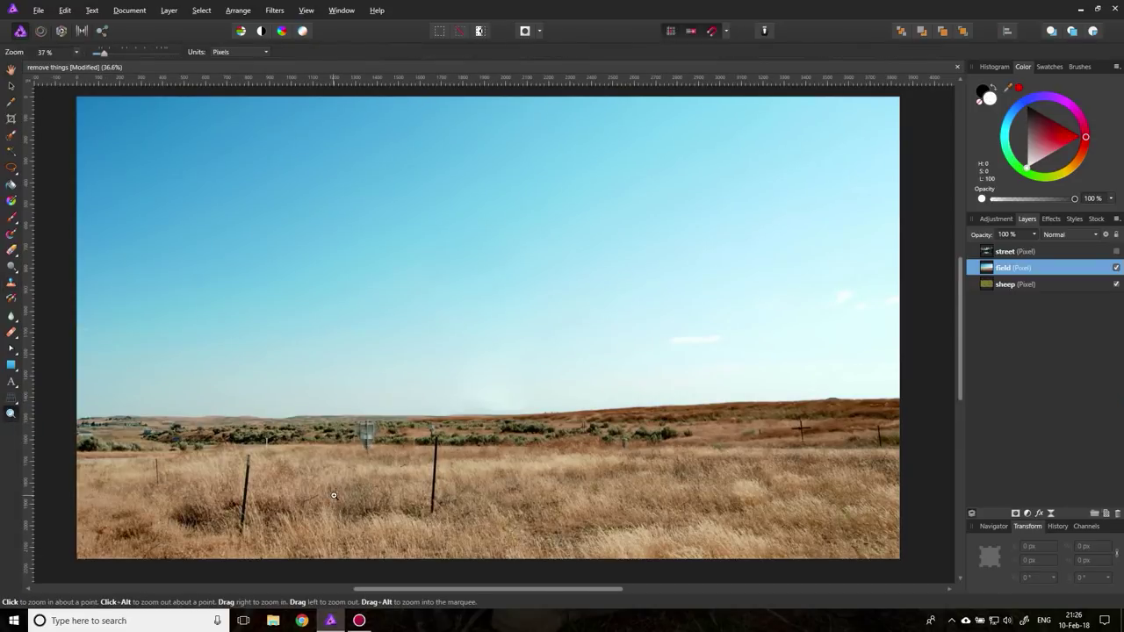
{"action": "left_click", "coordinate": [379, 455]}
{"action": "left_click_drag", "start_coordinate": [471, 492], "coordinate": [541, 492]}
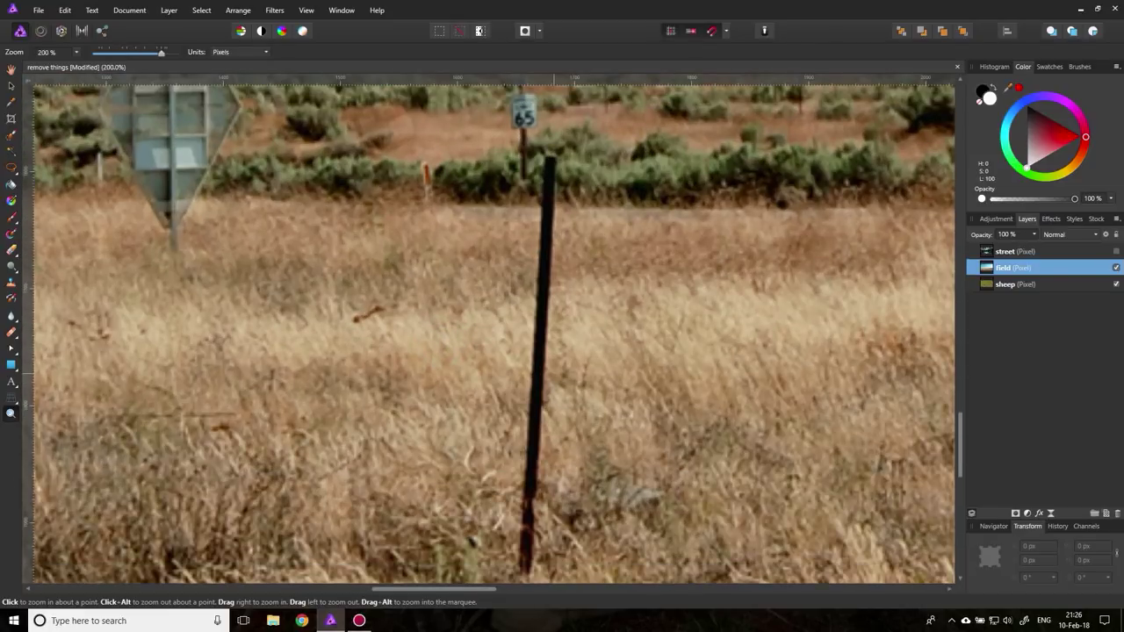
{"action": "left_click", "coordinate": [551, 367], "text": "alt"}
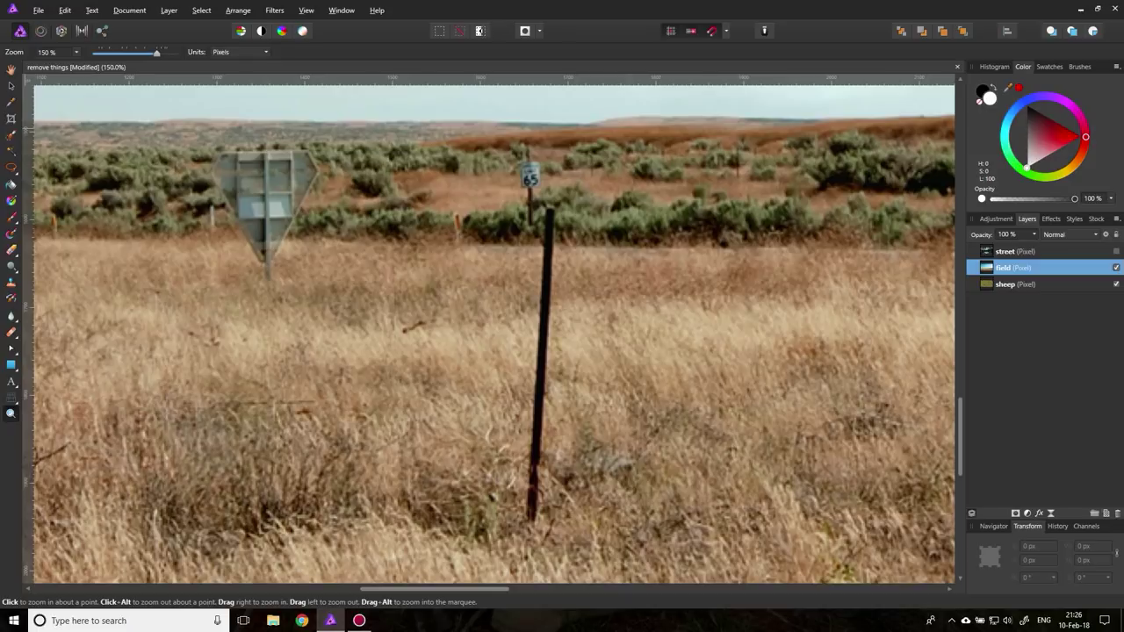
{"action": "left_click", "coordinate": [11, 282]}
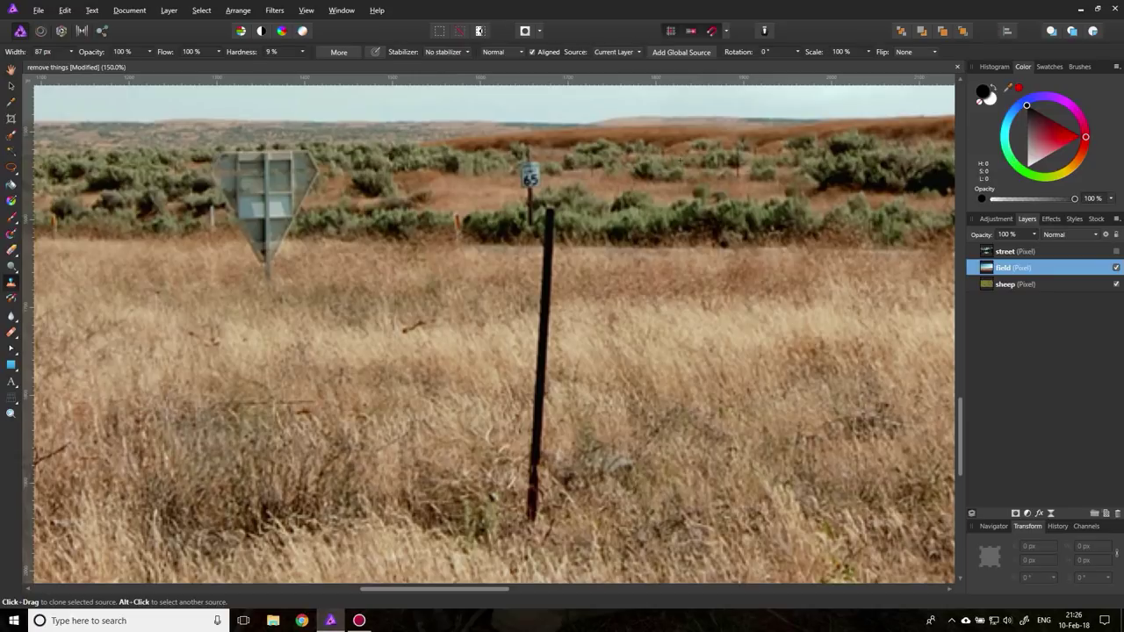
{"action": "left_click", "coordinate": [635, 226], "text": "alt"}
{"action": "mouse_move", "coordinate": [552, 220]}
{"action": "left_mouse_down"}
{"action": "mouse_move", "coordinate": [532, 536]}
{"action": "mouse_move", "coordinate": [540, 439]}
{"action": "left_mouse_up"}
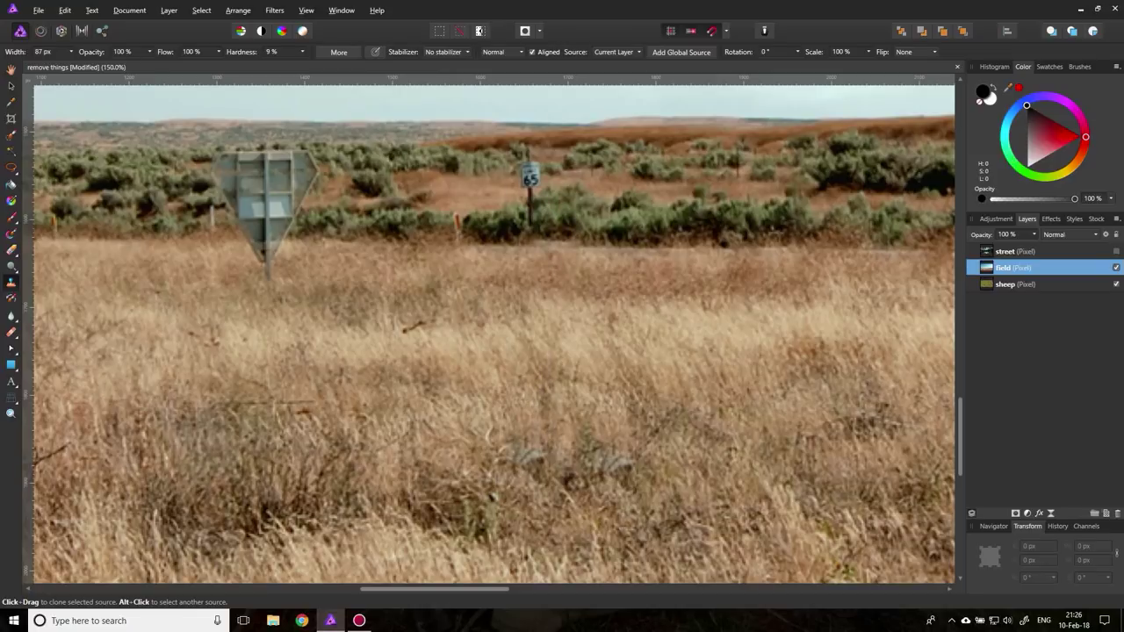
Remove the remaining large black fence post on the left of the field by cloning nearby grass over it.
{"action": "left_click_drag", "start_coordinate": [501, 589], "coordinate": [399, 590]}
{"action": "scroll", "coordinate": [329, 387], "scroll_direction": "down", "scroll_amount": 1}
{"action": "left_click", "coordinate": [271, 214], "text": "alt"}
{"action": "mouse_move", "coordinate": [294, 235]}
{"action": "left_mouse_down"}
{"action": "mouse_move", "coordinate": [268, 562]}
{"action": "mouse_move", "coordinate": [250, 439]}
{"action": "left_mouse_up"}
{"action": "mouse_move", "coordinate": [259, 352]}
{"action": "left_mouse_down"}
{"action": "mouse_move", "coordinate": [264, 264]}
{"action": "mouse_move", "coordinate": [316, 352]}
{"action": "mouse_move", "coordinate": [331, 303]}
{"action": "left_mouse_up"}
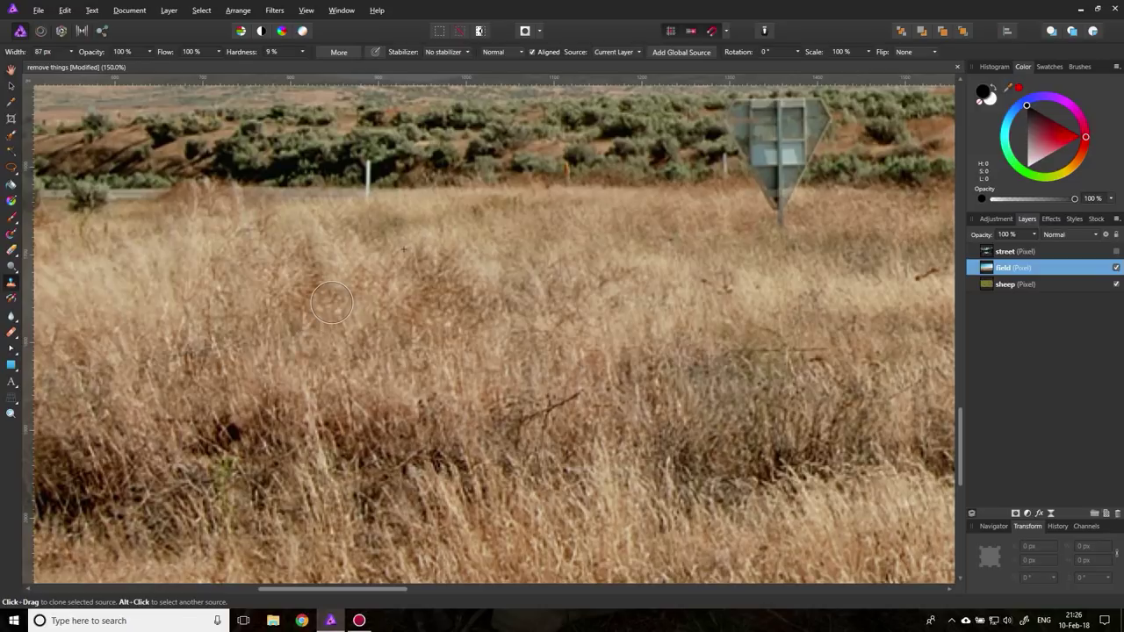
{"action": "key", "text": "ctrl+0"}
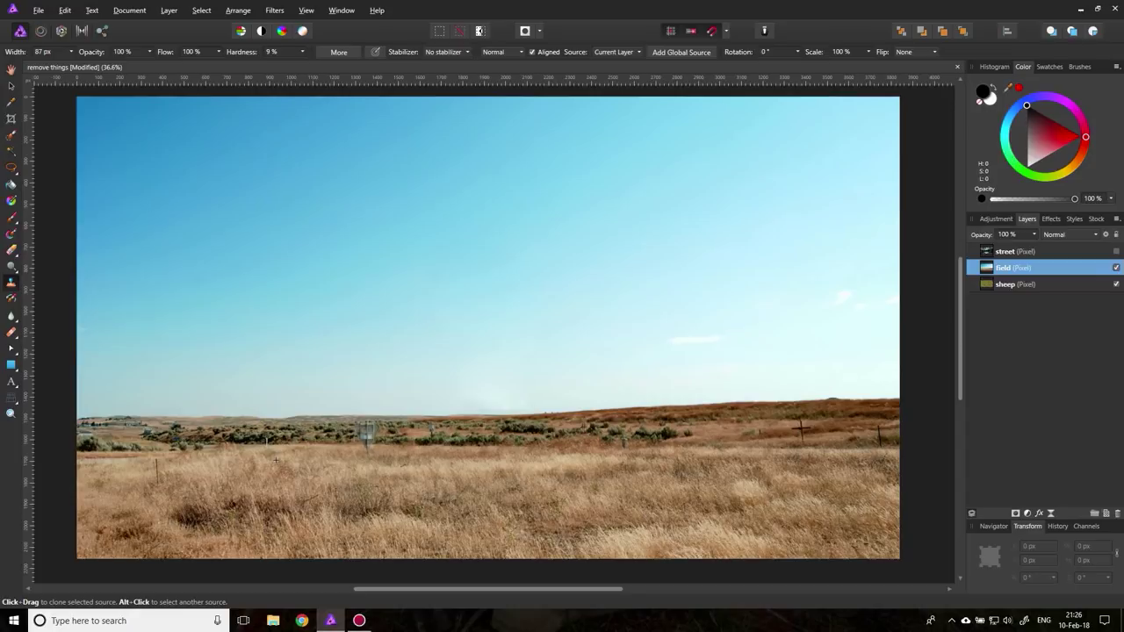
{"action": "left_click", "coordinate": [10, 414]}
{"action": "scroll", "coordinate": [366, 435], "scroll_direction": "up", "scroll_amount": 5}
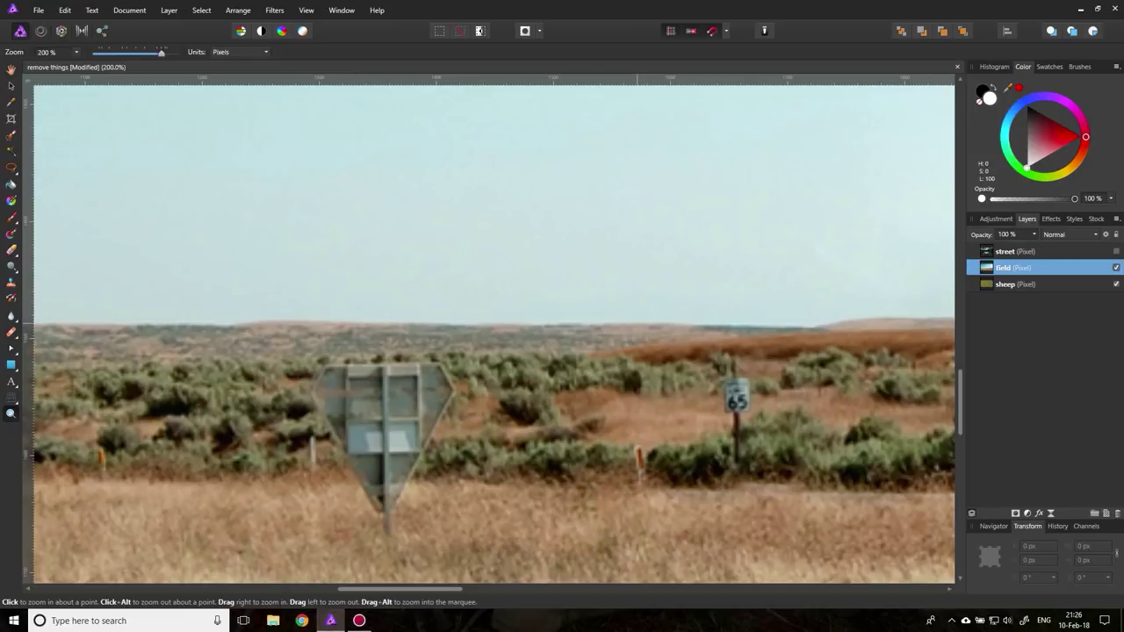
{"action": "key", "text": "ctrl+0"}
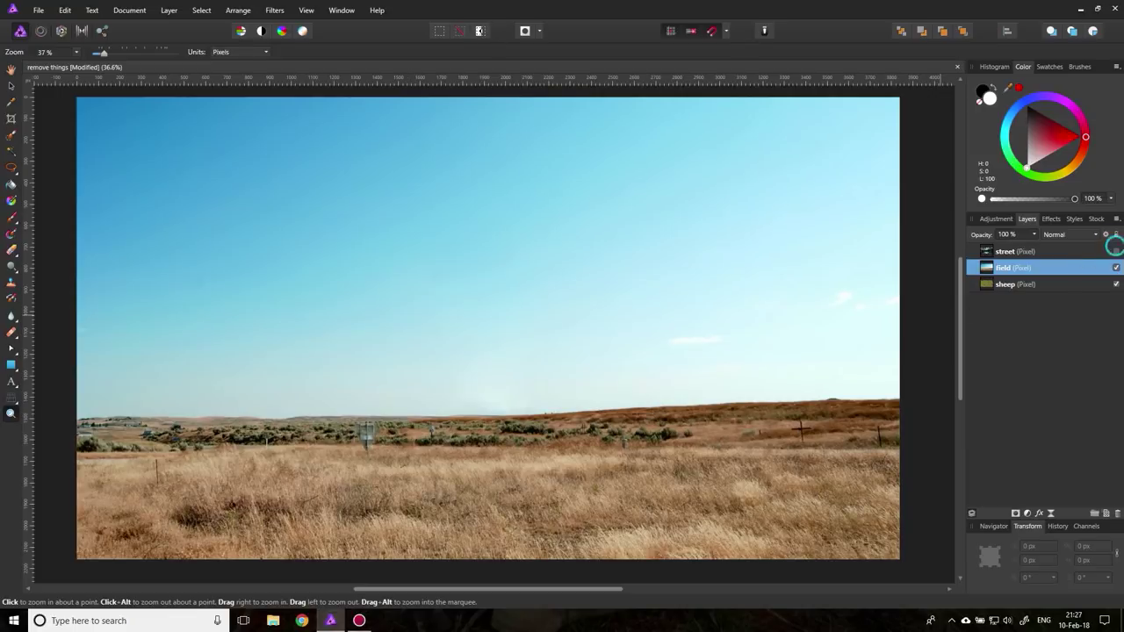
Show the street layer and make it the active layer.
{"action": "left_click", "coordinate": [1109, 252]}
{"action": "left_click", "coordinate": [1116, 251]}
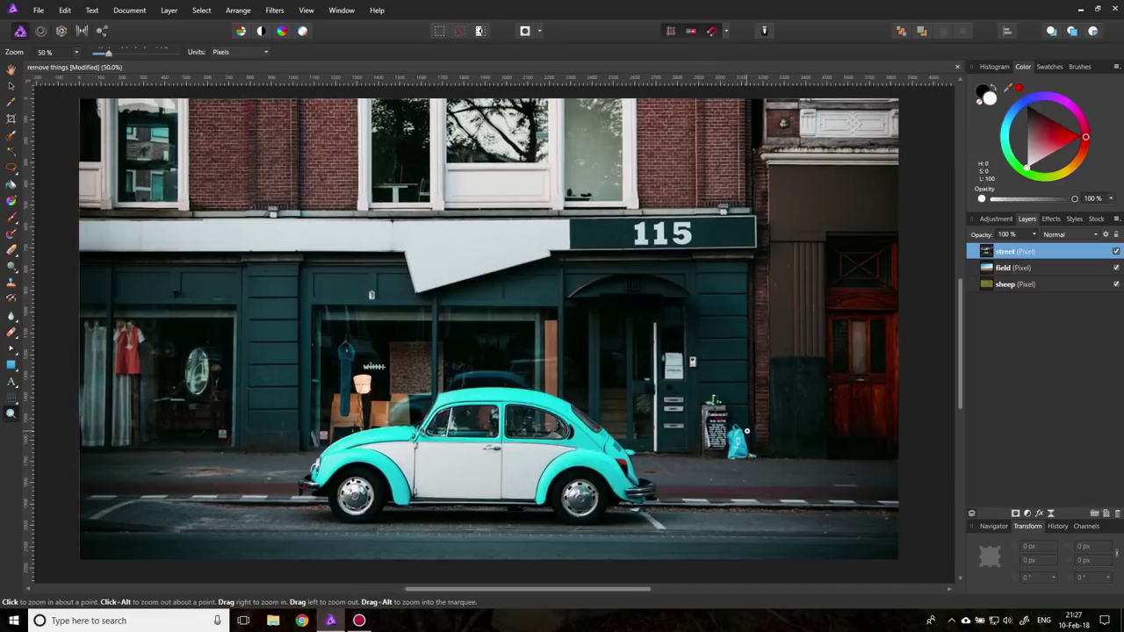
{"action": "left_click", "coordinate": [746, 439]}
{"action": "left_click", "coordinate": [760, 446]}
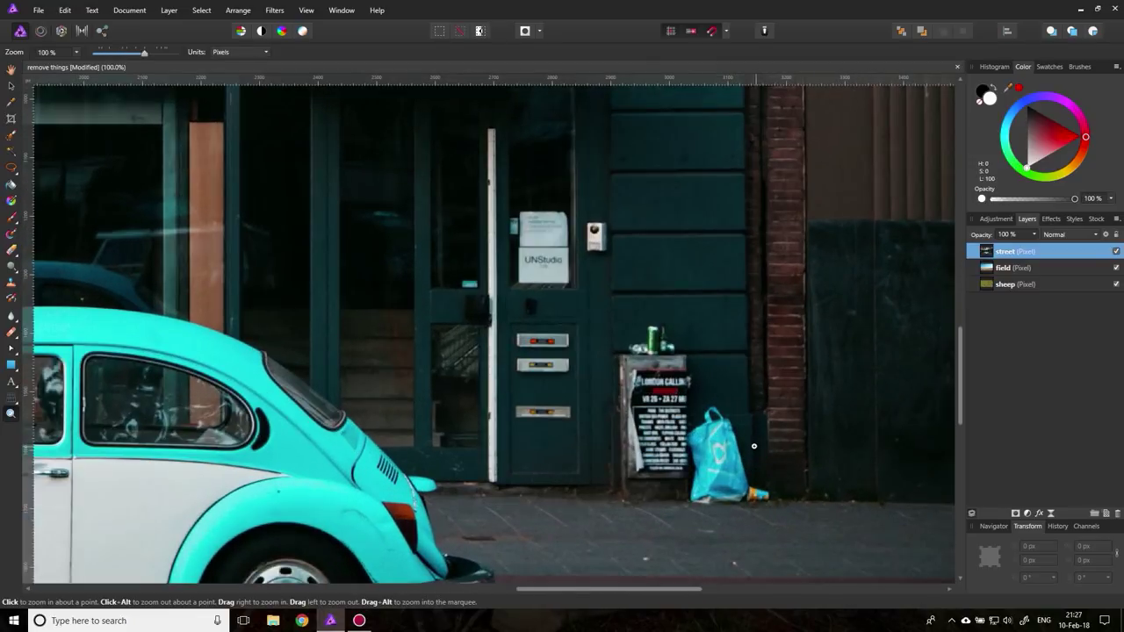
{"action": "left_click", "coordinate": [759, 446]}
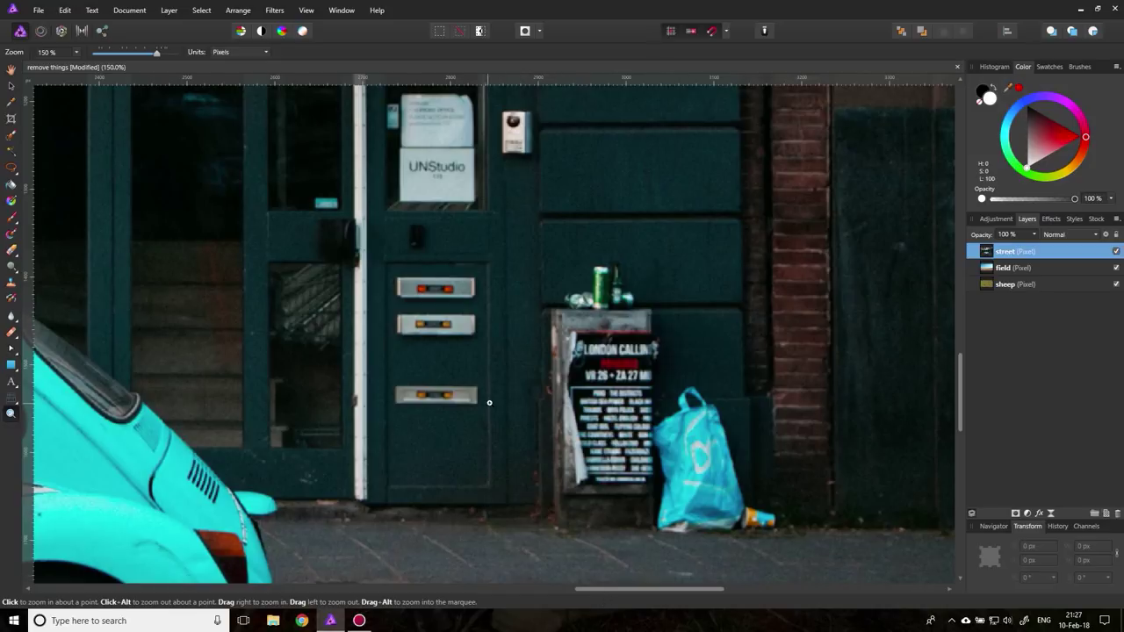
{"action": "left_click_drag", "start_coordinate": [653, 591], "coordinate": [307, 546]}
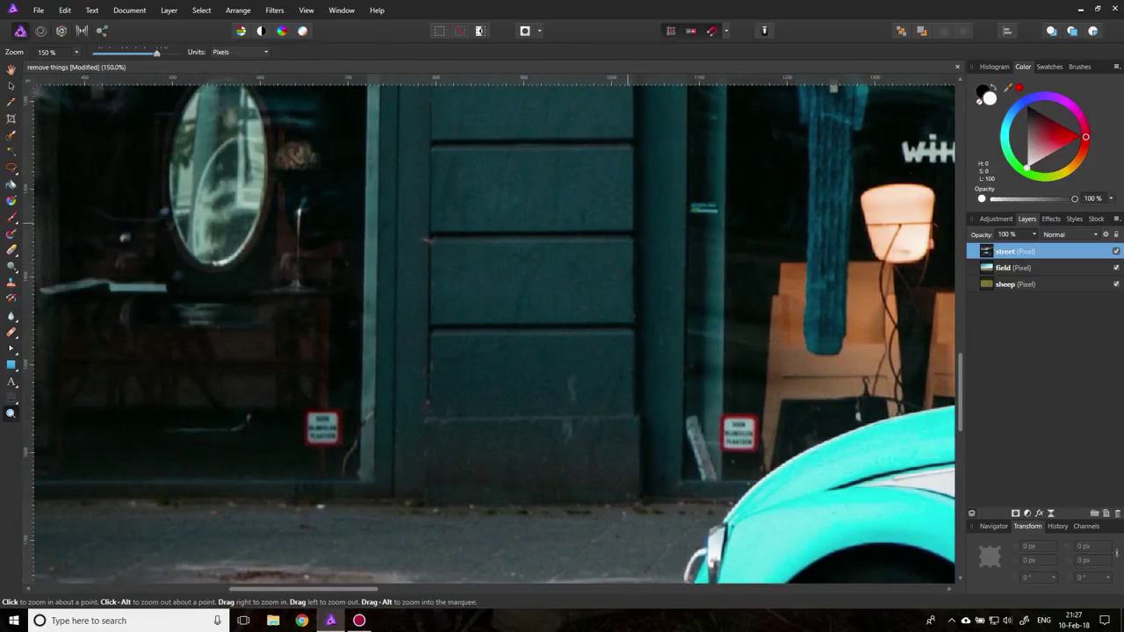
Select the lower pillar section and the pavement below it with a rectangular marquee about 293 × 262 px and duplicate it to a new layer.
{"action": "mouse_move", "coordinate": [351, 590]}
{"action": "left_mouse_down"}
{"action": "mouse_move", "coordinate": [303, 590]}
{"action": "mouse_move", "coordinate": [750, 590]}
{"action": "mouse_move", "coordinate": [369, 591]}
{"action": "left_mouse_up"}
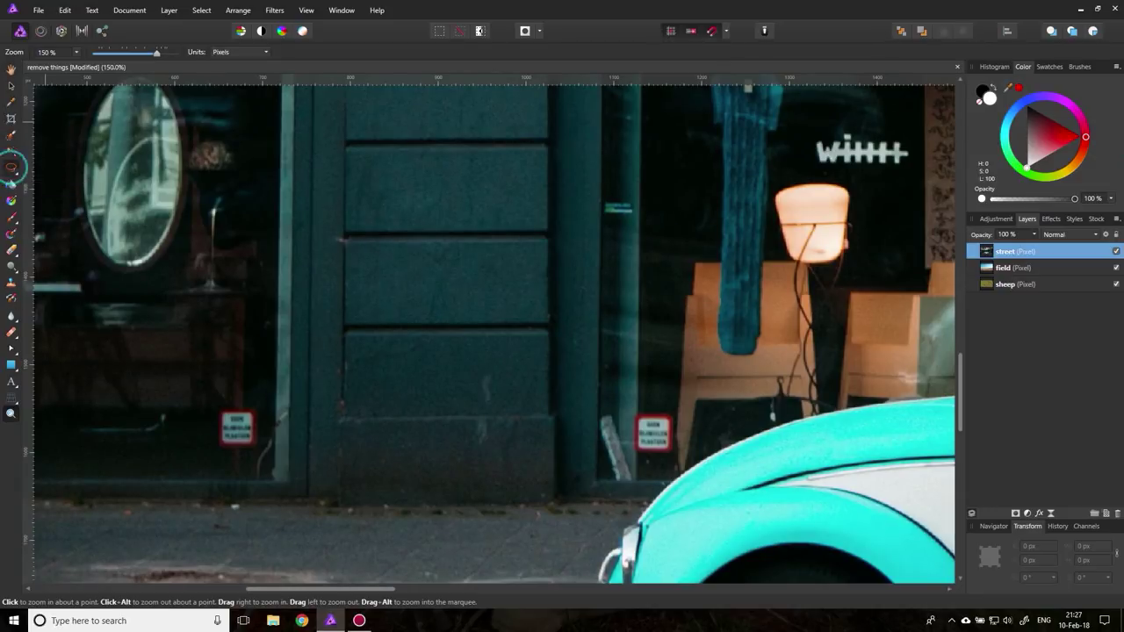
{"action": "left_click", "coordinate": [12, 167]}
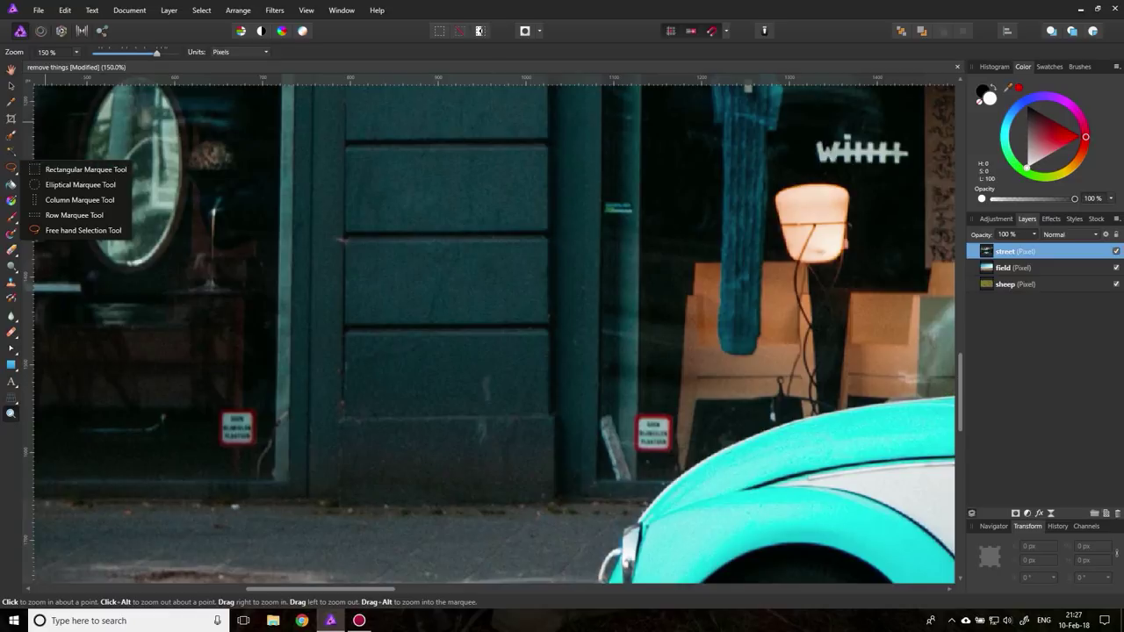
{"action": "left_click", "coordinate": [71, 169]}
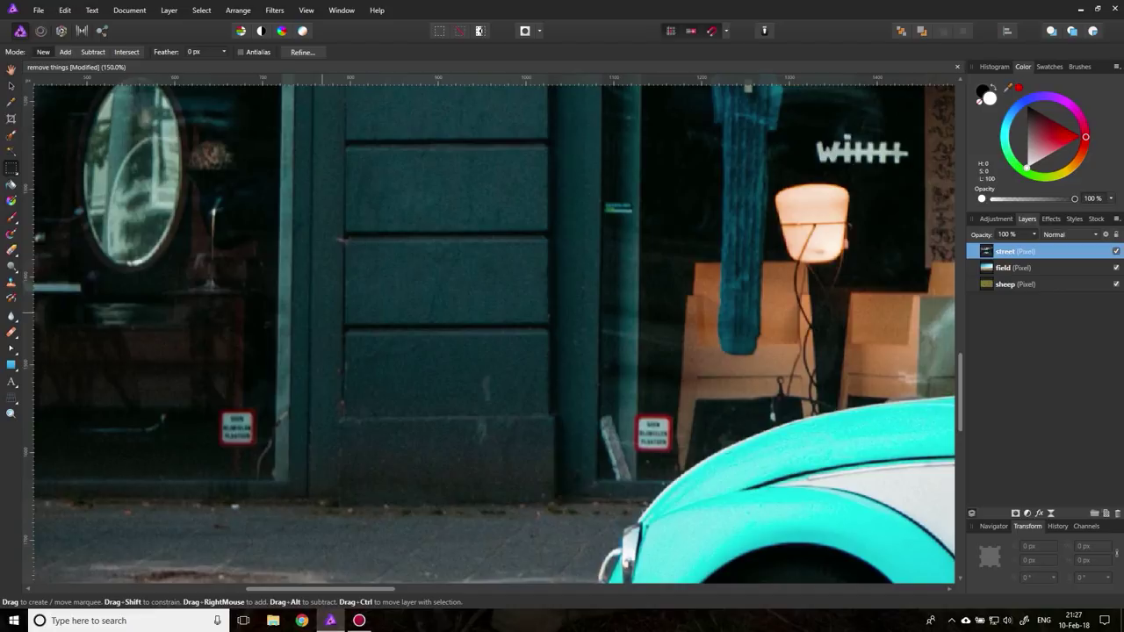
{"action": "left_click_drag", "start_coordinate": [320, 303], "coordinate": [539, 521]}
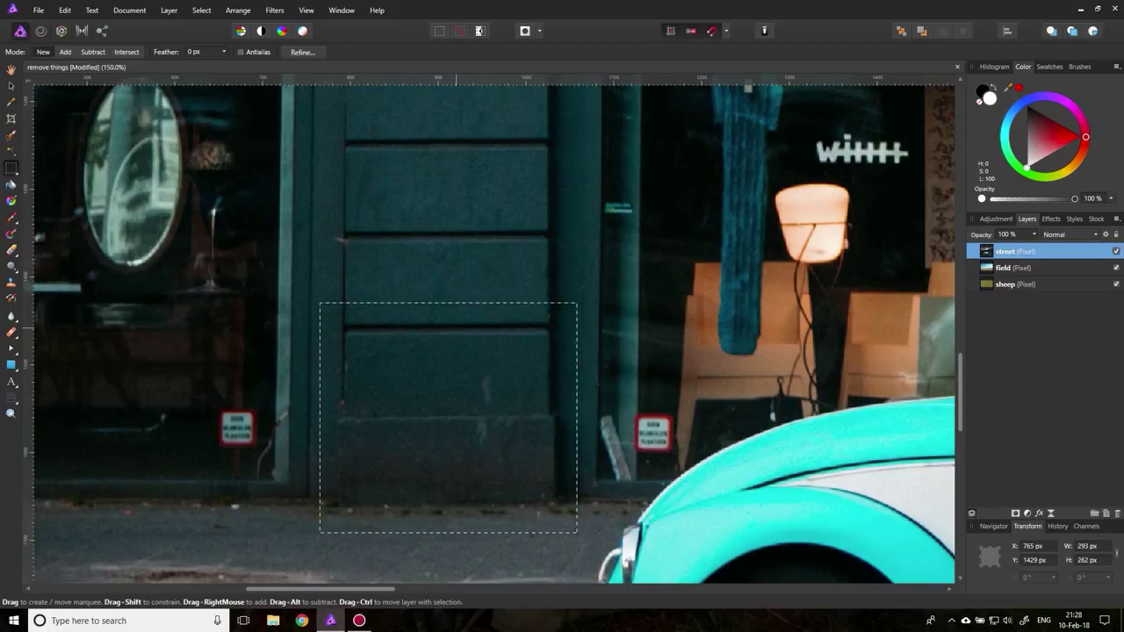
{"action": "left_click", "coordinate": [13, 86]}
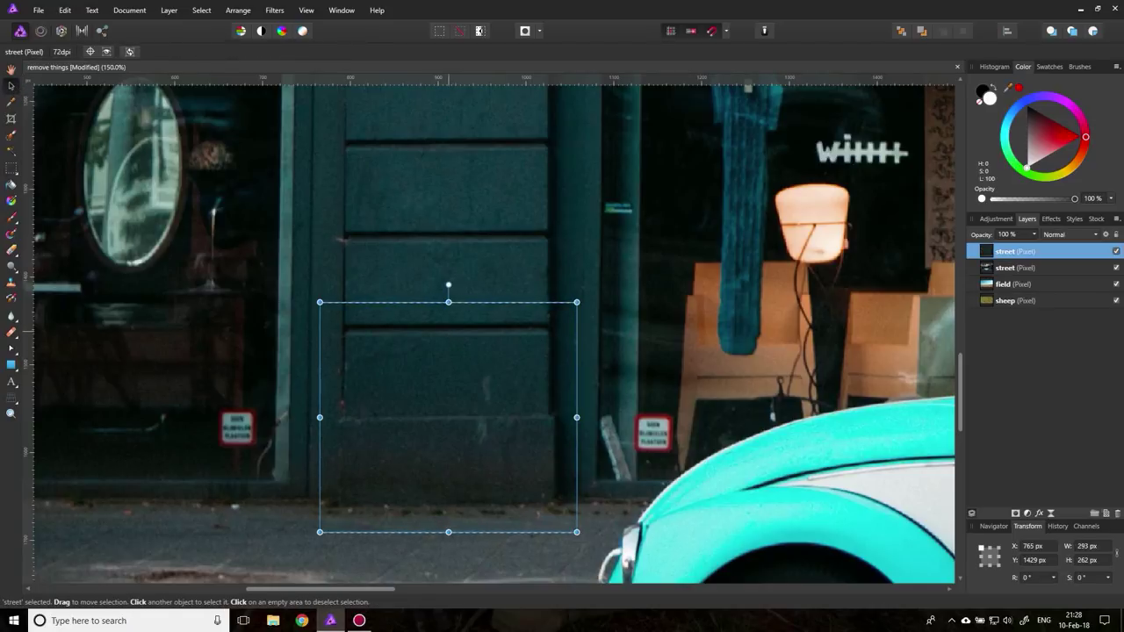
Move the copied pillar patch across the street photo to the wall with the poster board and blue bag beside the door.
{"action": "key", "text": "z"}
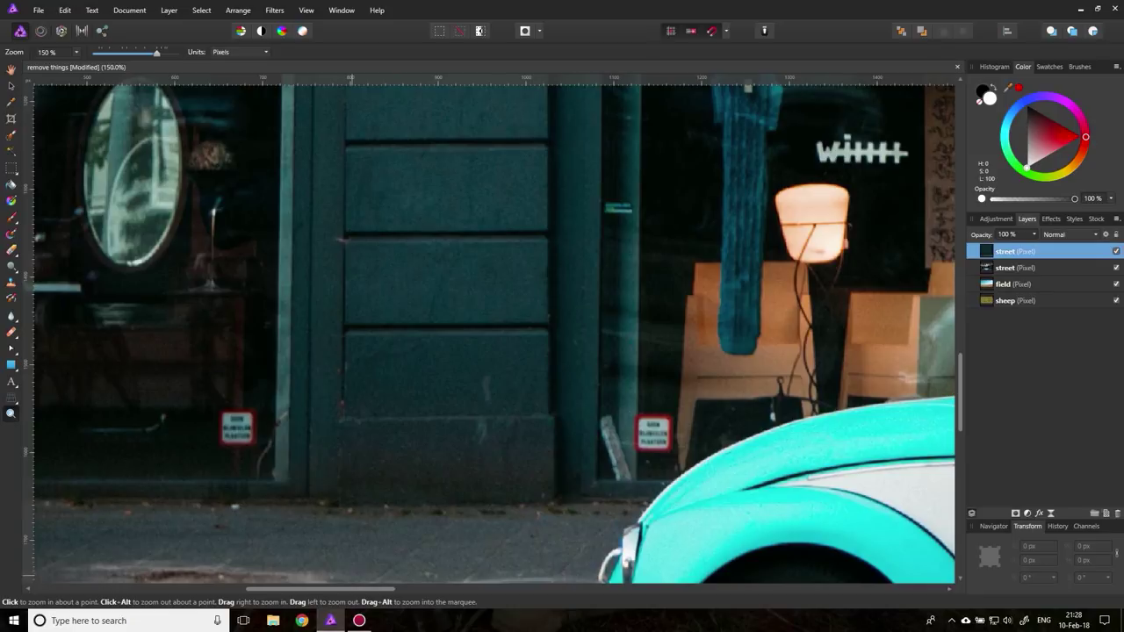
{"action": "left_click_drag", "start_coordinate": [320, 589], "coordinate": [584, 589]}
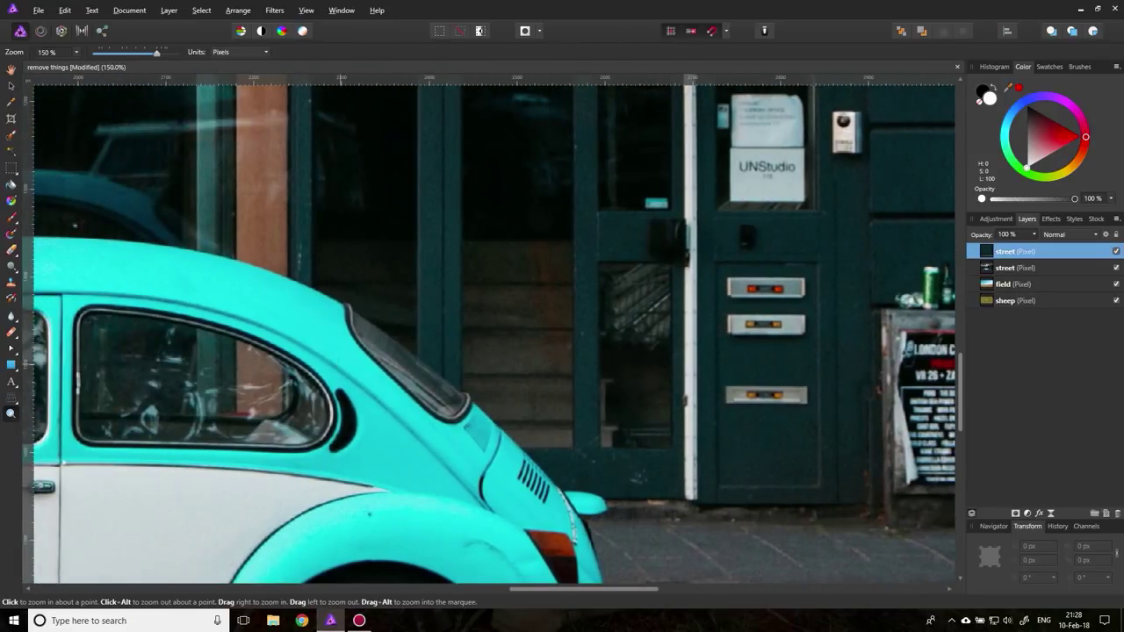
{"action": "key", "text": "ctrl+minus"}
{"action": "key", "text": "ctrl+minus"}
{"action": "left_click_drag", "start_coordinate": [509, 588], "coordinate": [334, 584]}
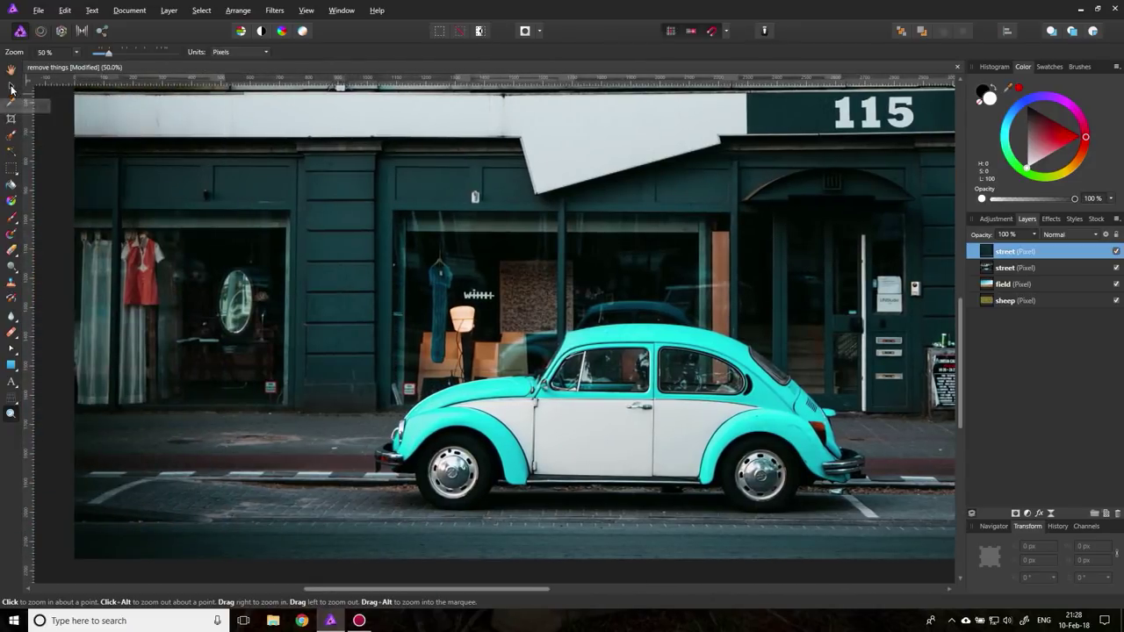
{"action": "left_click", "coordinate": [10, 86]}
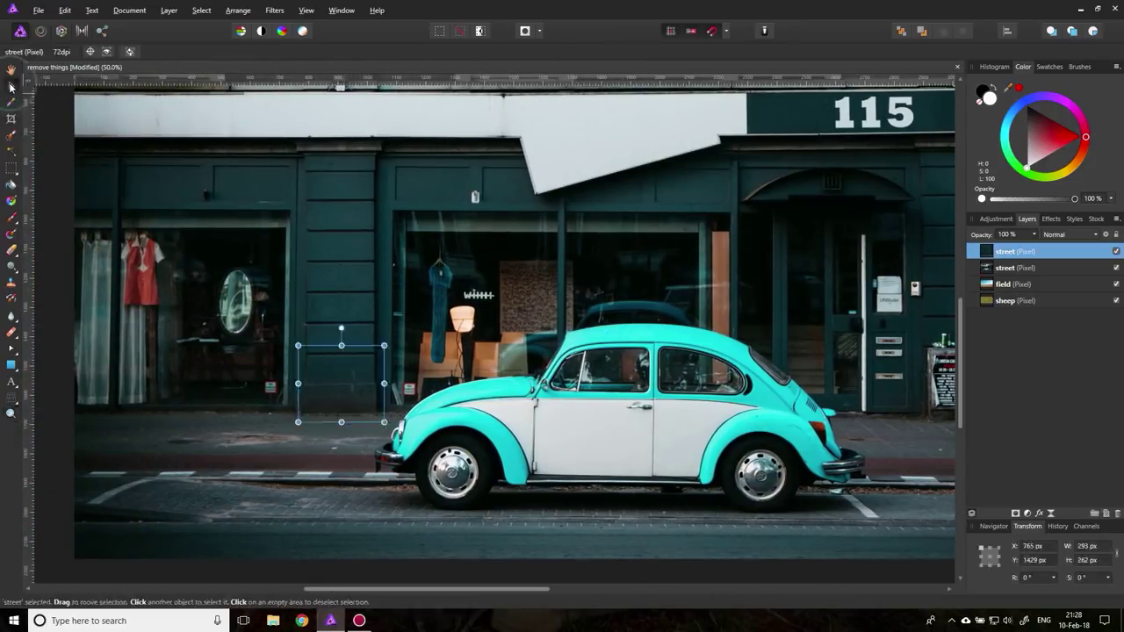
{"action": "left_click_drag", "start_coordinate": [341, 369], "coordinate": [922, 357]}
{"action": "scroll", "coordinate": [921, 357], "scroll_direction": "right", "scroll_amount": 5}
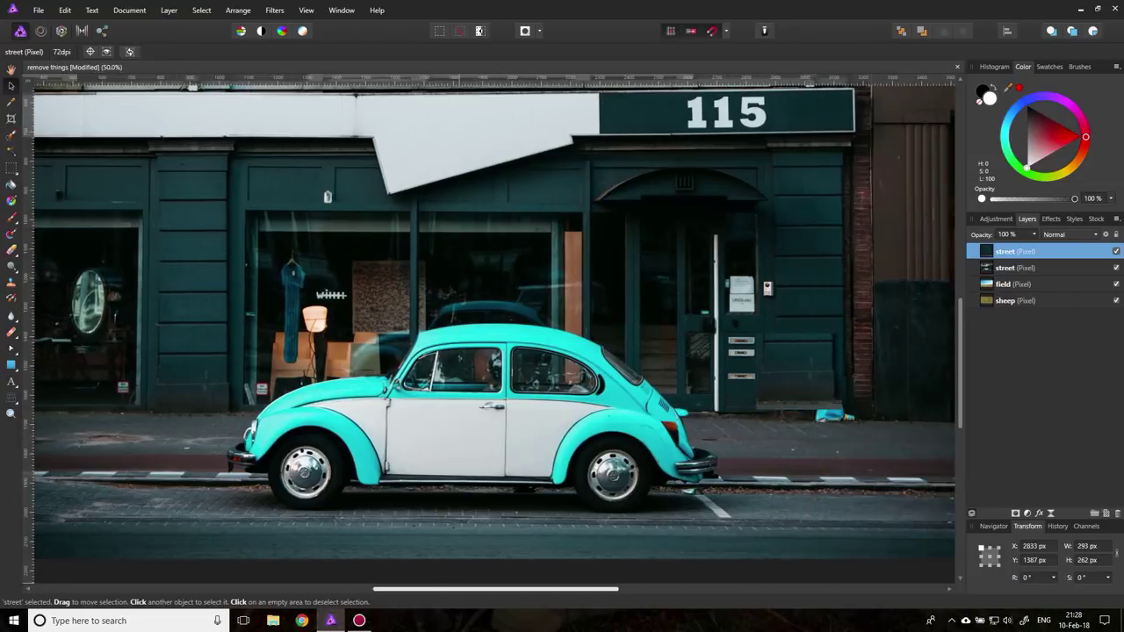
Position the pillar patch over the poster board and blue bag at about X 2874 px, Y 1452 px.
{"action": "left_click_drag", "start_coordinate": [605, 317], "coordinate": [623, 336]}
{"action": "key", "text": "z"}
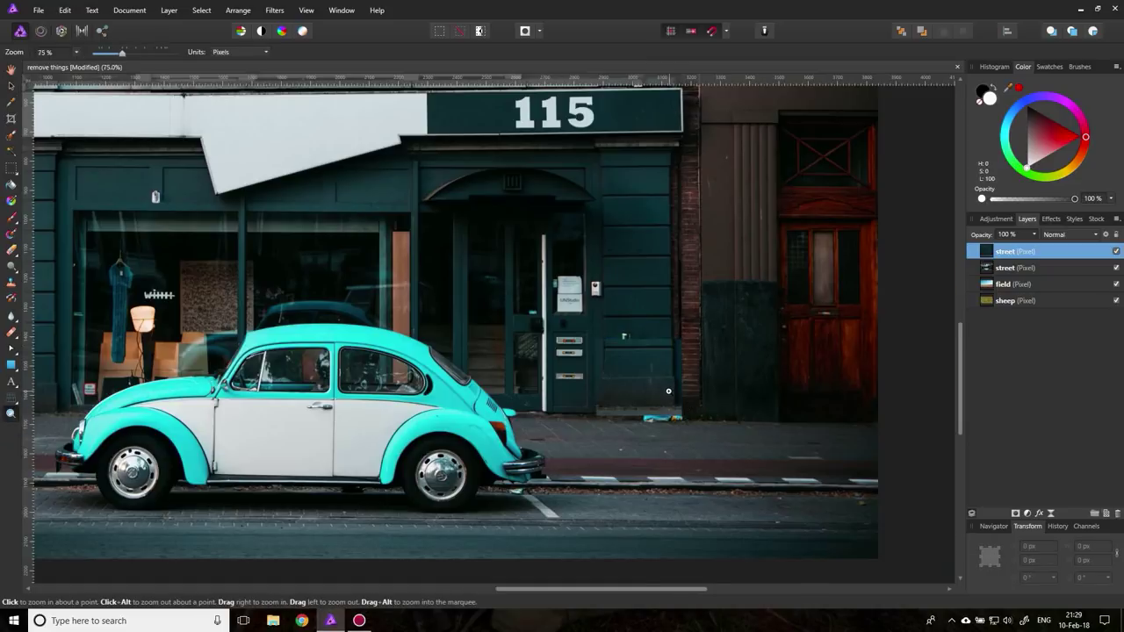
{"action": "left_click", "coordinate": [664, 388]}
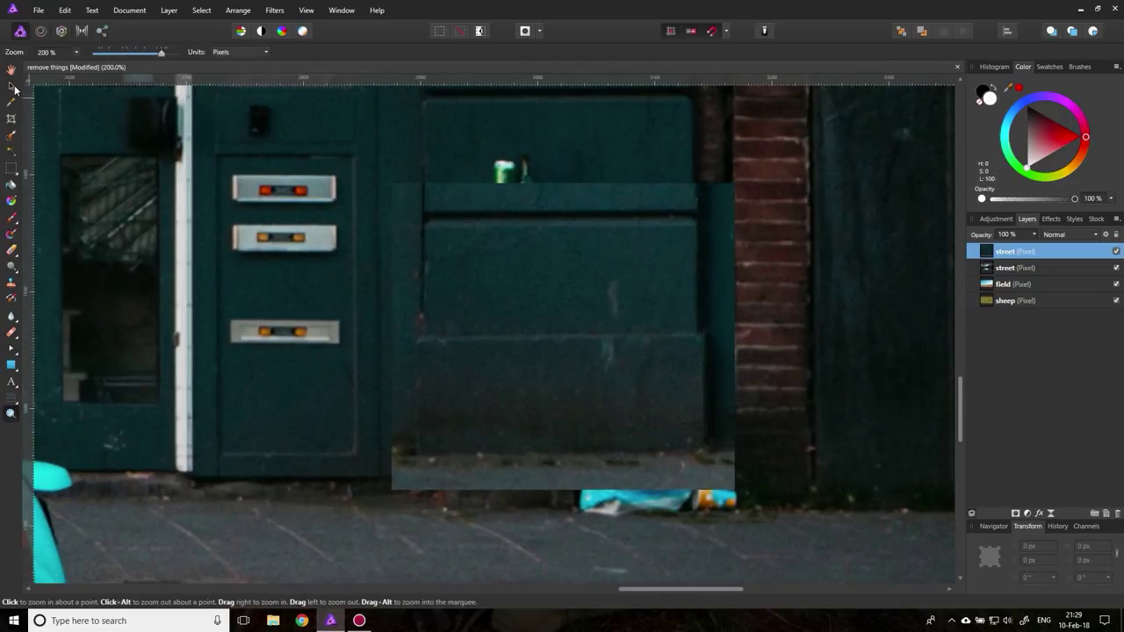
{"action": "left_click", "coordinate": [12, 86]}
{"action": "left_click_drag", "start_coordinate": [562, 336], "coordinate": [561, 388]}
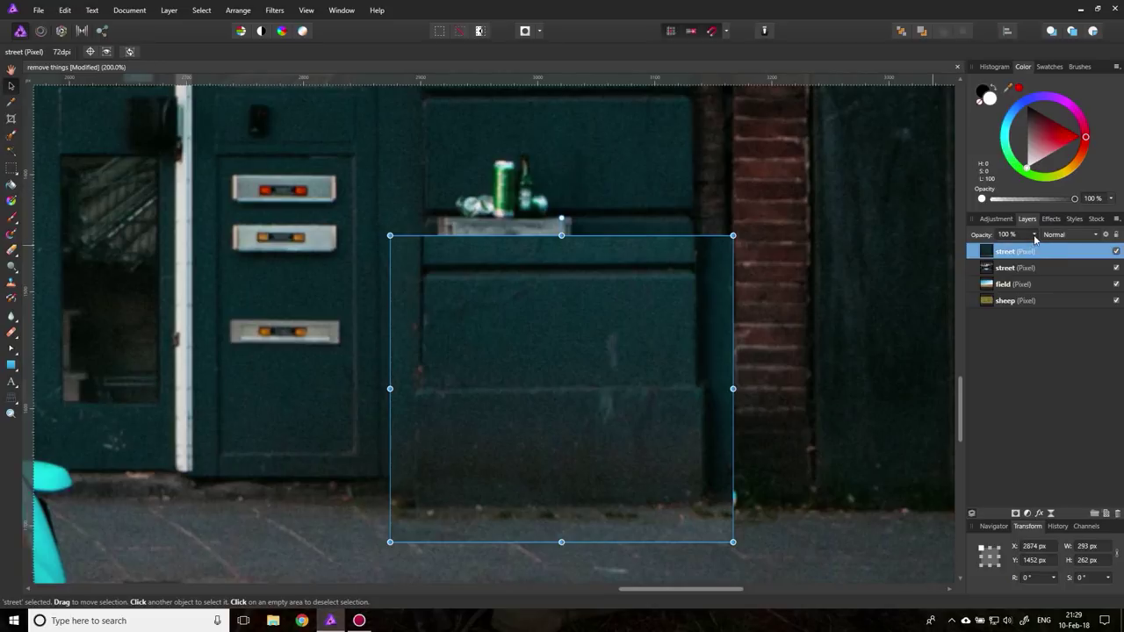
Lower the pillar patch's opacity to 87% and realign it with the wall behind it at about X 2872 px, Y 1444 px.
{"action": "left_click", "coordinate": [1034, 235]}
{"action": "mouse_move", "coordinate": [1037, 246]}
{"action": "left_mouse_down"}
{"action": "mouse_move", "coordinate": [989, 246]}
{"action": "mouse_move", "coordinate": [1038, 246]}
{"action": "mouse_move", "coordinate": [1007, 246]}
{"action": "mouse_move", "coordinate": [1029, 246]}
{"action": "left_mouse_up"}
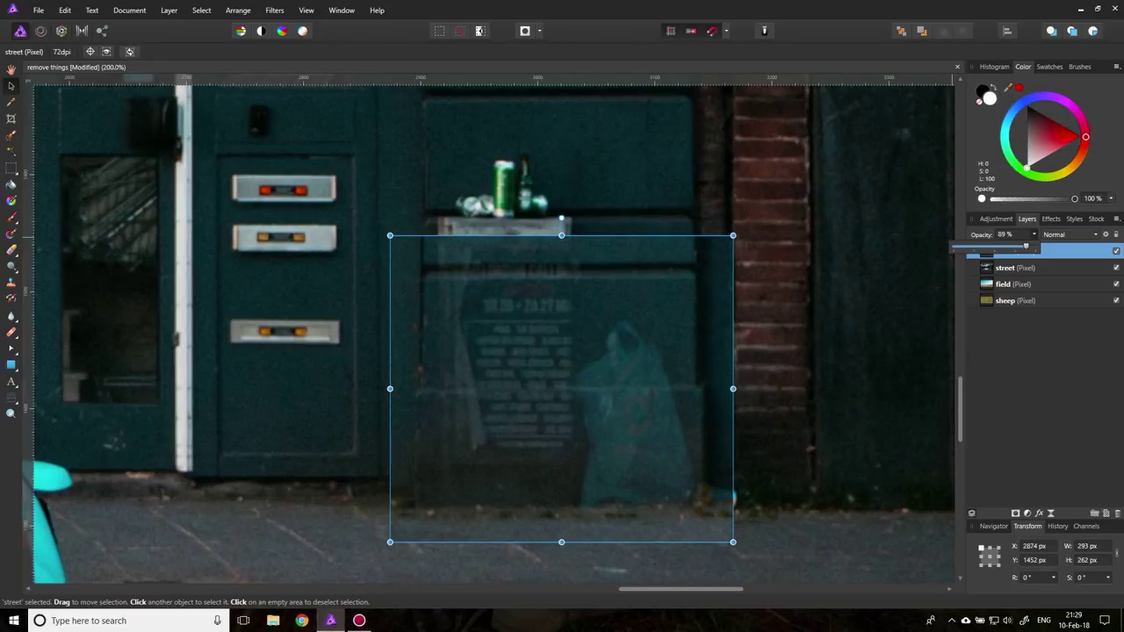
{"action": "mouse_move", "coordinate": [1028, 246]}
{"action": "left_mouse_down"}
{"action": "mouse_move", "coordinate": [1002, 246]}
{"action": "mouse_move", "coordinate": [1024, 247]}
{"action": "left_mouse_up"}
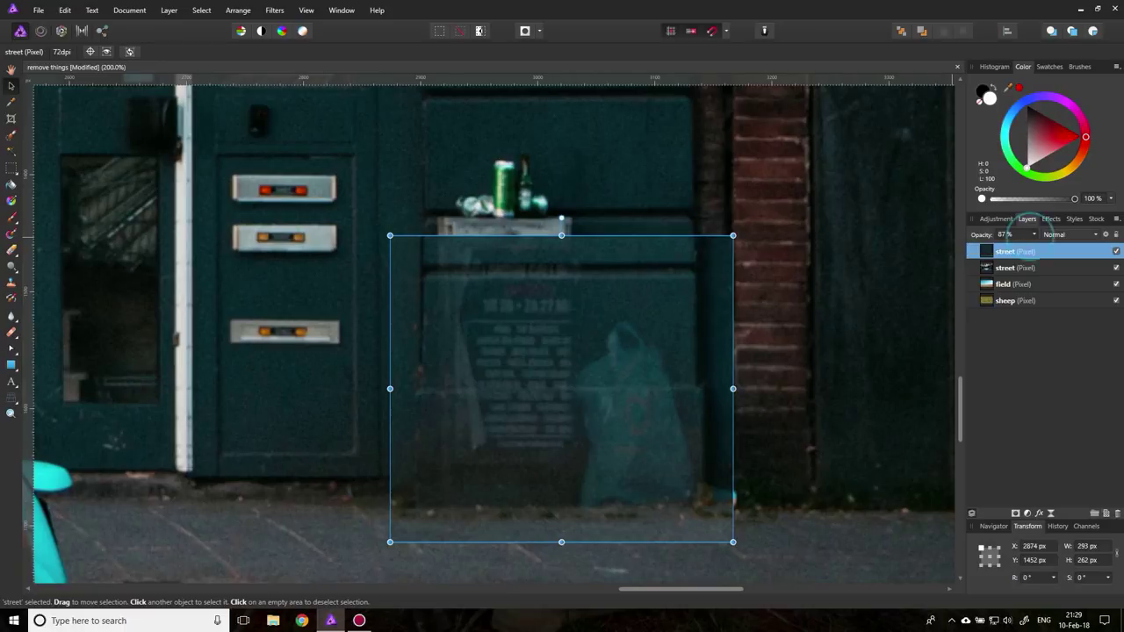
{"action": "left_click_drag", "start_coordinate": [605, 386], "coordinate": [231, 378]}
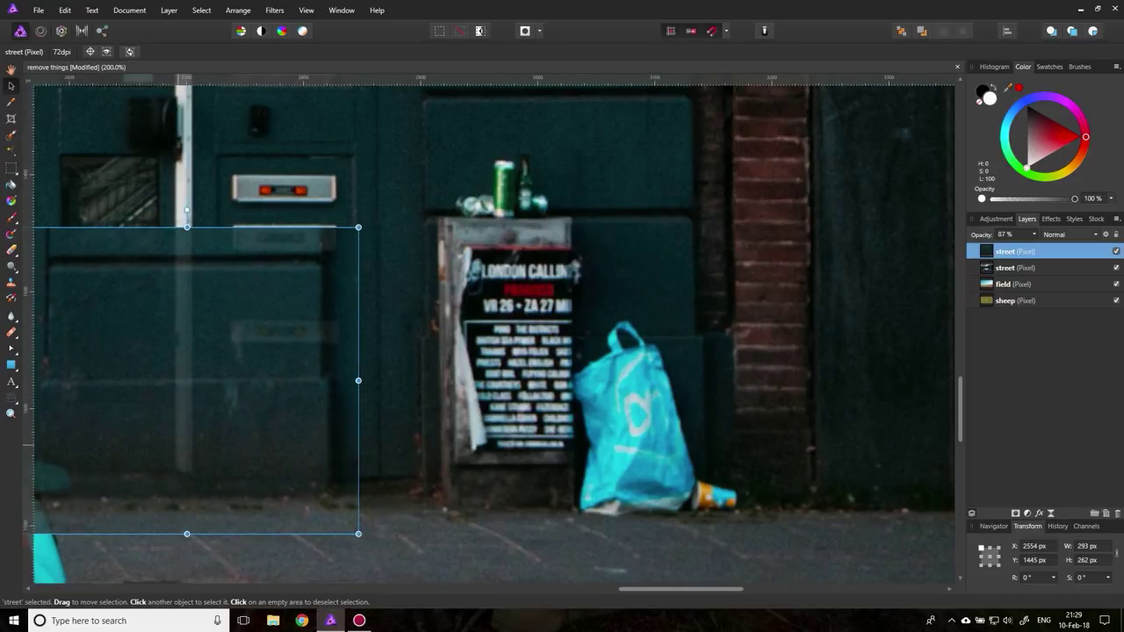
{"action": "left_click_drag", "start_coordinate": [231, 378], "coordinate": [603, 376]}
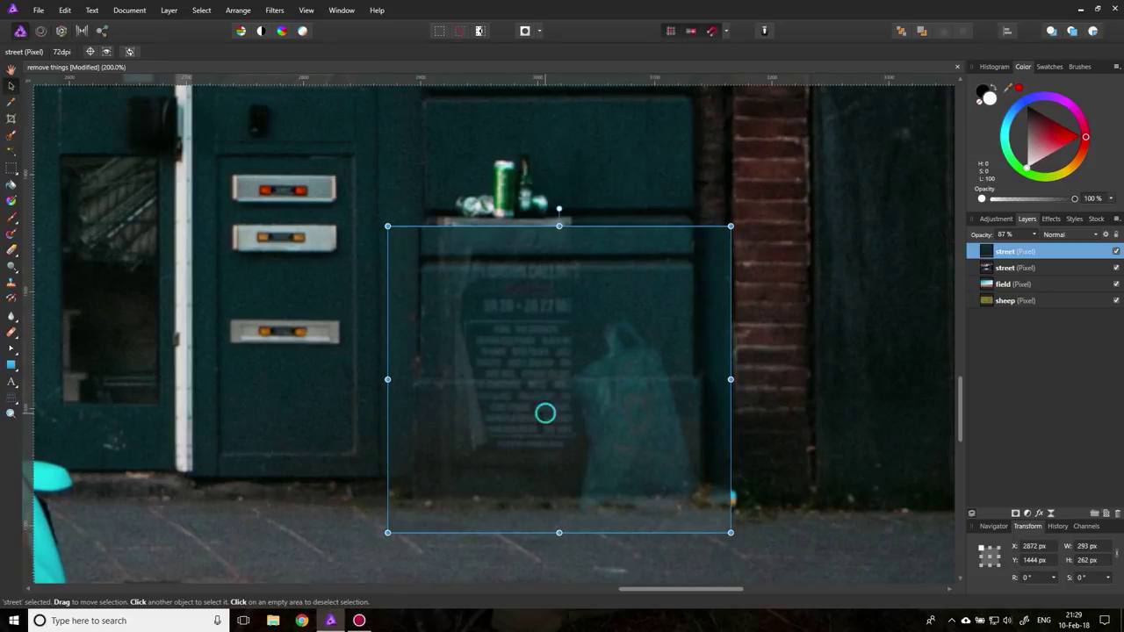
Check the pillar patch's alignment against the wall above and restore its opacity to 100%.
{"action": "scroll", "coordinate": [544, 410], "scroll_direction": "up", "scroll_amount": 3}
{"action": "scroll", "coordinate": [545, 409], "scroll_direction": "up", "scroll_amount": 3}
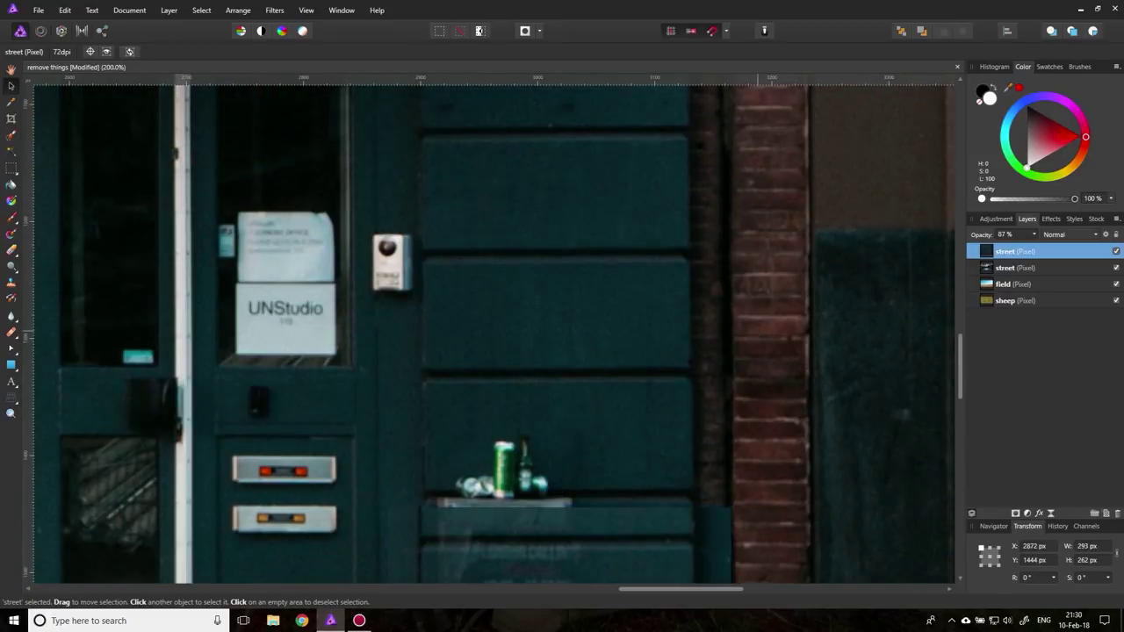
{"action": "scroll", "coordinate": [431, 255], "scroll_direction": "down", "scroll_amount": 3}
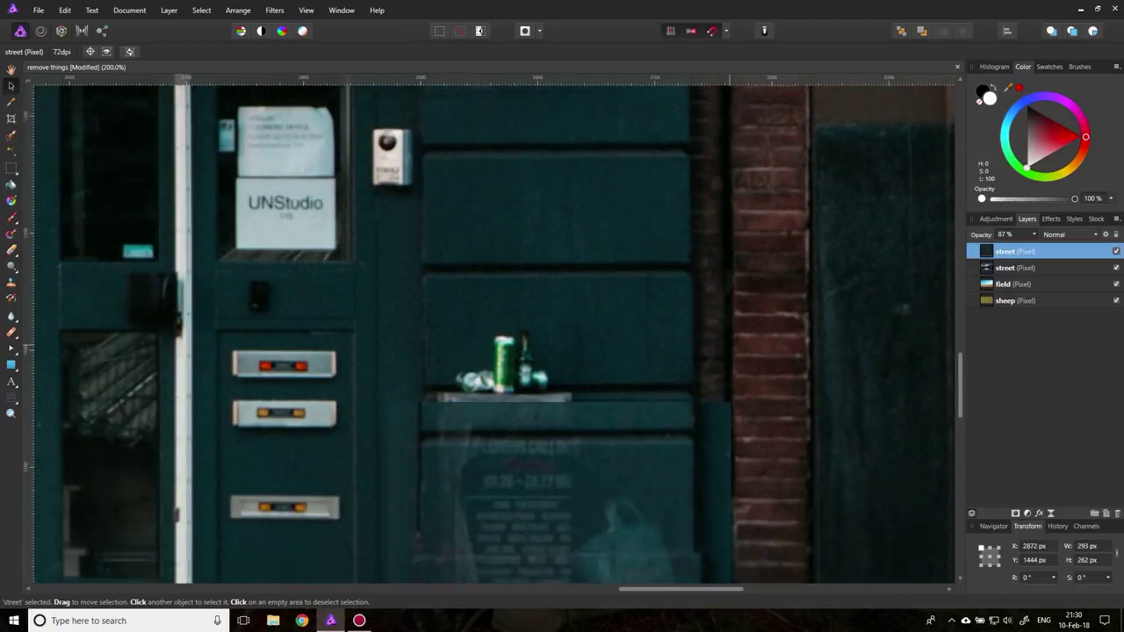
{"action": "scroll", "coordinate": [489, 334], "scroll_direction": "down", "scroll_amount": 2}
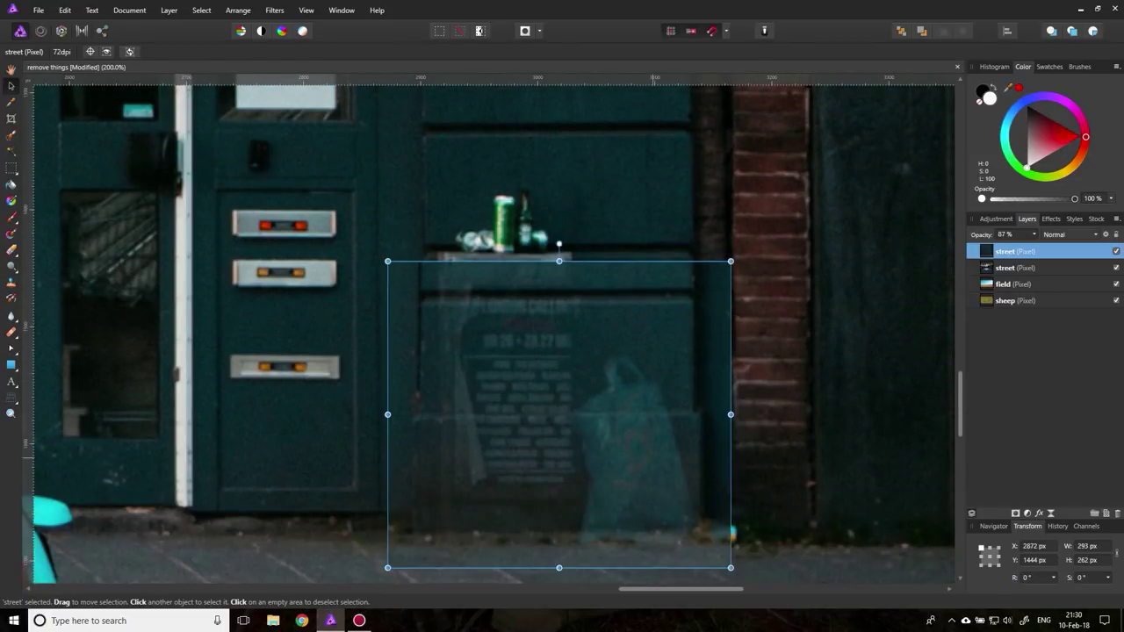
{"action": "left_click", "coordinate": [1034, 235]}
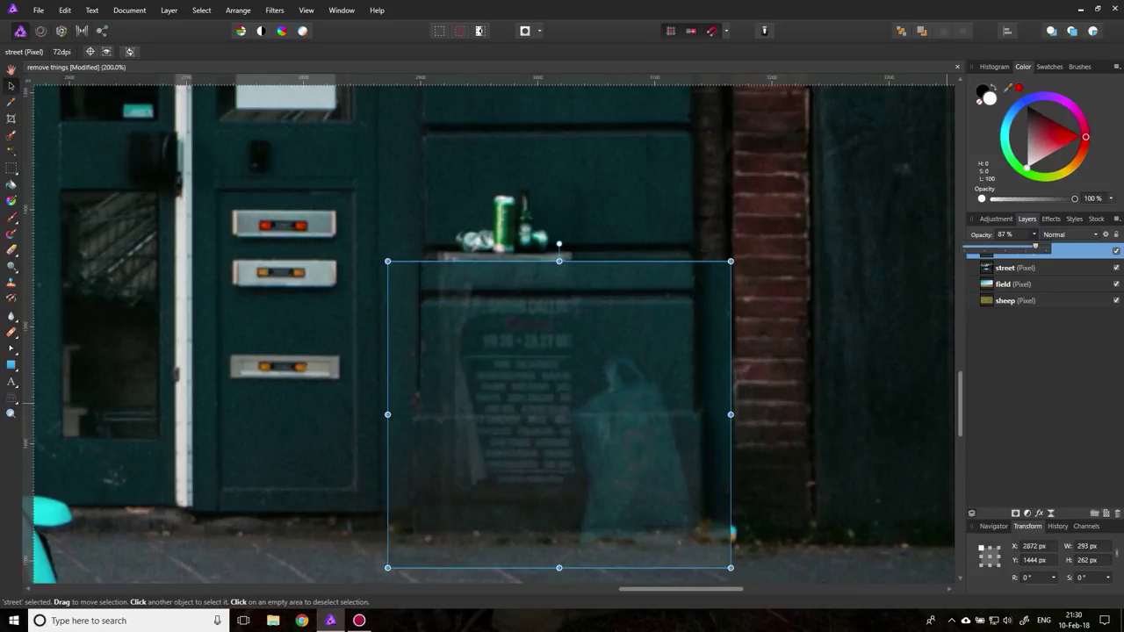
{"action": "left_click_drag", "start_coordinate": [1033, 247], "coordinate": [1045, 247]}
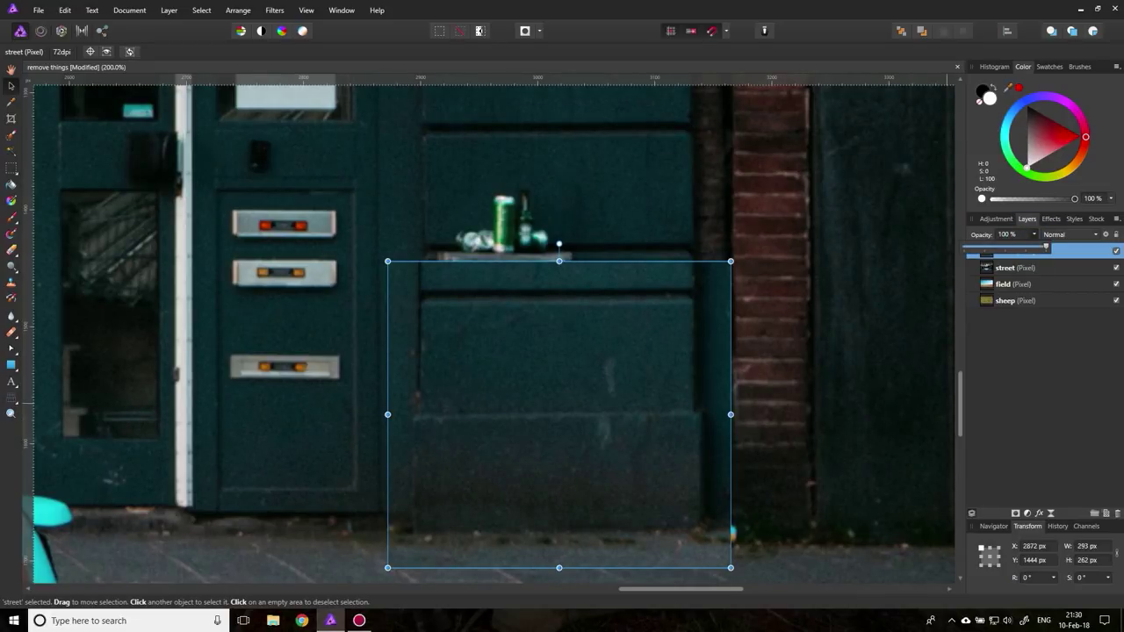
On the original street layer, select the clean wall panel above the cans, about 244 × 131 px, and duplicate it to a new layer.
{"action": "left_click", "coordinate": [1010, 268]}
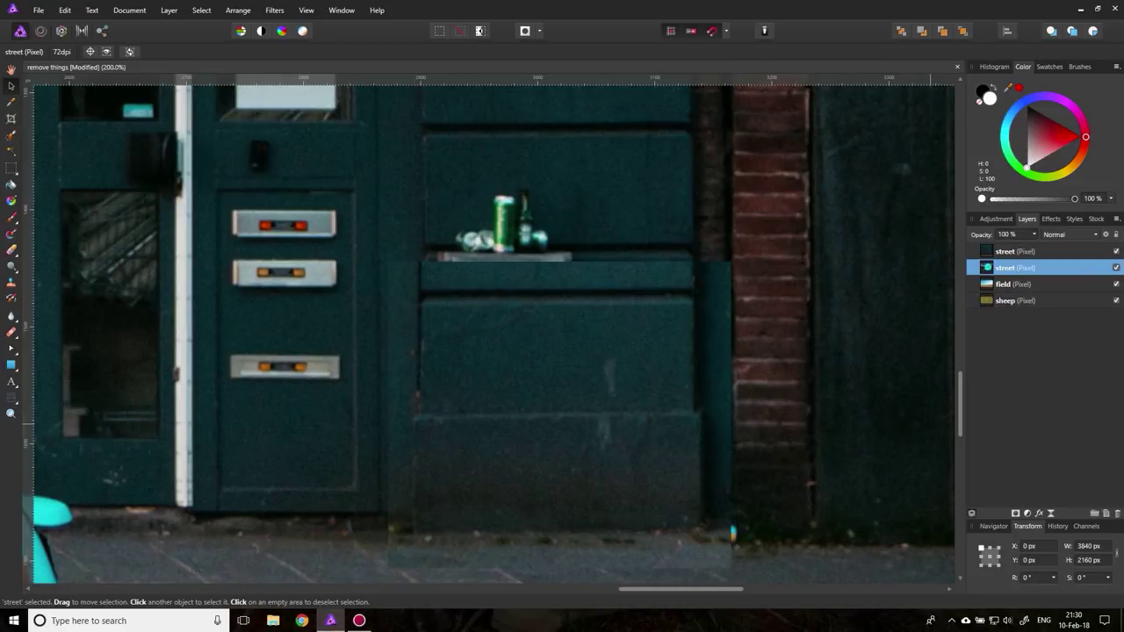
{"action": "scroll", "coordinate": [489, 329], "scroll_direction": "up", "scroll_amount": 3}
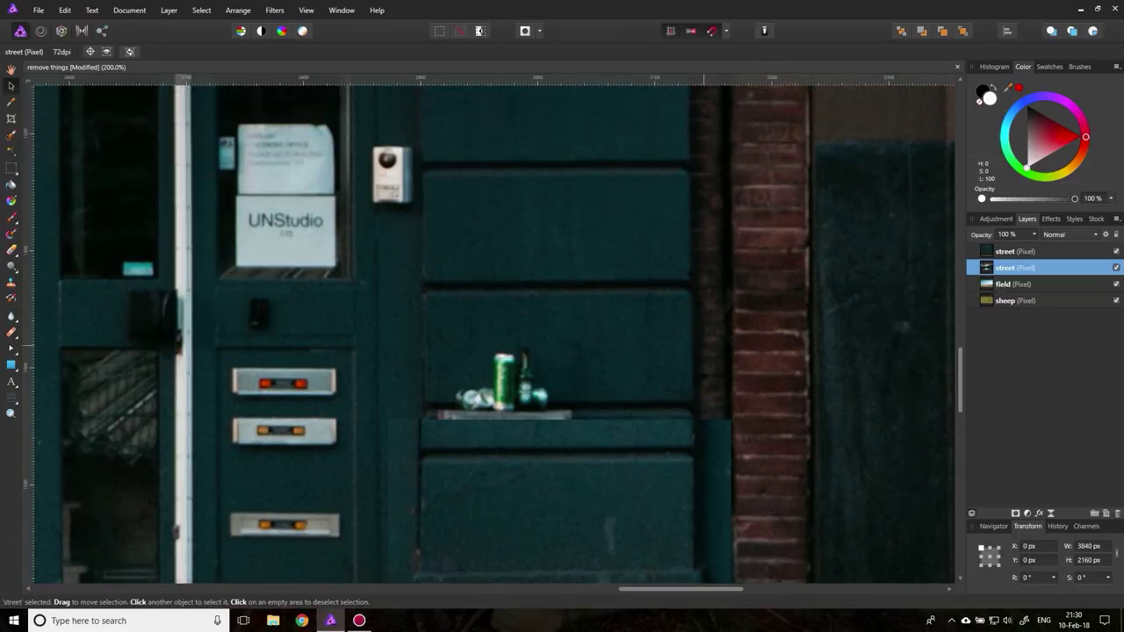
{"action": "scroll", "coordinate": [489, 330], "scroll_direction": "up", "scroll_amount": 1}
{"action": "key", "text": "m"}
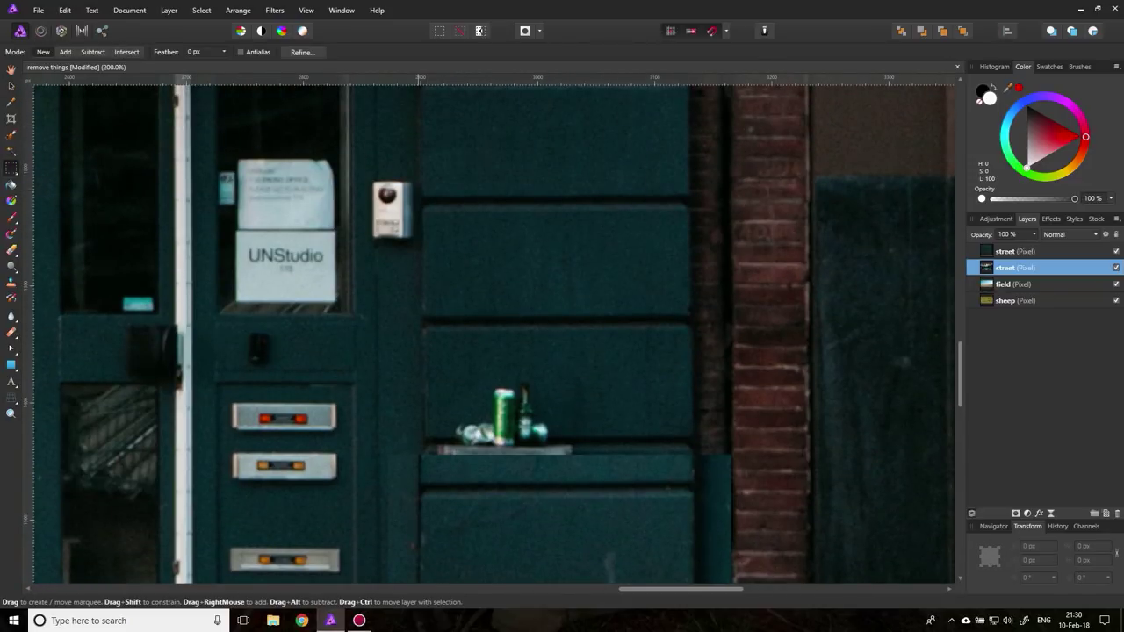
{"action": "left_click_drag", "start_coordinate": [419, 189], "coordinate": [706, 342]}
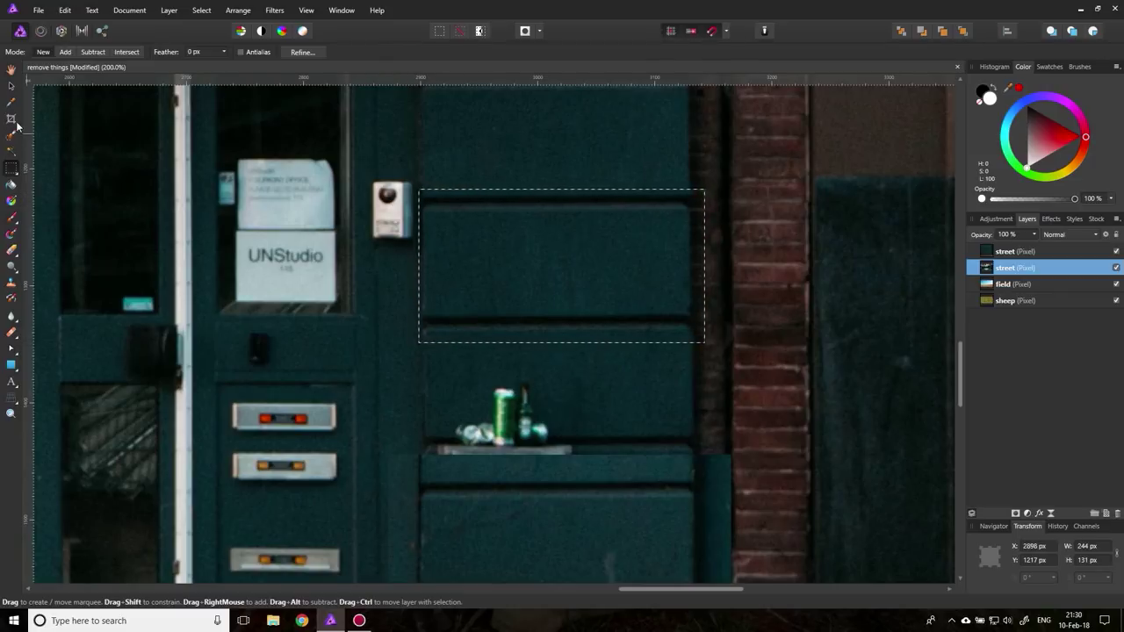
{"action": "key", "text": "ctrl+j"}
Move the copied wall panel down over the cans and the patch's upper edge, and bring its layer to the top of the stack.
{"action": "left_click", "coordinate": [11, 85]}
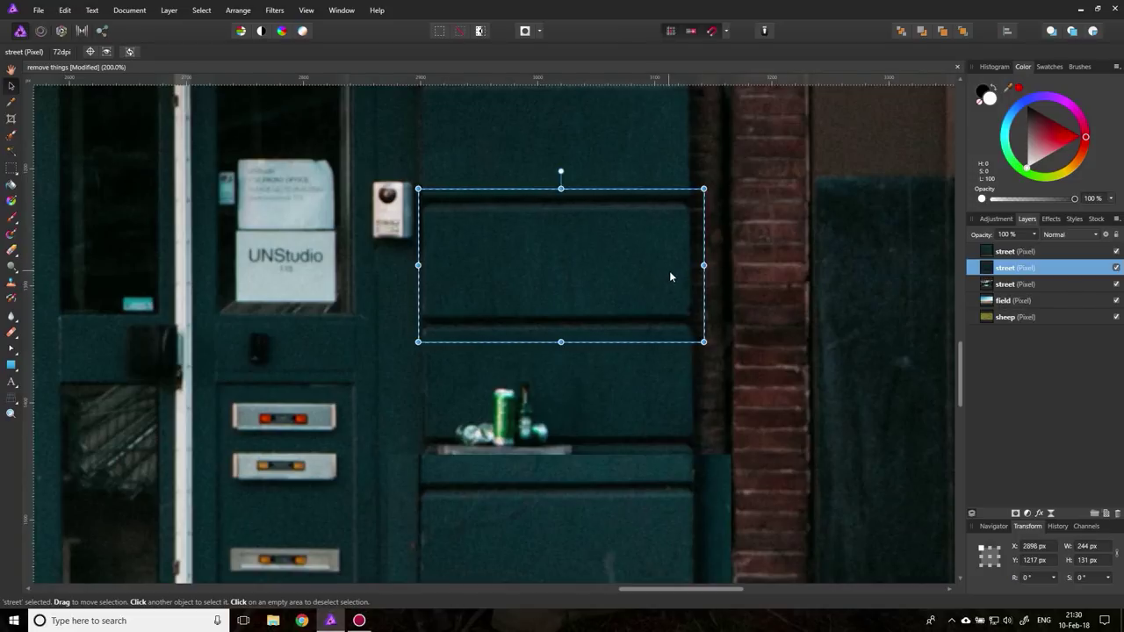
{"action": "left_click_drag", "start_coordinate": [562, 263], "coordinate": [559, 557]}
{"action": "scroll", "coordinate": [749, 328], "scroll_direction": "down", "scroll_amount": 3}
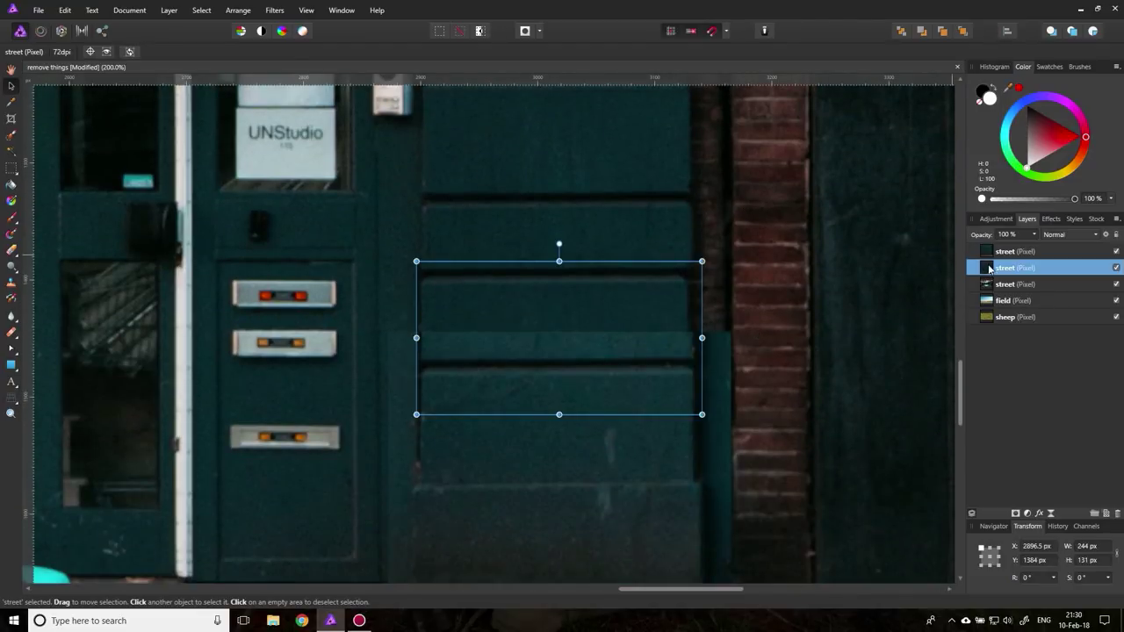
{"action": "left_click", "coordinate": [1001, 251]}
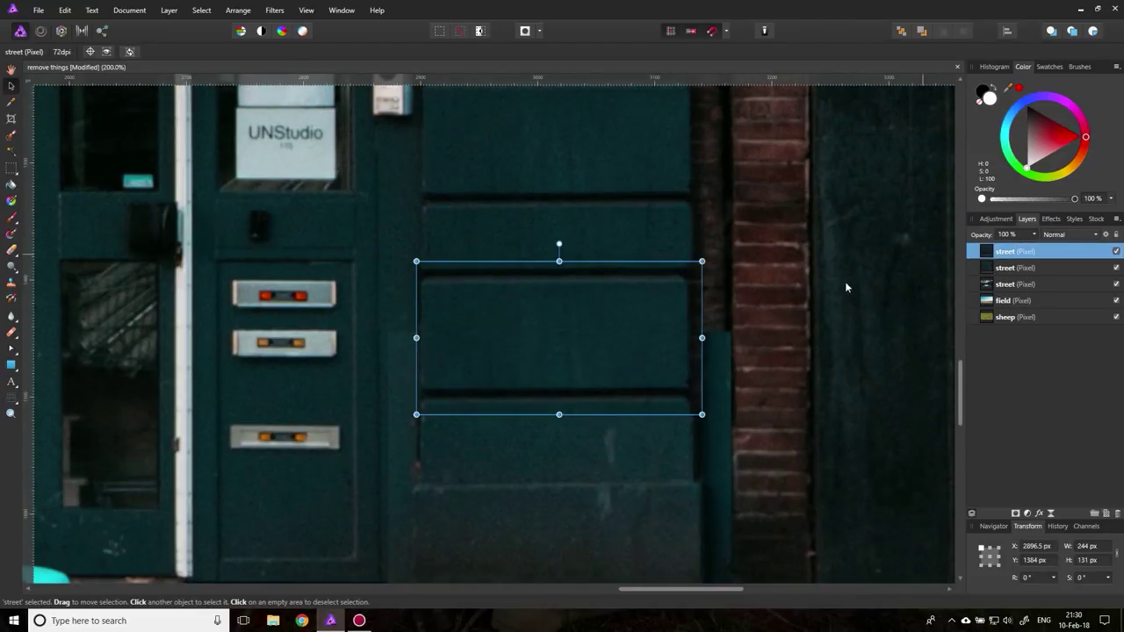
{"action": "scroll", "coordinate": [810, 346], "scroll_direction": "down", "scroll_amount": 1}
{"action": "scroll", "coordinate": [808, 326], "scroll_direction": "up", "scroll_amount": 2}
{"action": "scroll", "coordinate": [808, 326], "scroll_direction": "down", "scroll_amount": 3}
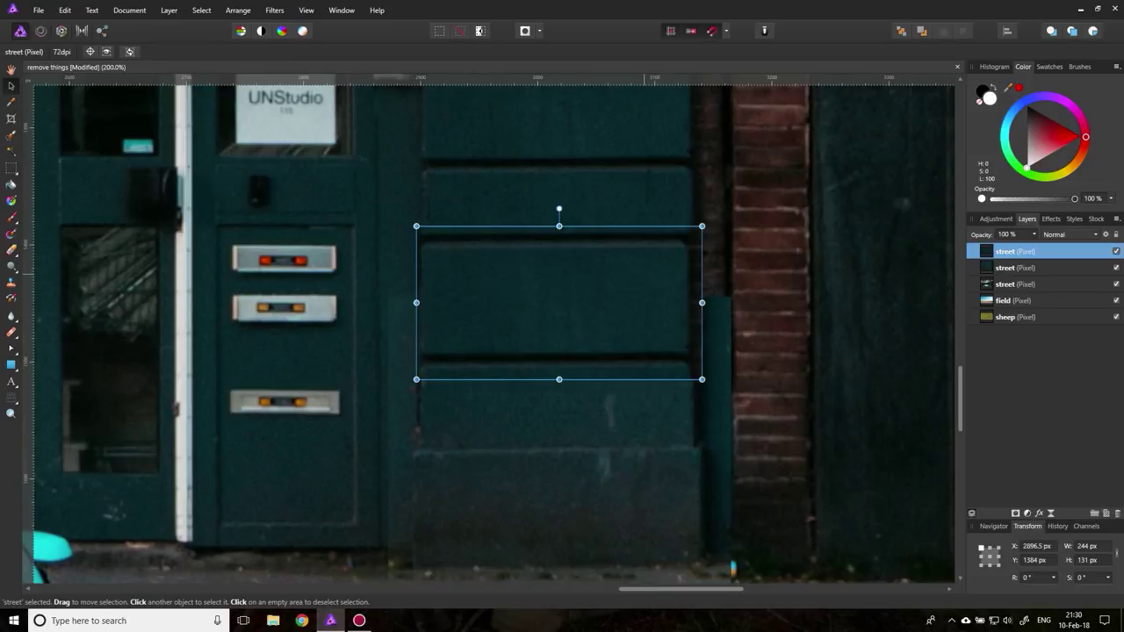
Align the copied wall panel with the wall grooves at about X 2900.5 px, Y 1425 px using 80% opacity, and restore full opacity.
{"action": "left_click", "coordinate": [1034, 235]}
{"action": "left_click_drag", "start_coordinate": [1037, 246], "coordinate": [1019, 246]}
{"action": "left_click_drag", "start_coordinate": [639, 267], "coordinate": [643, 317]}
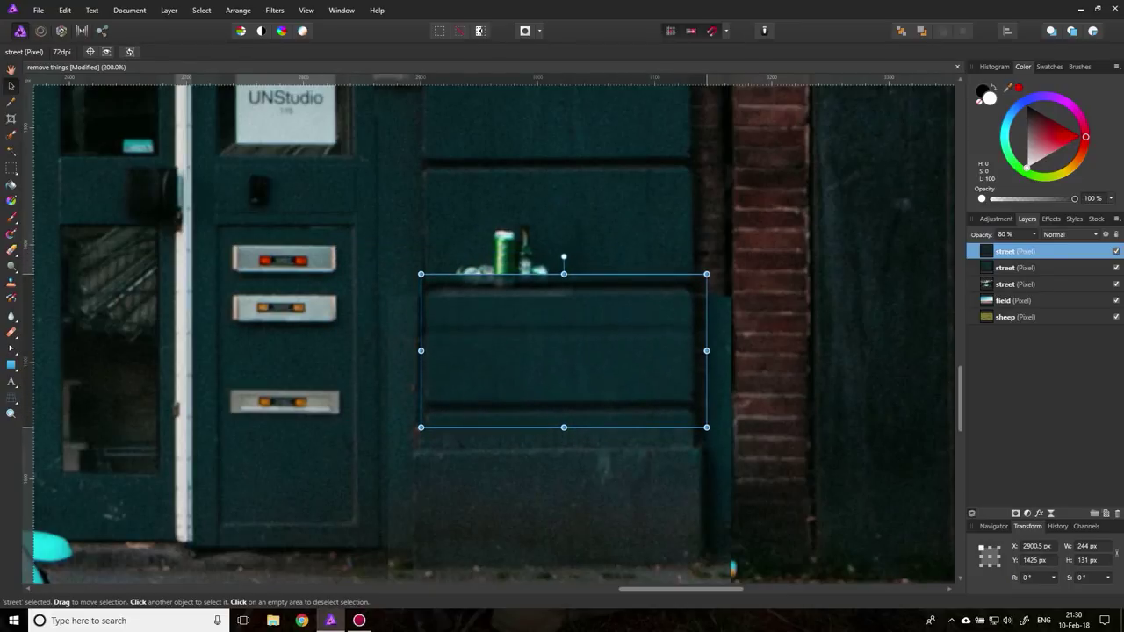
{"action": "left_click", "coordinate": [1034, 234]}
{"action": "left_click_drag", "start_coordinate": [1039, 246], "coordinate": [1053, 246]}
Select the full street photo layer and nudge it horizontally to X -1 px under the patches.
{"action": "left_click", "coordinate": [817, 283]}
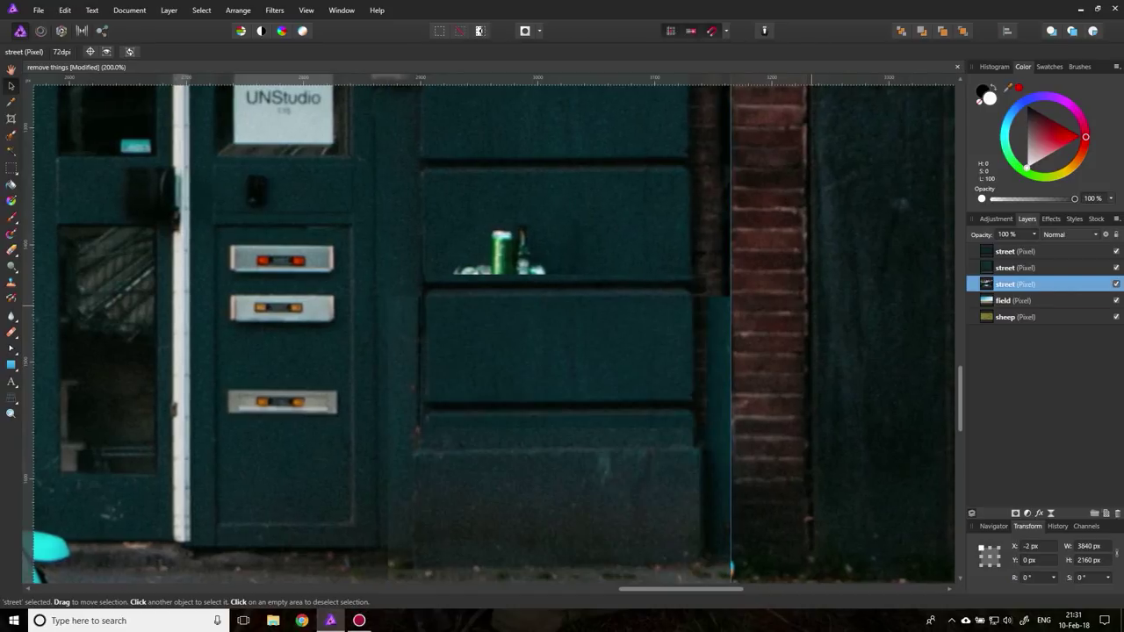
{"action": "key", "text": "Left"}
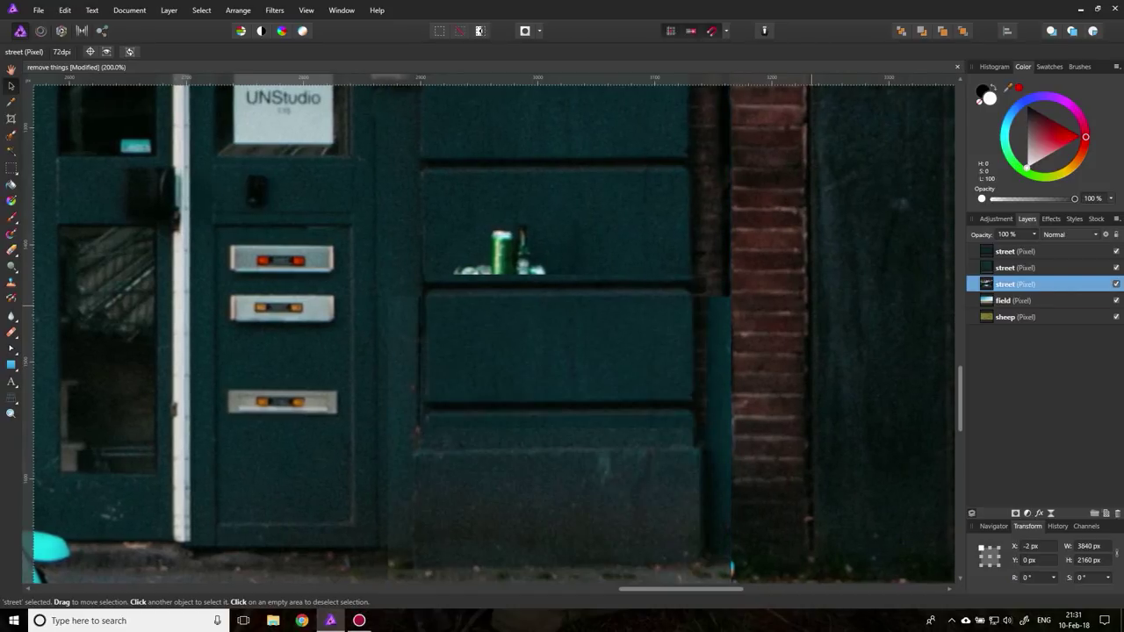
{"action": "key", "text": "Right"}
{"action": "key", "text": "Right"}
{"action": "key", "text": "Left"}
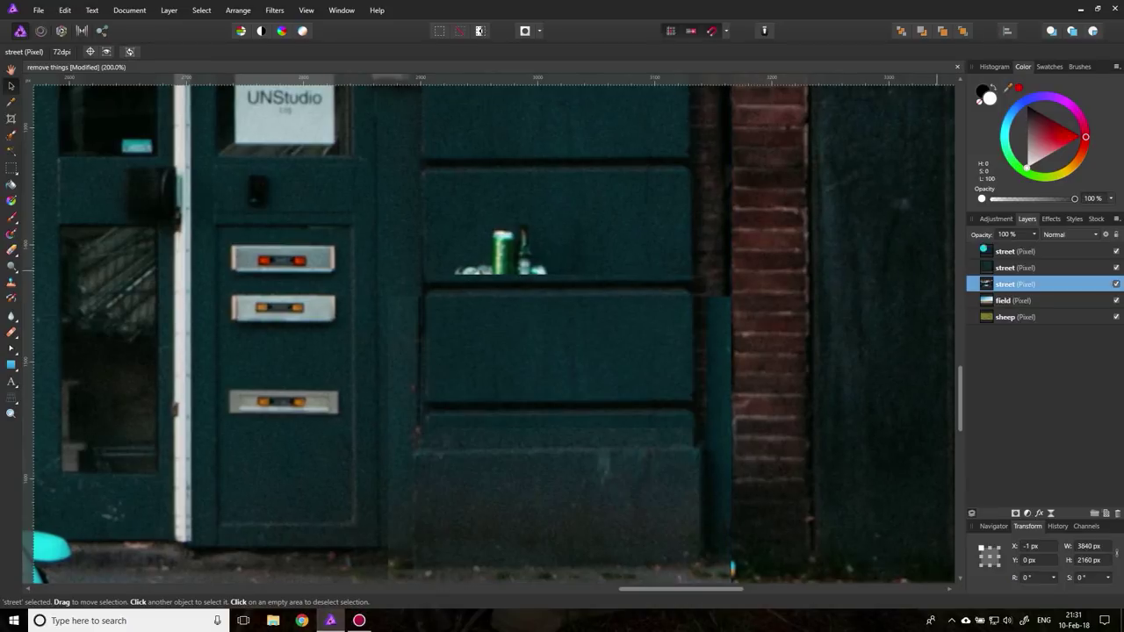
Select the larger lower wall patch layer and toggle the street layers' visibility to check what each one covers.
{"action": "left_click", "coordinate": [1014, 252]}
{"action": "left_click", "coordinate": [1014, 267]}
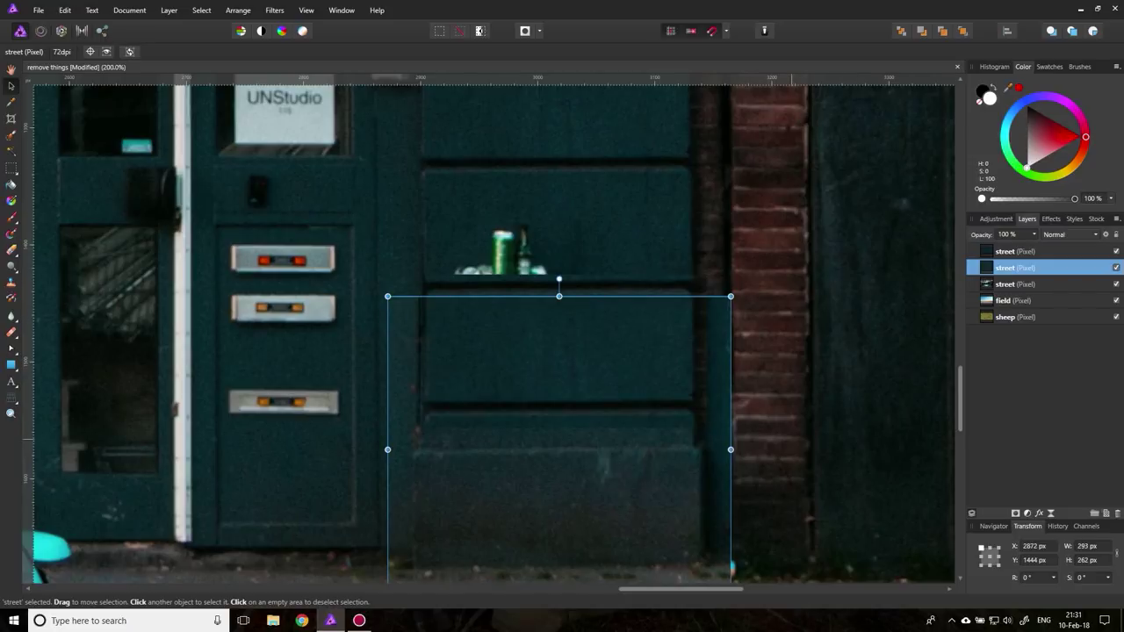
{"action": "scroll", "coordinate": [492, 333], "scroll_direction": "up", "scroll_amount": 3}
{"action": "scroll", "coordinate": [492, 333], "scroll_direction": "down", "scroll_amount": 4}
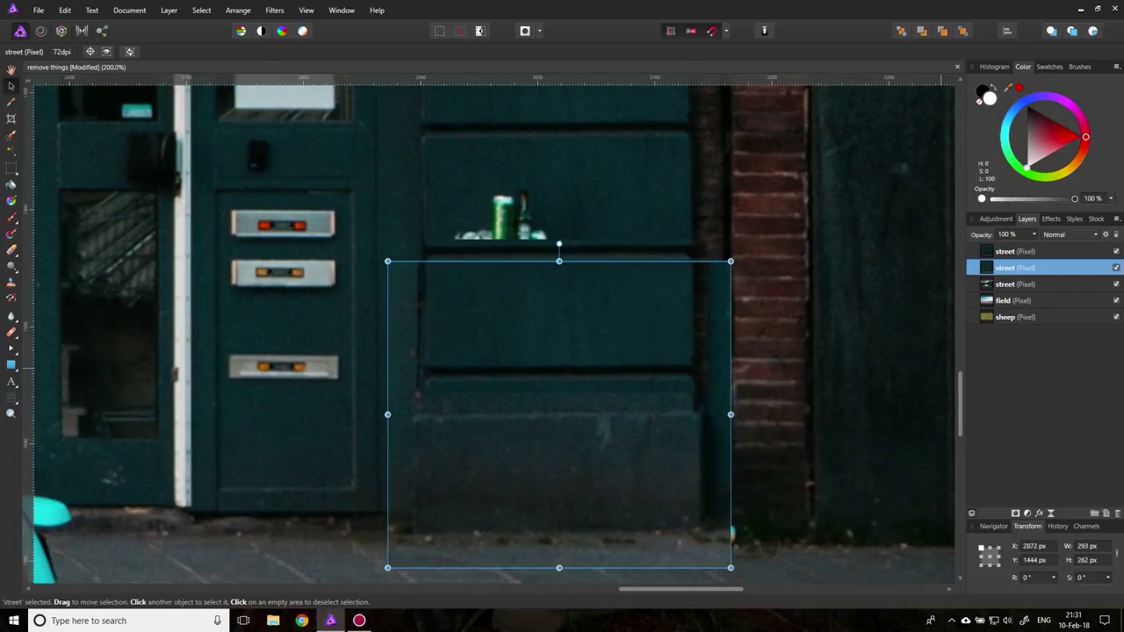
{"action": "left_click", "coordinate": [1117, 268]}
{"action": "left_click", "coordinate": [1116, 251]}
{"action": "left_click", "coordinate": [1117, 251]}
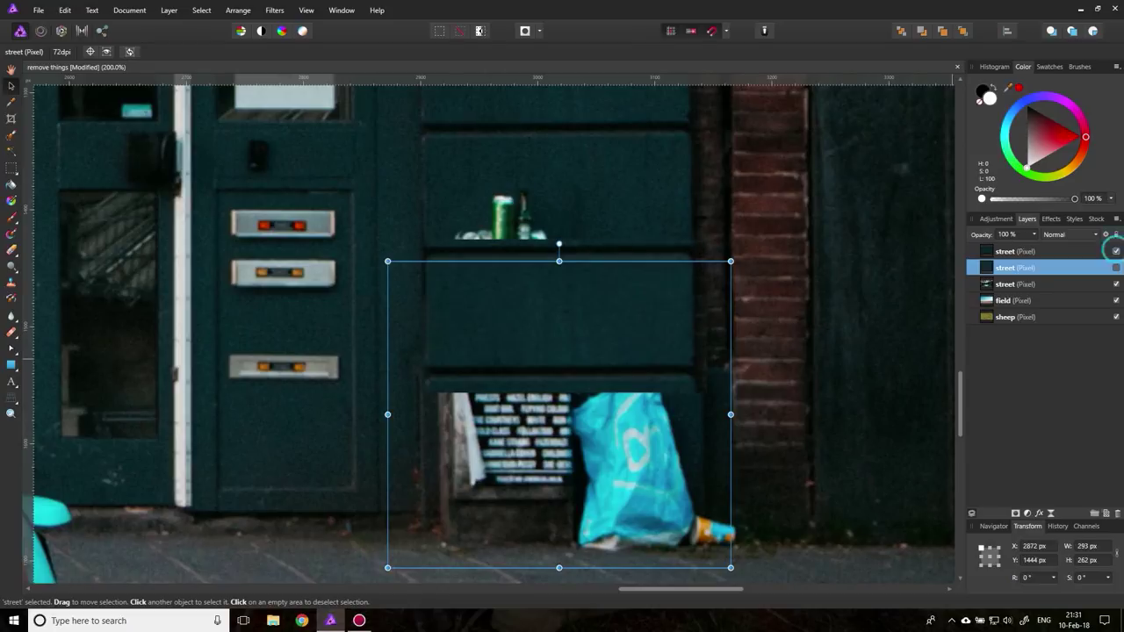
{"action": "left_click", "coordinate": [1116, 284]}
{"action": "left_click", "coordinate": [1116, 284]}
{"action": "left_click", "coordinate": [1117, 267]}
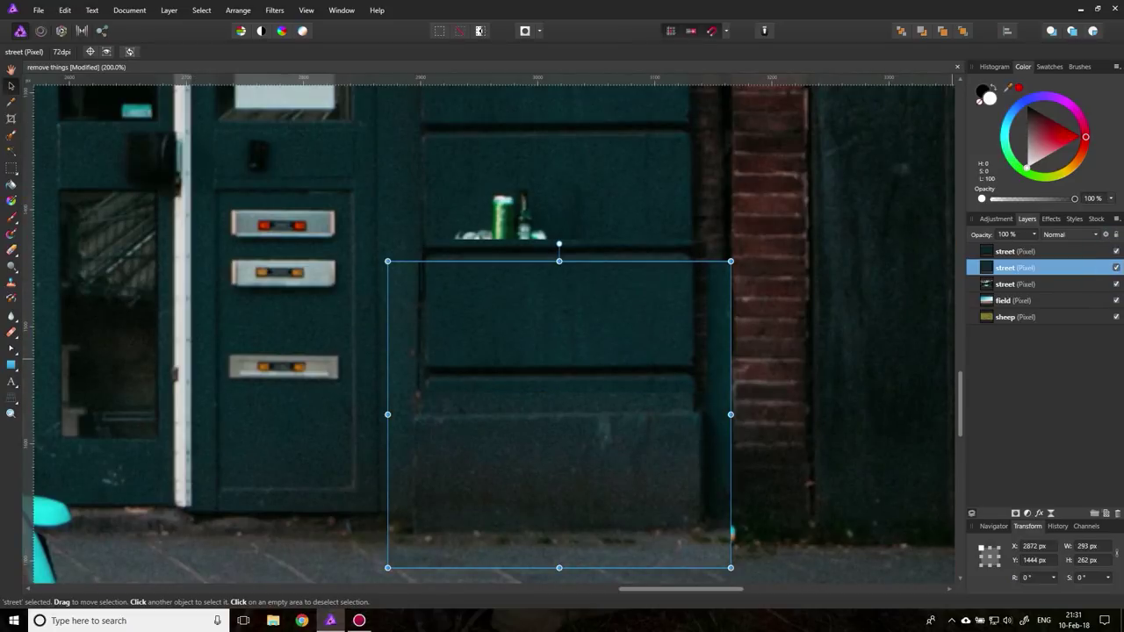
Compare the poster board and bag area with and without the lower and upper wall patches, leaving both patches shown.
{"action": "left_click", "coordinate": [1117, 268]}
{"action": "left_click", "coordinate": [1117, 268]}
{"action": "left_click", "coordinate": [1117, 268]}
{"action": "left_click", "coordinate": [1116, 268]}
{"action": "left_click", "coordinate": [1116, 267]}
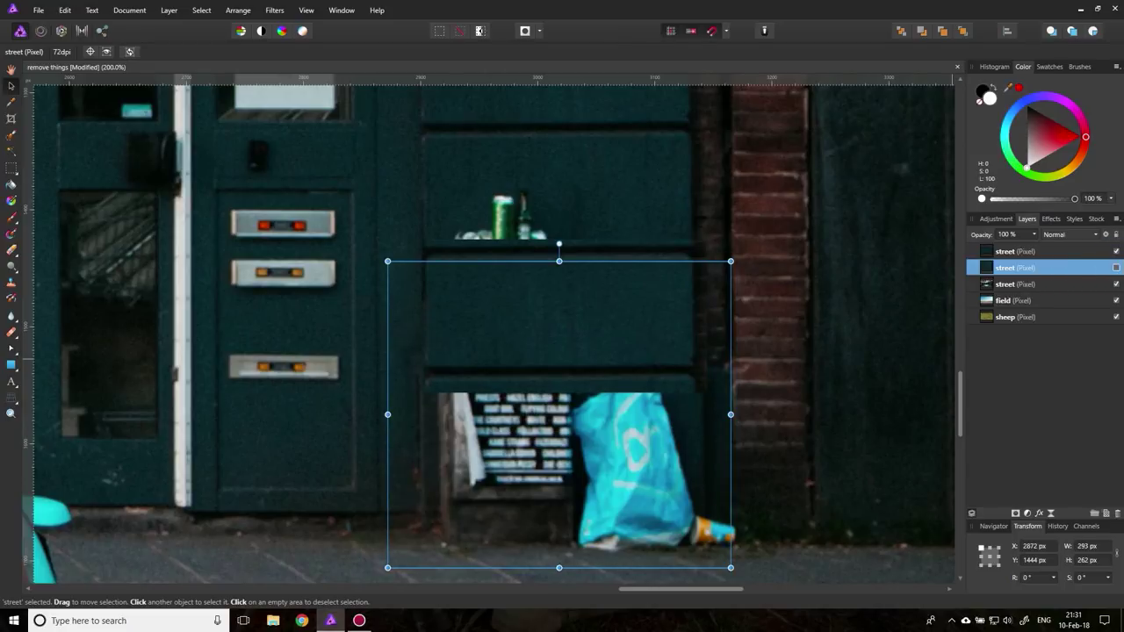
{"action": "left_click", "coordinate": [1116, 268]}
{"action": "left_click", "coordinate": [1116, 251]}
{"action": "left_click", "coordinate": [1117, 251]}
{"action": "left_click", "coordinate": [1117, 251]}
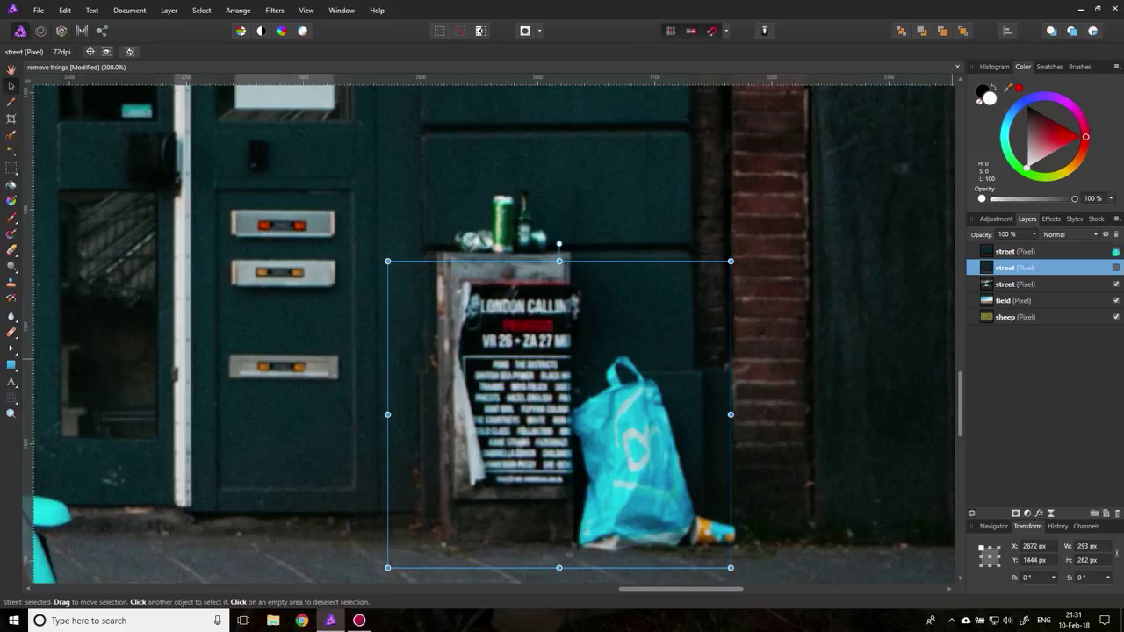
{"action": "left_click", "coordinate": [1116, 251]}
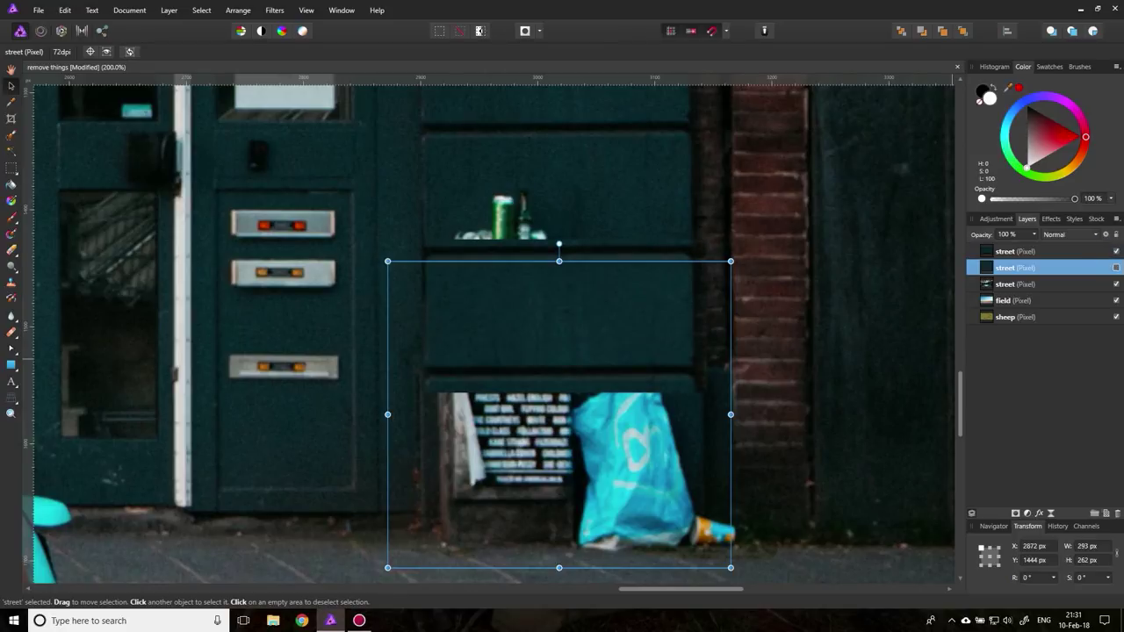
{"action": "left_click", "coordinate": [1117, 267]}
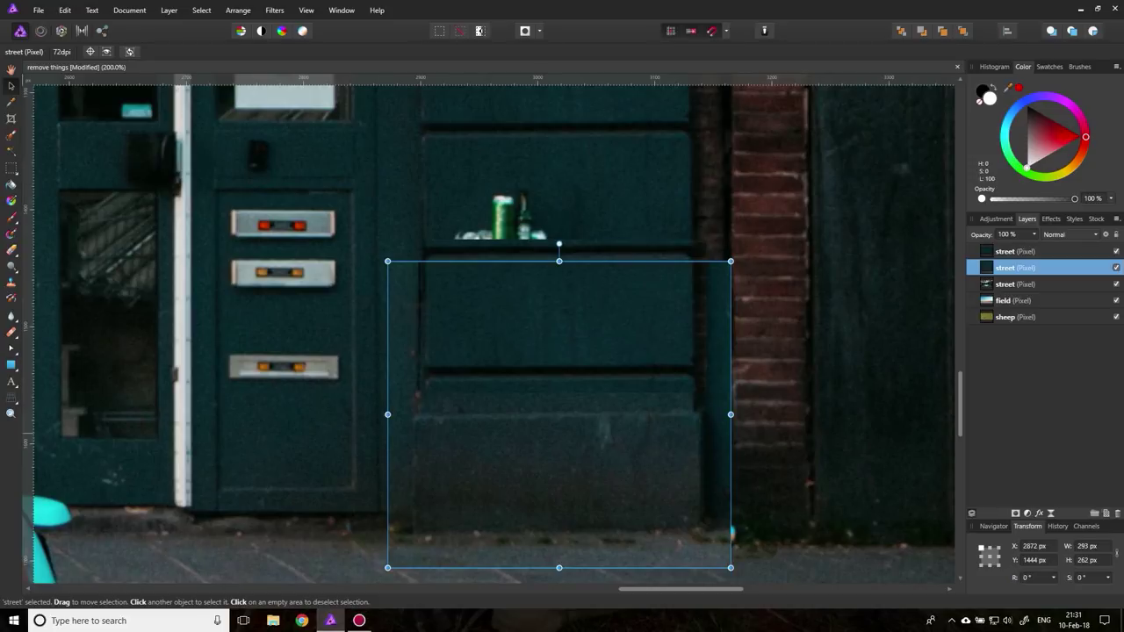
Set up the Erase Brush with 42 px width, 20% hardness and 55% opacity for blending the lower wall patch.
{"action": "key", "text": "z"}
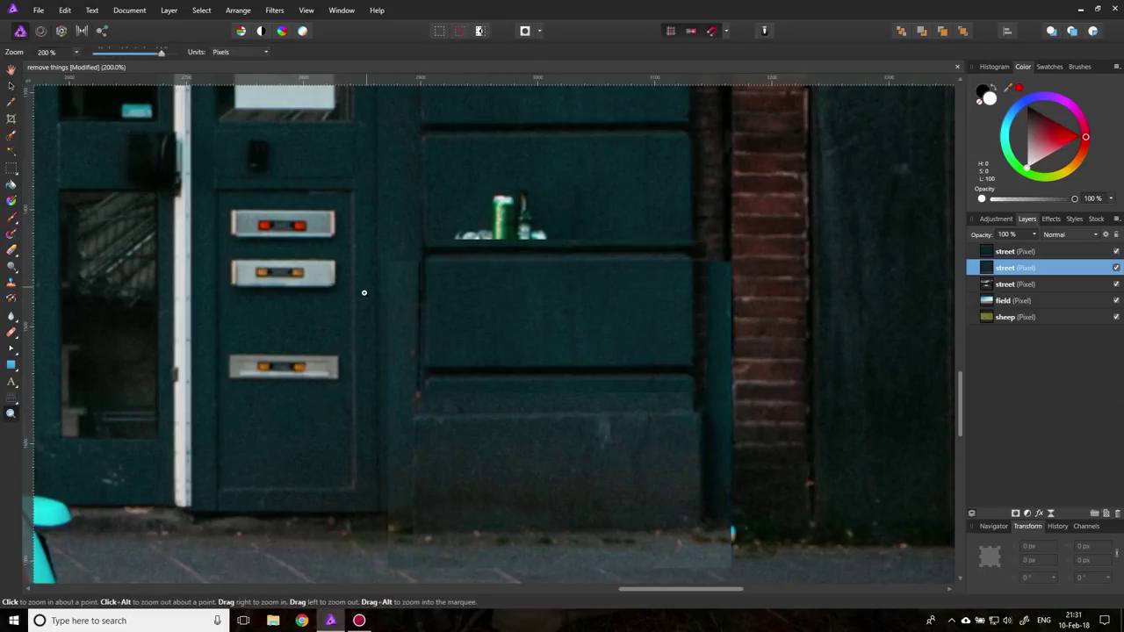
{"action": "scroll", "coordinate": [302, 285], "scroll_direction": "up", "scroll_amount": 3}
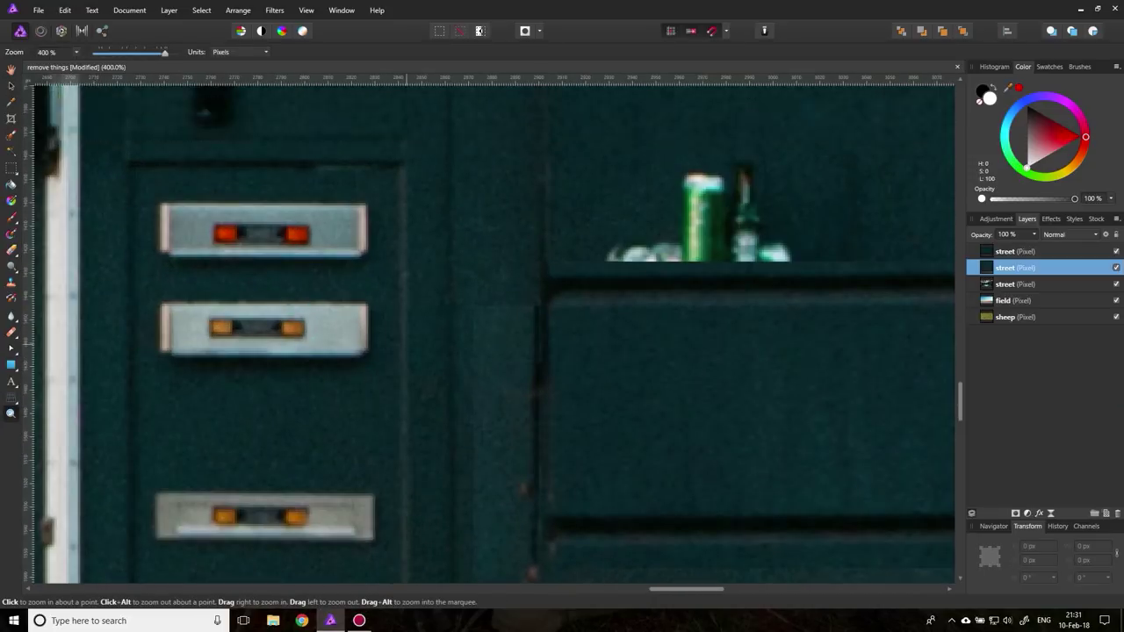
{"action": "scroll", "coordinate": [492, 330], "scroll_direction": "down", "scroll_amount": 2}
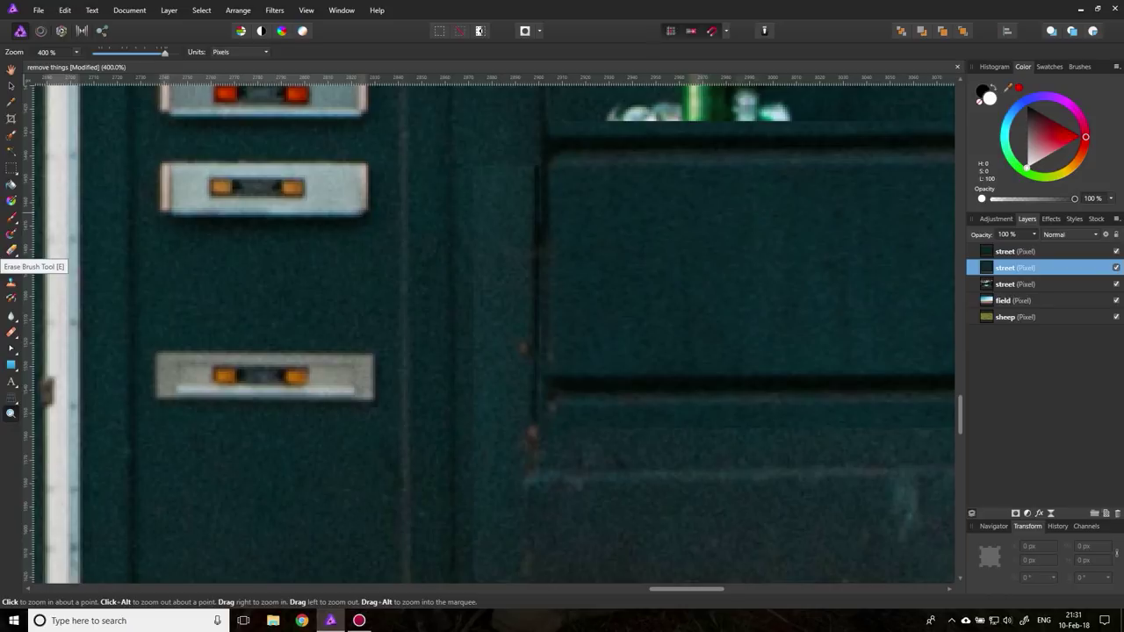
{"action": "left_click", "coordinate": [10, 252]}
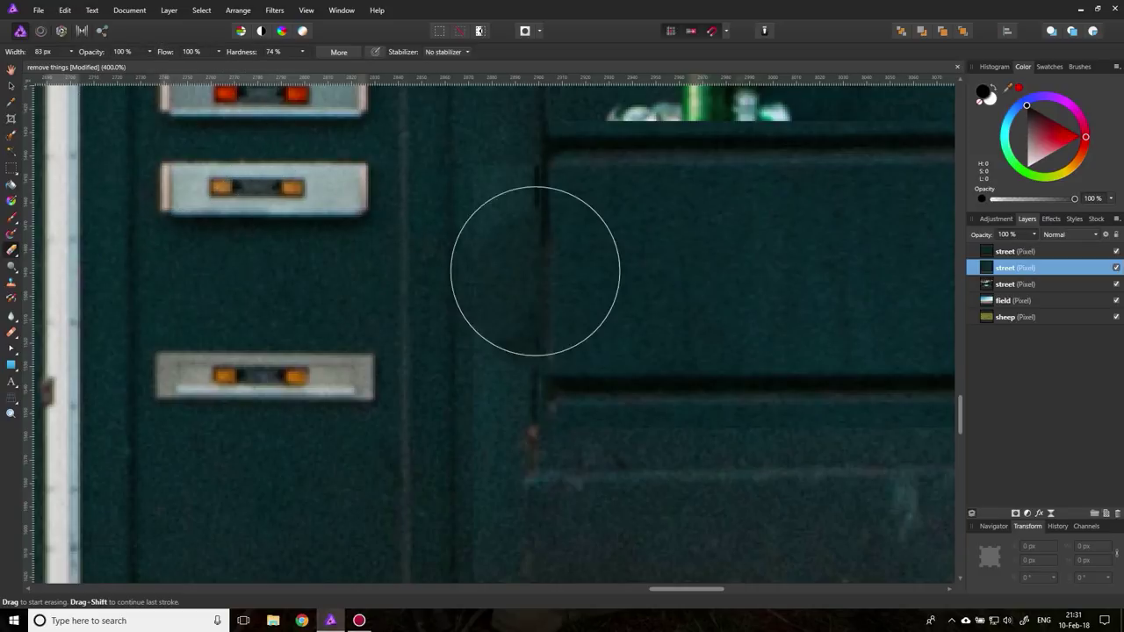
{"action": "left_click", "coordinate": [71, 52]}
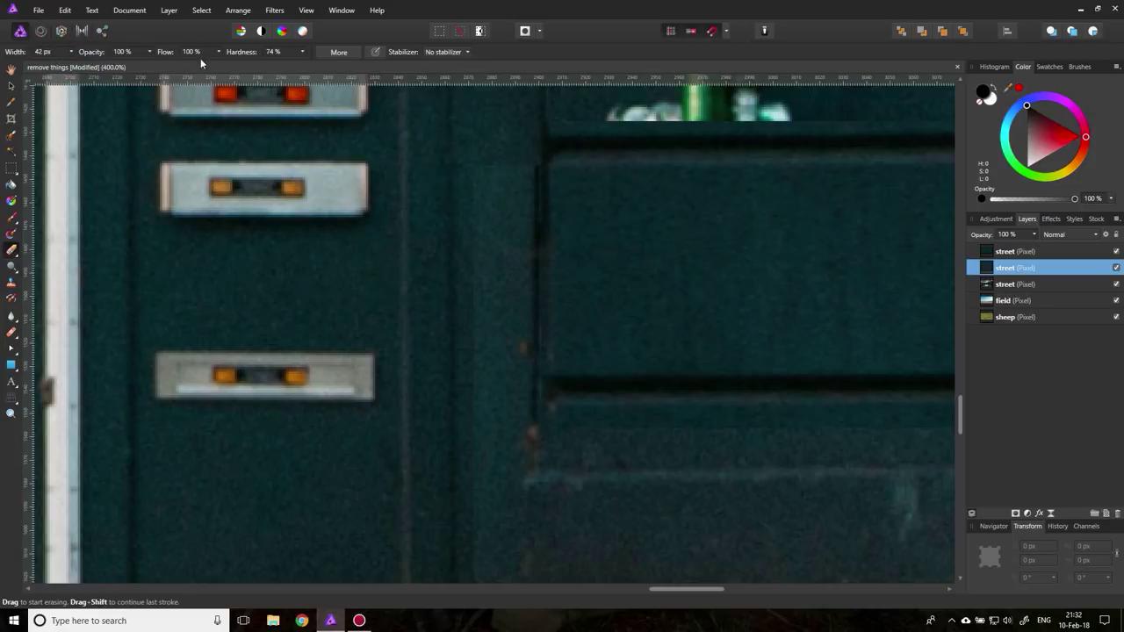
{"action": "left_click", "coordinate": [302, 52]}
{"action": "left_click", "coordinate": [149, 52]}
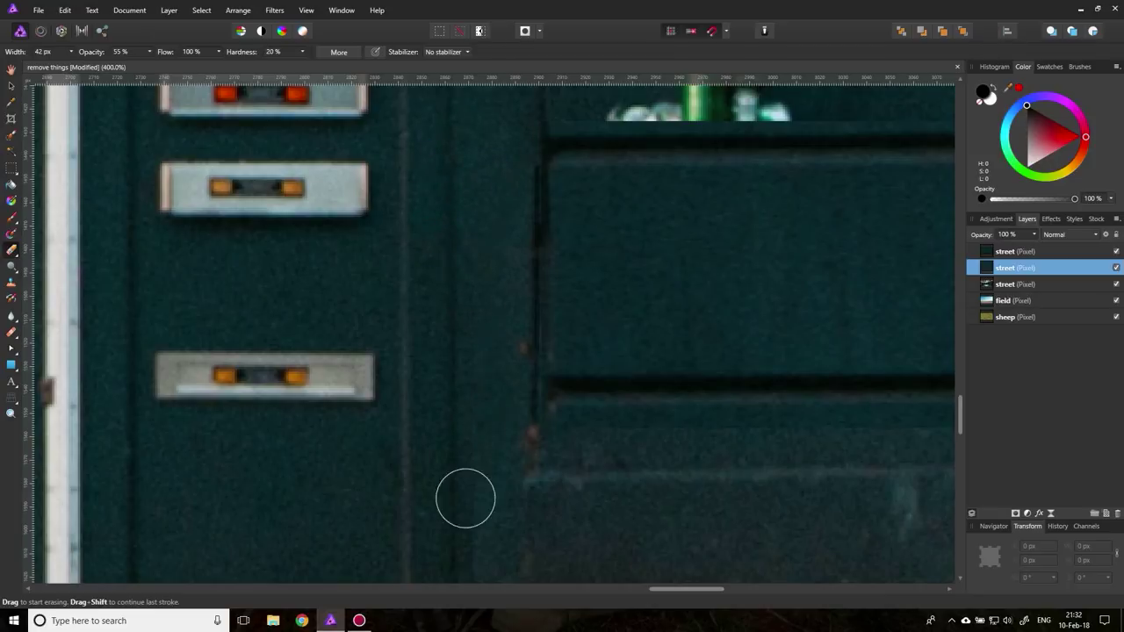
Erase the hard edges of the lower wall patch along the door frame, the pavement and the brick column.
{"action": "scroll", "coordinate": [491, 431], "scroll_direction": "down", "scroll_amount": 3}
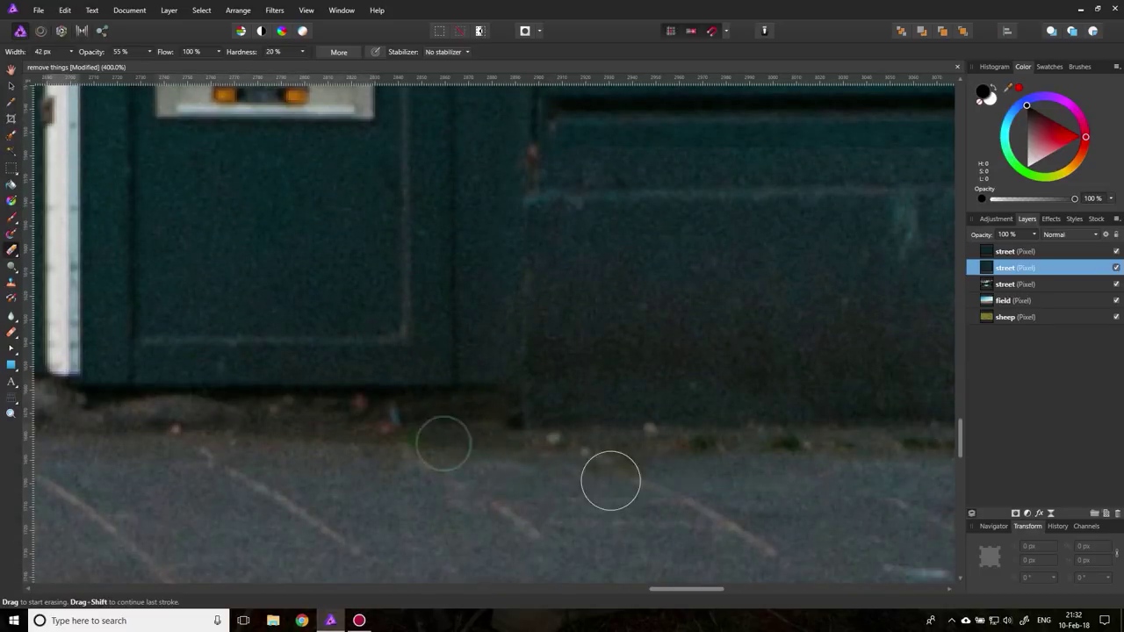
{"action": "scroll", "coordinate": [713, 582], "scroll_direction": "right", "scroll_amount": 3}
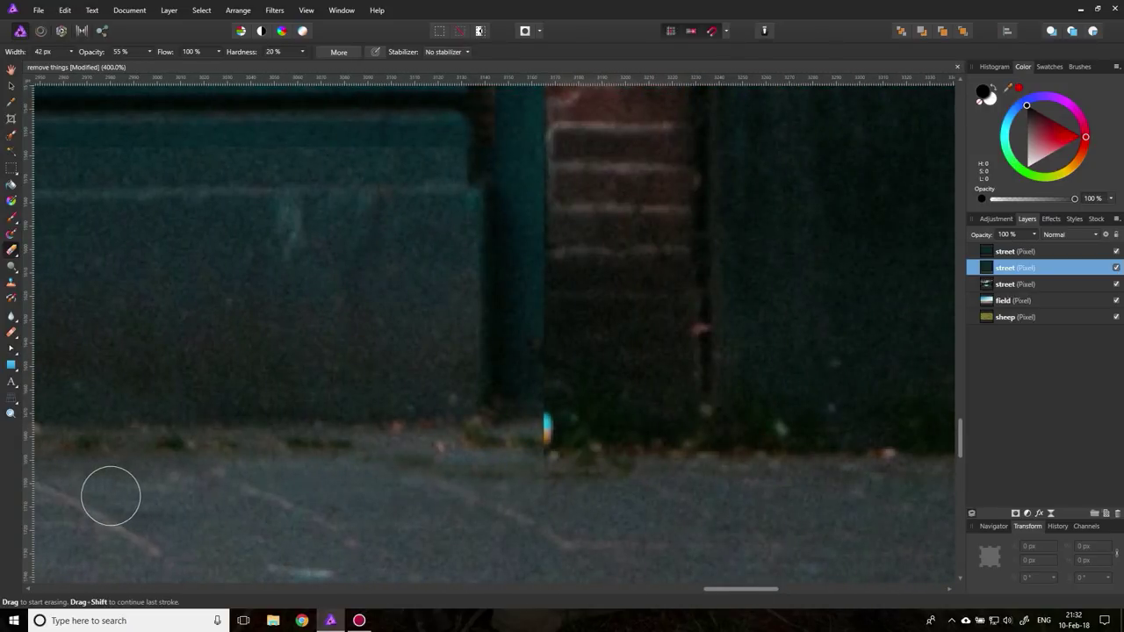
{"action": "mouse_move", "coordinate": [540, 439]}
{"action": "left_mouse_down"}
{"action": "mouse_move", "coordinate": [560, 441]}
{"action": "mouse_move", "coordinate": [572, 351]}
{"action": "left_mouse_up"}
{"action": "scroll", "coordinate": [590, 454], "scroll_direction": "up", "scroll_amount": 3}
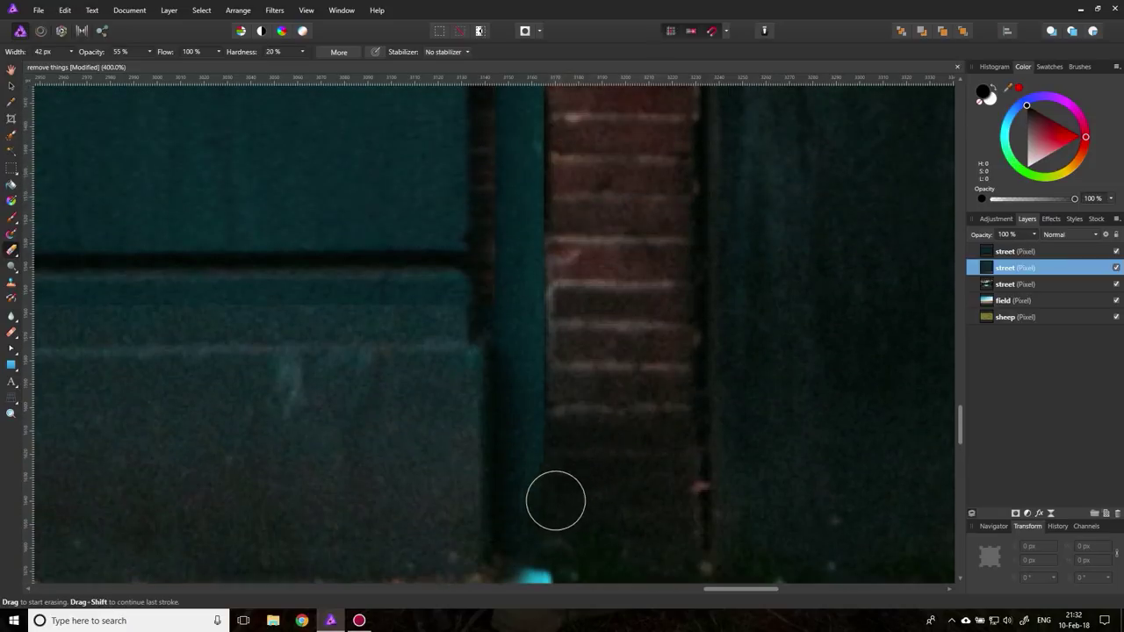
{"action": "scroll", "coordinate": [555, 381], "scroll_direction": "up", "scroll_amount": 5}
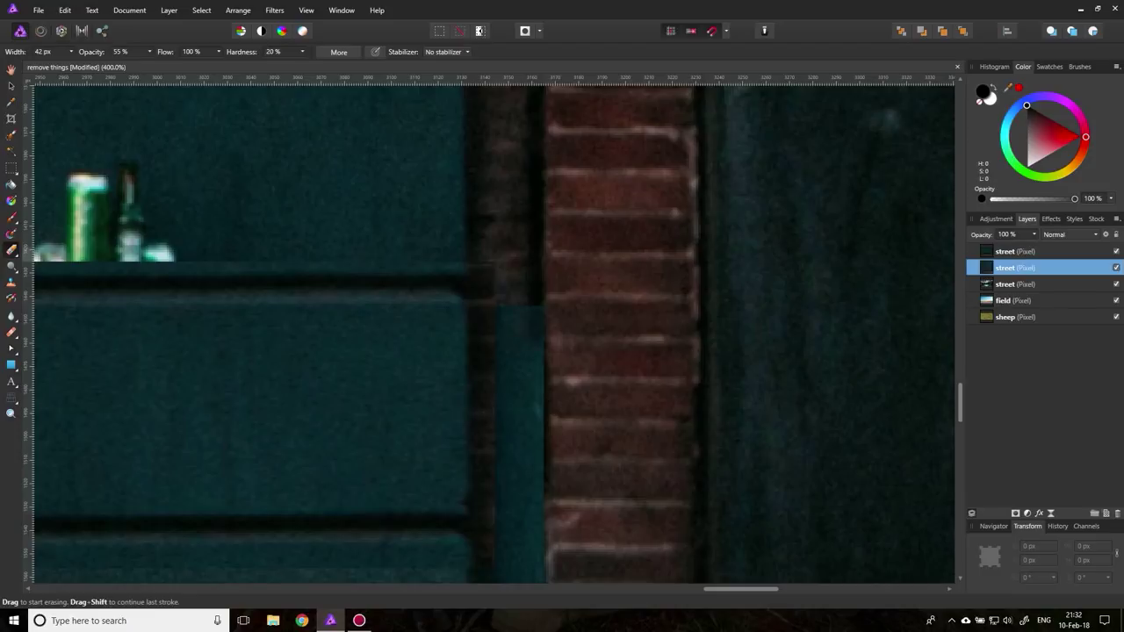
{"action": "left_click_drag", "start_coordinate": [742, 588], "coordinate": [714, 588]}
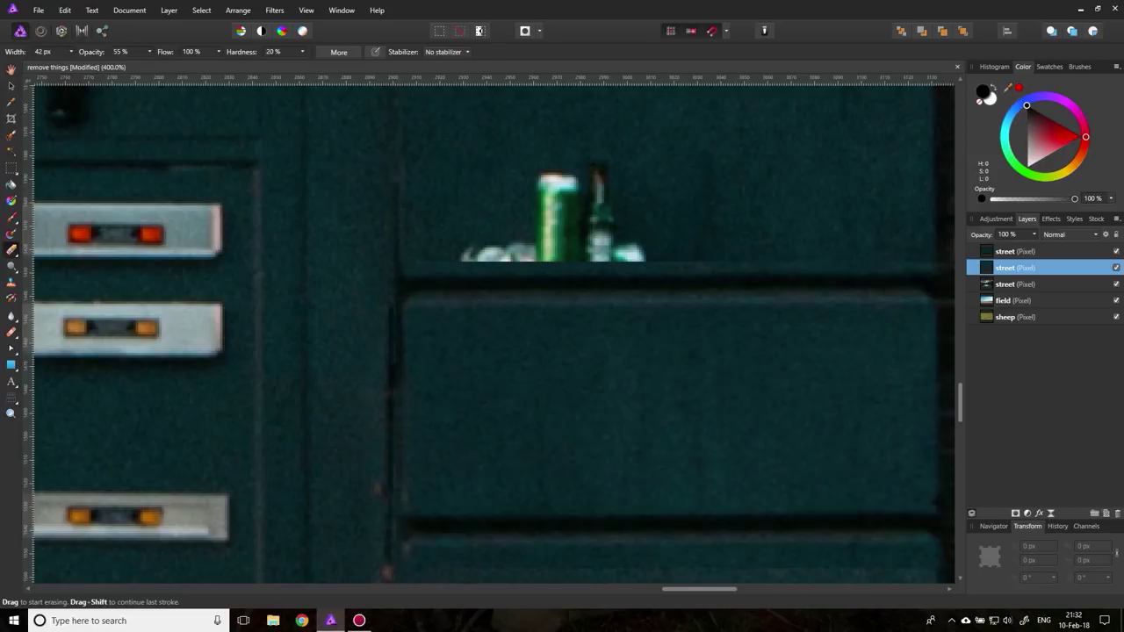
{"action": "scroll", "coordinate": [492, 330], "scroll_direction": "down", "scroll_amount": 5}
{"action": "scroll", "coordinate": [492, 330], "scroll_direction": "up", "scroll_amount": 4}
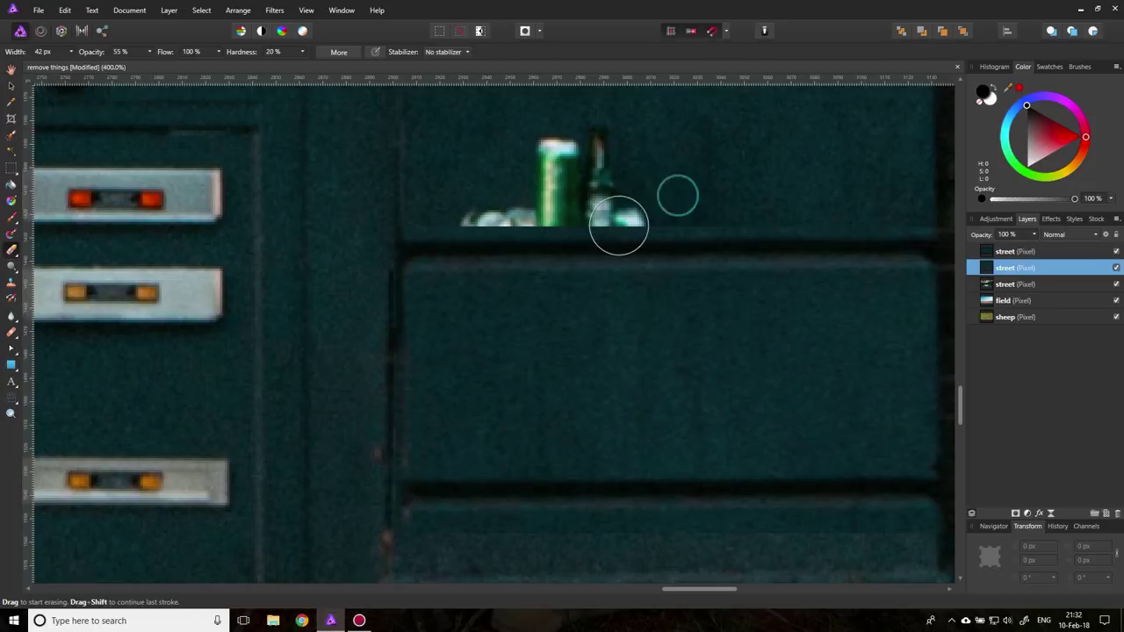
Toggle the upper wall patch's visibility to compare the panel below the cans with and without it.
{"action": "left_click", "coordinate": [1117, 251]}
{"action": "left_click", "coordinate": [1117, 252]}
{"action": "left_click", "coordinate": [1116, 252]}
{"action": "left_click", "coordinate": [1116, 251]}
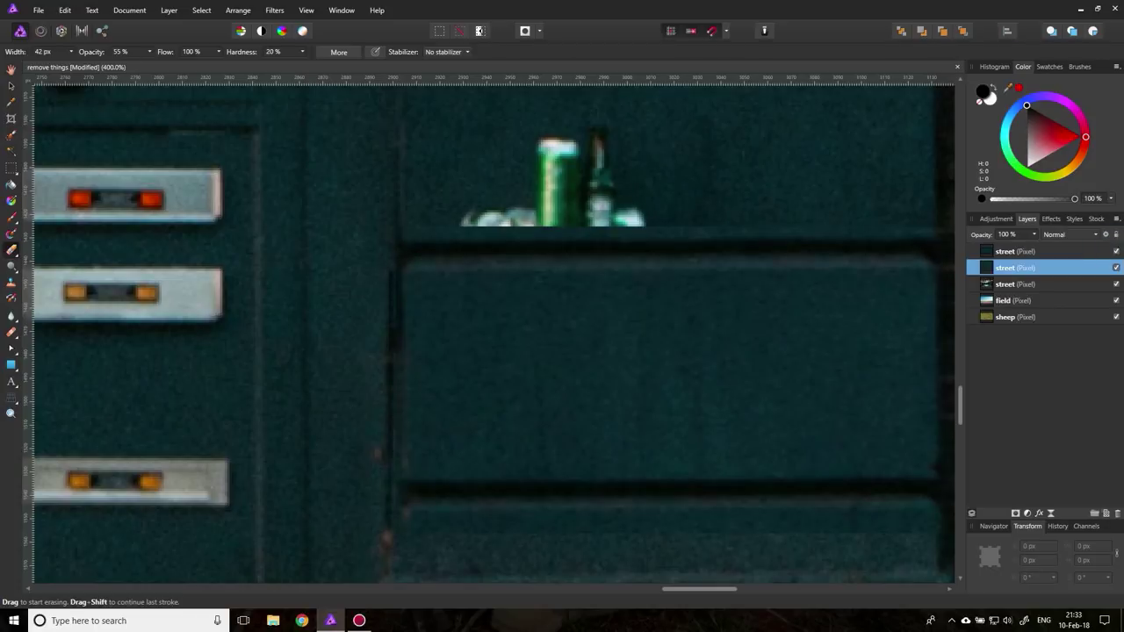
{"action": "left_click", "coordinate": [1116, 252]}
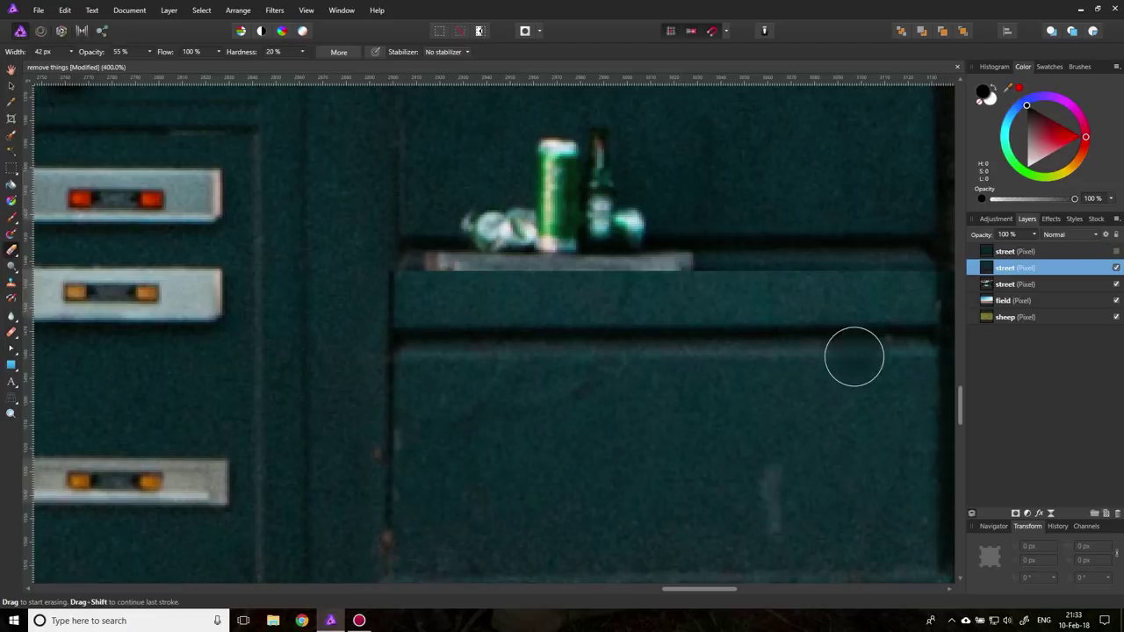
{"action": "scroll", "coordinate": [848, 351], "scroll_direction": "down", "scroll_amount": 3}
{"action": "scroll", "coordinate": [932, 329], "scroll_direction": "up", "scroll_amount": 2}
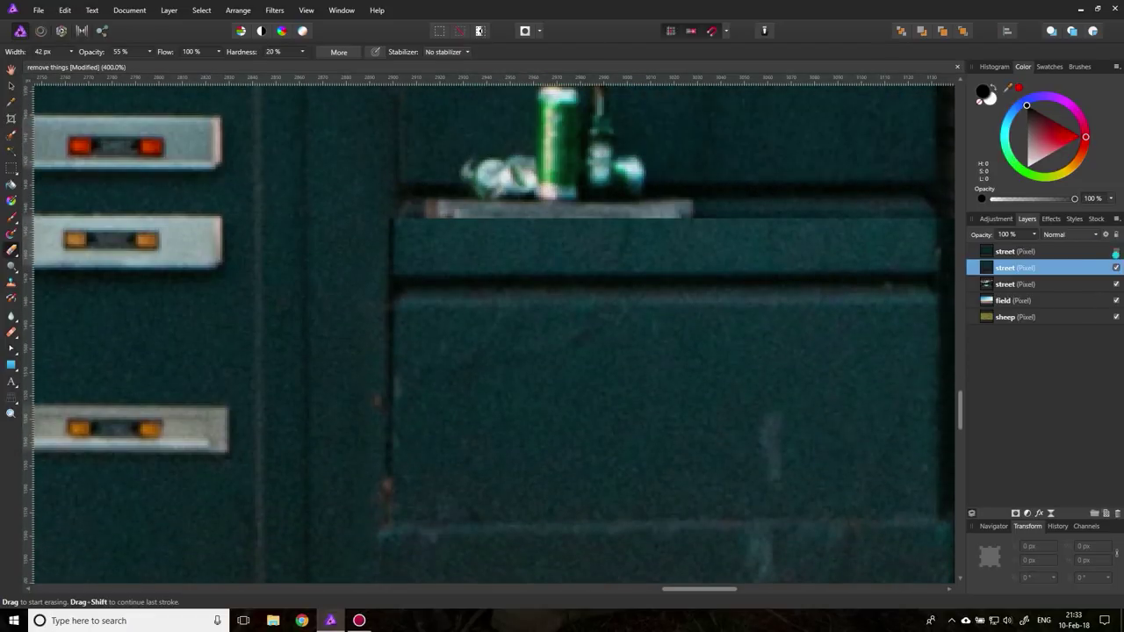
Select the upper wall patch layer, check its coverage by toggling it, and leave it hidden.
{"action": "left_click", "coordinate": [1019, 251]}
{"action": "left_click", "coordinate": [1117, 251]}
{"action": "left_click", "coordinate": [1116, 252]}
{"action": "left_click", "coordinate": [1116, 252]}
{"action": "left_click", "coordinate": [1116, 251]}
{"action": "left_click", "coordinate": [1117, 251]}
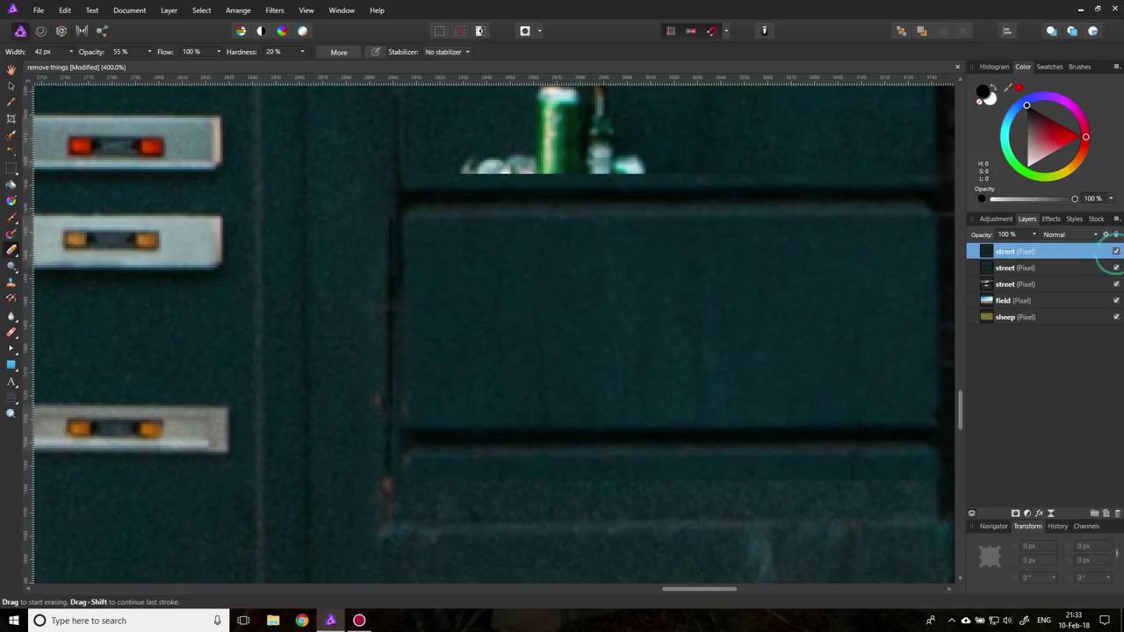
{"action": "left_click", "coordinate": [1116, 252]}
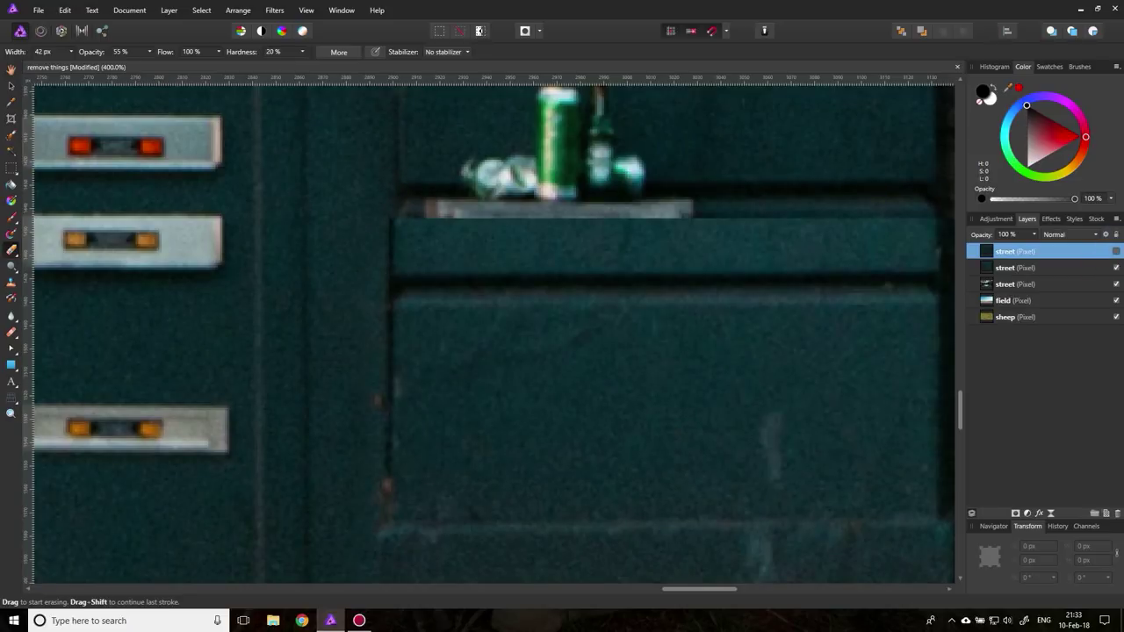
Select the lower wall patch layer and softly erase its upper edge below the cans and its edge beside the brick column.
{"action": "left_click", "coordinate": [982, 267]}
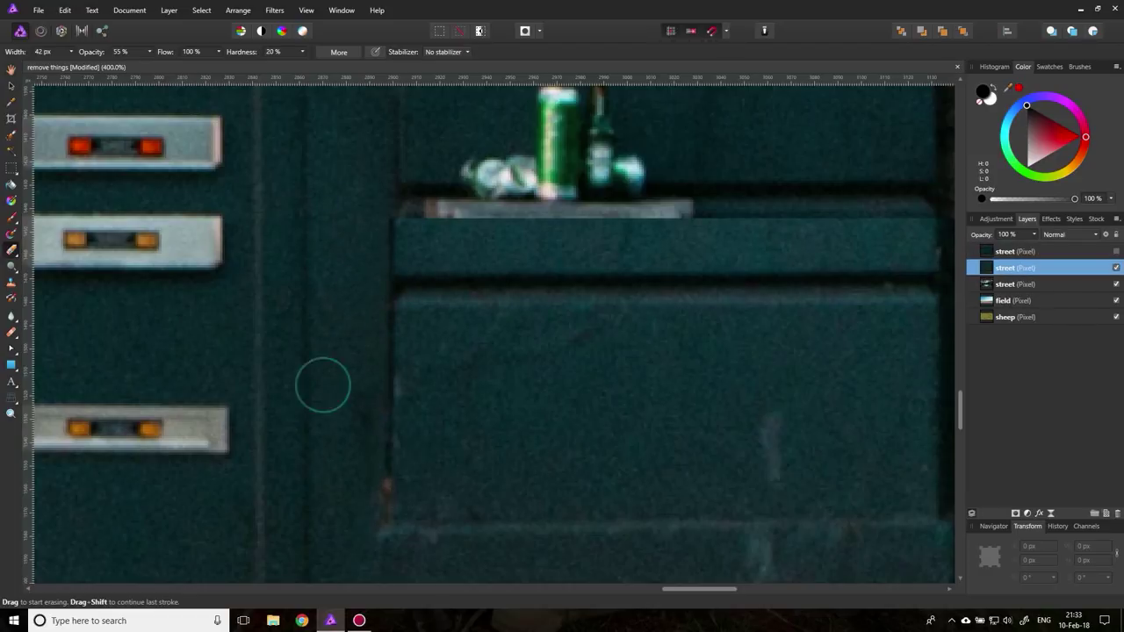
{"action": "scroll", "coordinate": [386, 351], "scroll_direction": "up", "scroll_amount": 2}
{"action": "mouse_move", "coordinate": [373, 270]}
{"action": "left_mouse_down"}
{"action": "mouse_move", "coordinate": [714, 278]}
{"action": "mouse_move", "coordinate": [402, 282]}
{"action": "mouse_move", "coordinate": [882, 289]}
{"action": "left_mouse_up"}
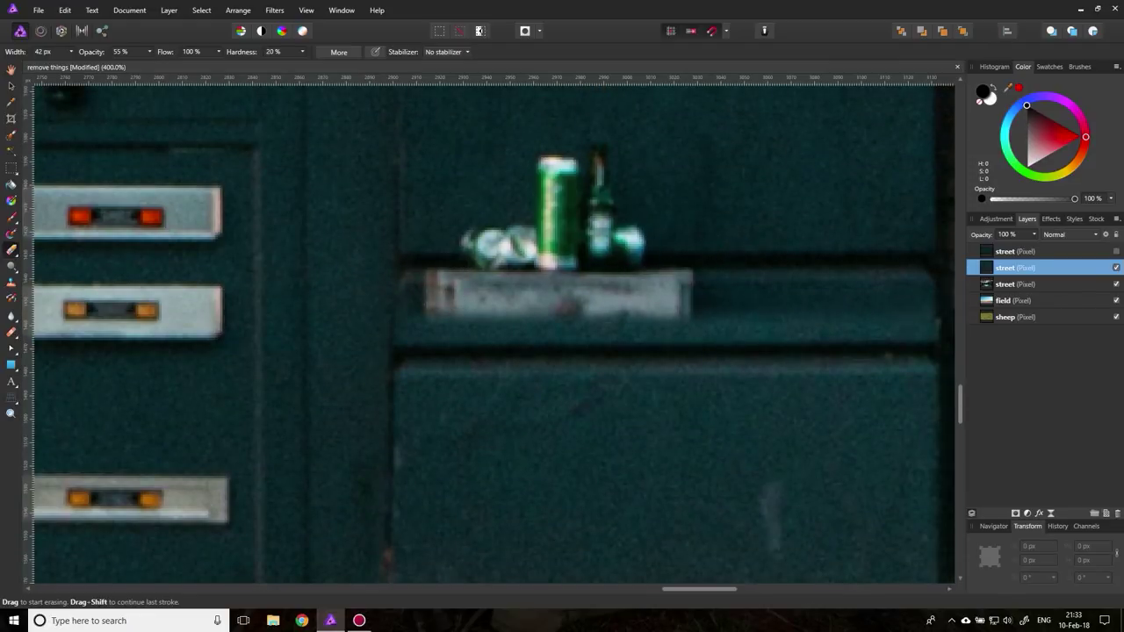
{"action": "left_click_drag", "start_coordinate": [698, 588], "coordinate": [749, 589]}
{"action": "mouse_move", "coordinate": [407, 240]}
{"action": "left_mouse_down"}
{"action": "mouse_move", "coordinate": [426, 246]}
{"action": "mouse_move", "coordinate": [431, 401]}
{"action": "mouse_move", "coordinate": [389, 209]}
{"action": "mouse_move", "coordinate": [450, 406]}
{"action": "mouse_move", "coordinate": [422, 258]}
{"action": "mouse_move", "coordinate": [419, 492]}
{"action": "mouse_move", "coordinate": [466, 462]}
{"action": "left_mouse_up"}
{"action": "scroll", "coordinate": [474, 431], "scroll_direction": "down", "scroll_amount": 3}
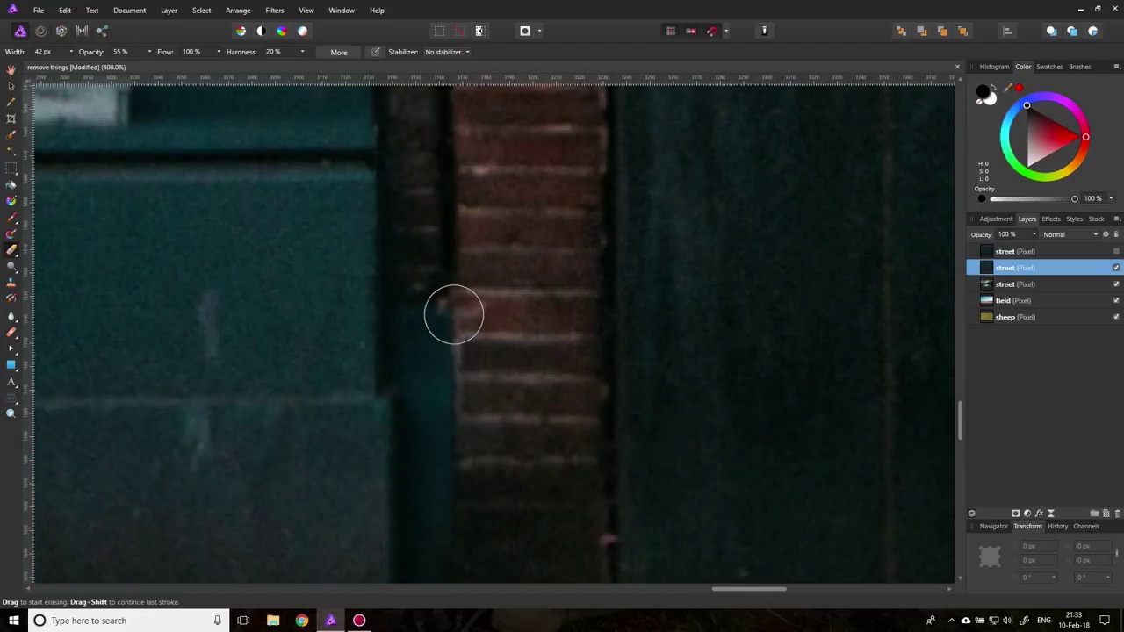
{"action": "scroll", "coordinate": [544, 432], "scroll_direction": "down", "scroll_amount": 3}
{"action": "scroll", "coordinate": [557, 466], "scroll_direction": "up", "scroll_amount": 2}
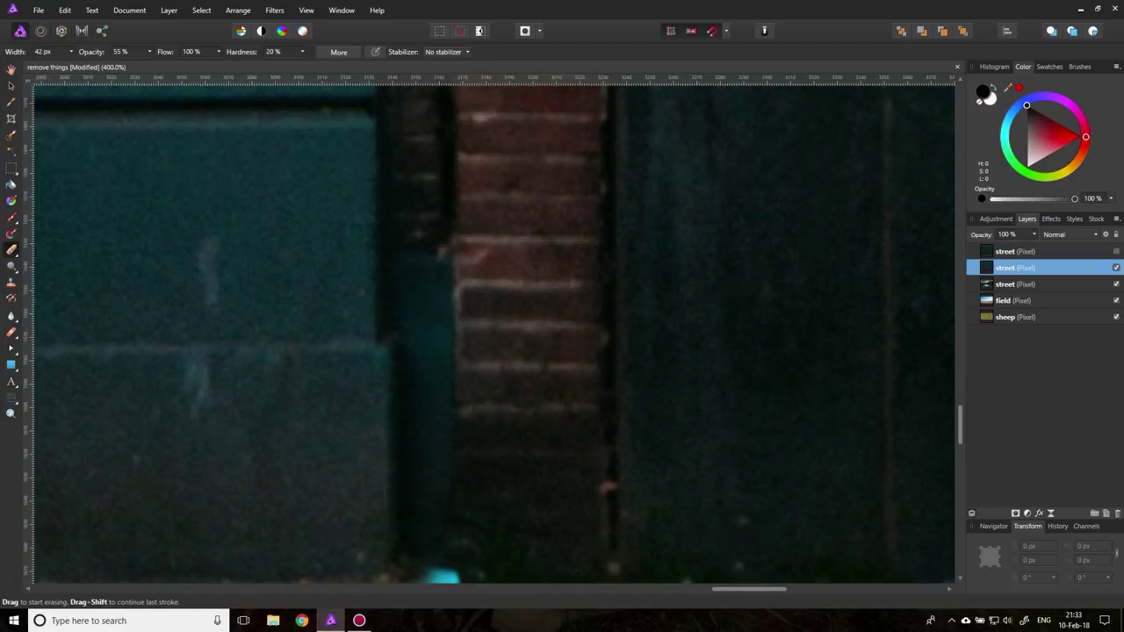
{"action": "scroll", "coordinate": [494, 334], "scroll_direction": "down", "scroll_amount": 2}
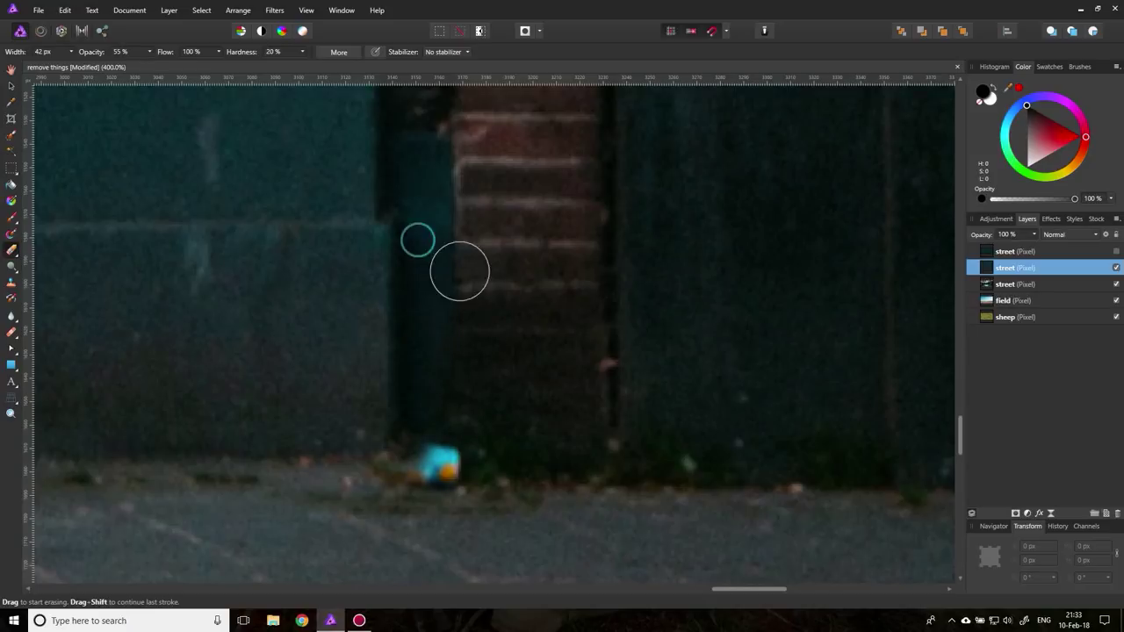
Toggle the lower wall patch's visibility close up and on the whole photo to compare before and after.
{"action": "left_click", "coordinate": [1116, 268]}
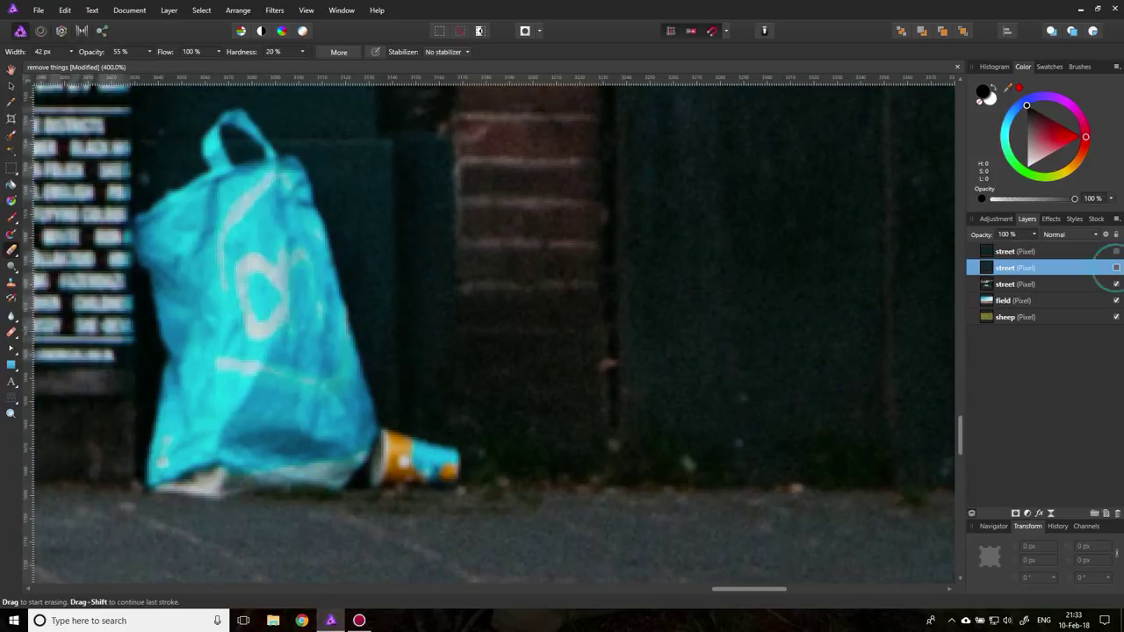
{"action": "left_click", "coordinate": [1116, 268]}
{"action": "left_click", "coordinate": [1117, 268]}
{"action": "left_click", "coordinate": [1116, 268]}
{"action": "left_click", "coordinate": [1117, 268]}
{"action": "scroll", "coordinate": [492, 413], "scroll_direction": "up", "scroll_amount": 5}
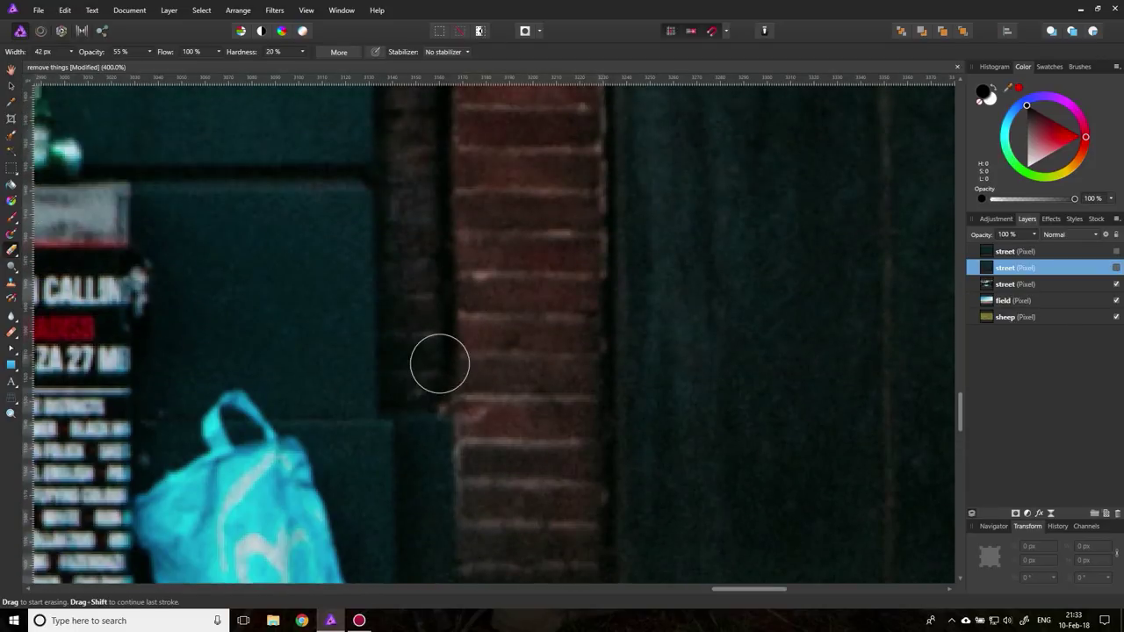
{"action": "key", "text": "ctrl+0"}
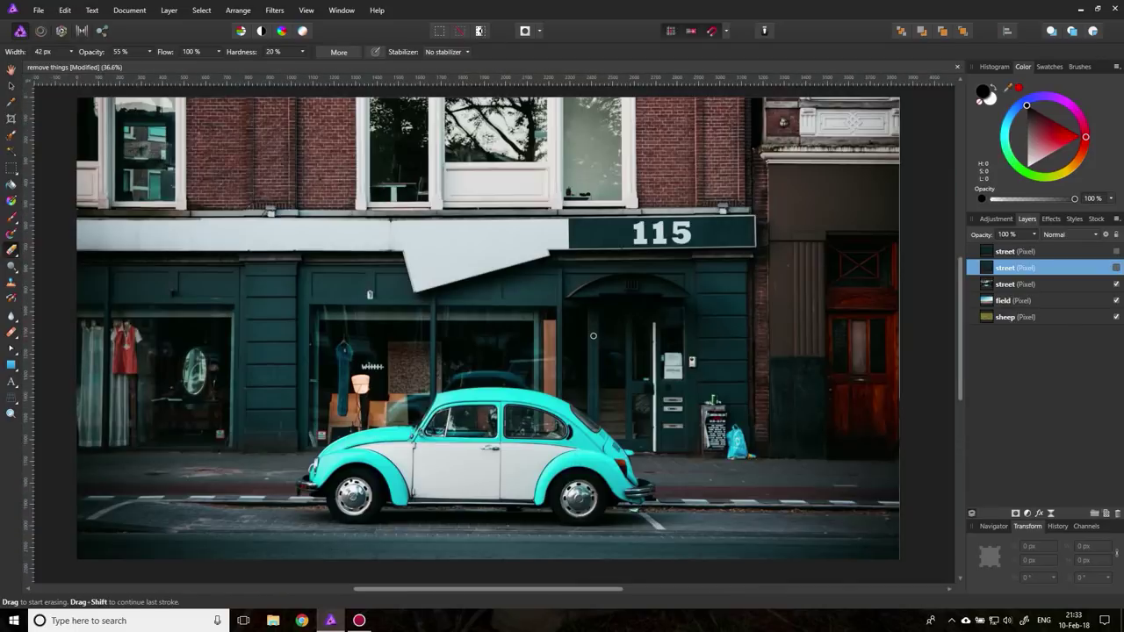
{"action": "left_click", "coordinate": [1116, 268]}
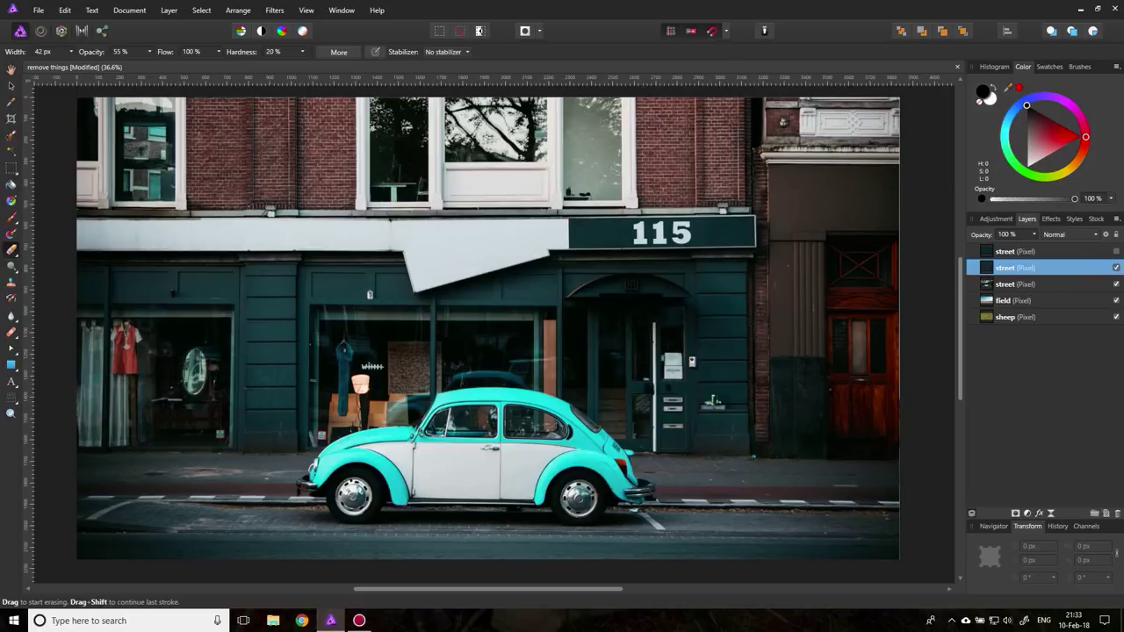
{"action": "left_click", "coordinate": [1116, 268]}
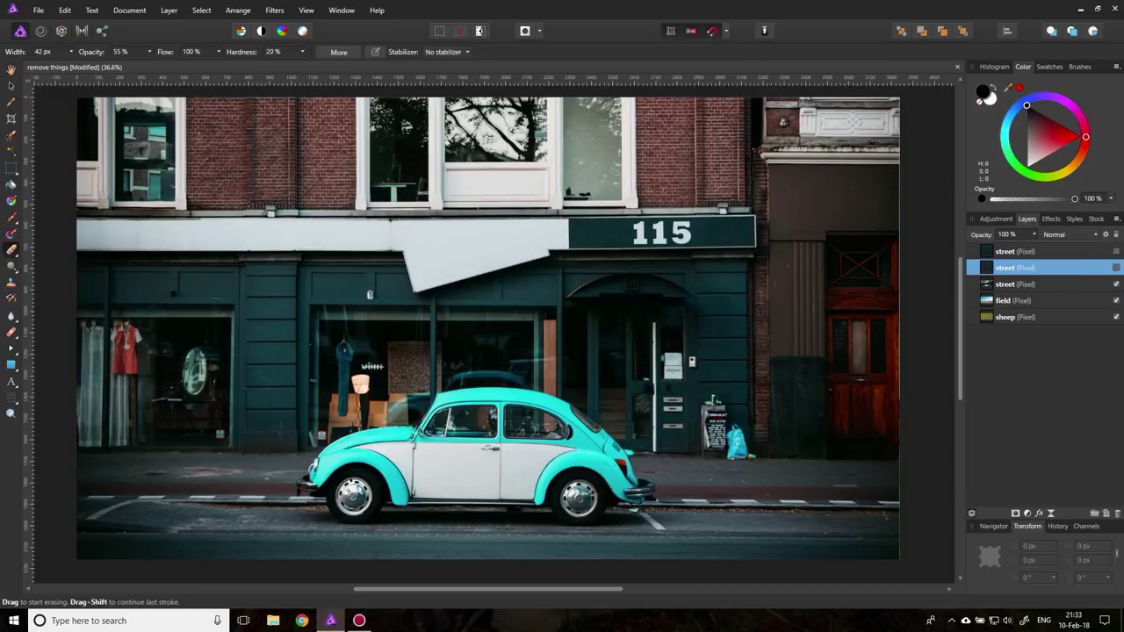
Show the lower wall patch and softly erase its leftover edge in the dark strip beside the brick column.
{"action": "key", "text": "z"}
{"action": "left_click_drag", "start_coordinate": [752, 439], "coordinate": [763, 426]}
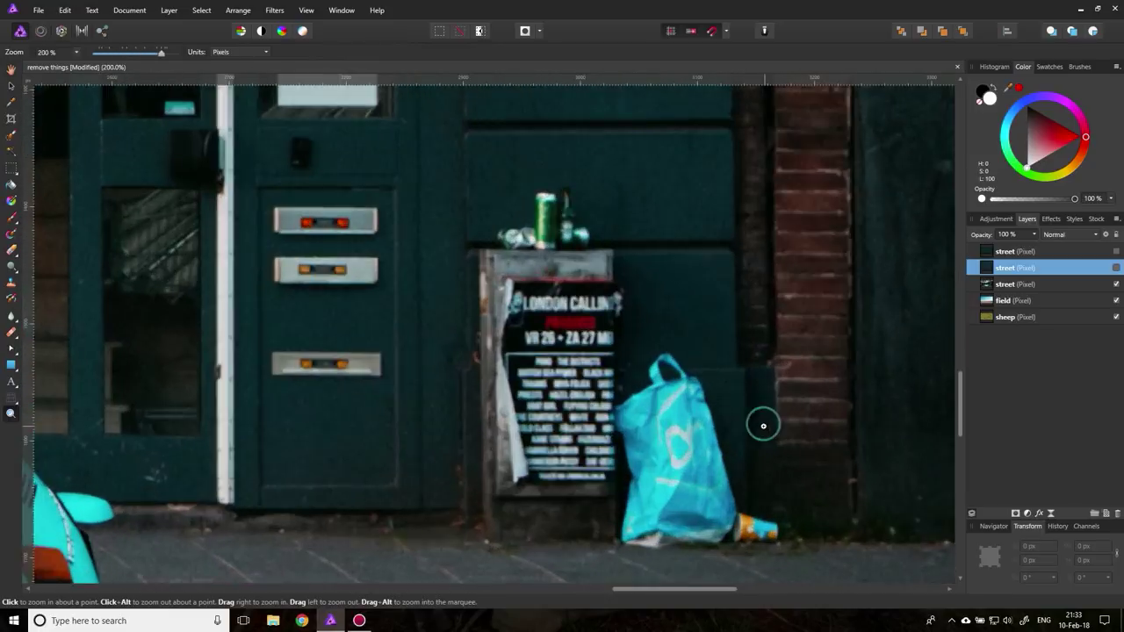
{"action": "left_click", "coordinate": [763, 426]}
{"action": "left_click", "coordinate": [1116, 268]}
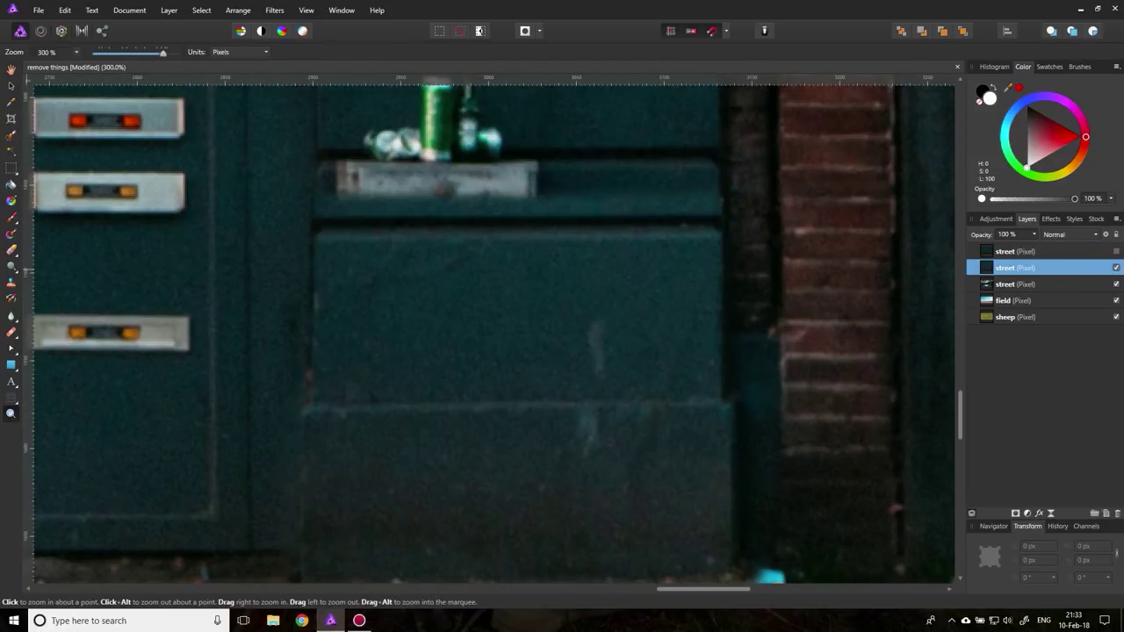
{"action": "key", "text": "e"}
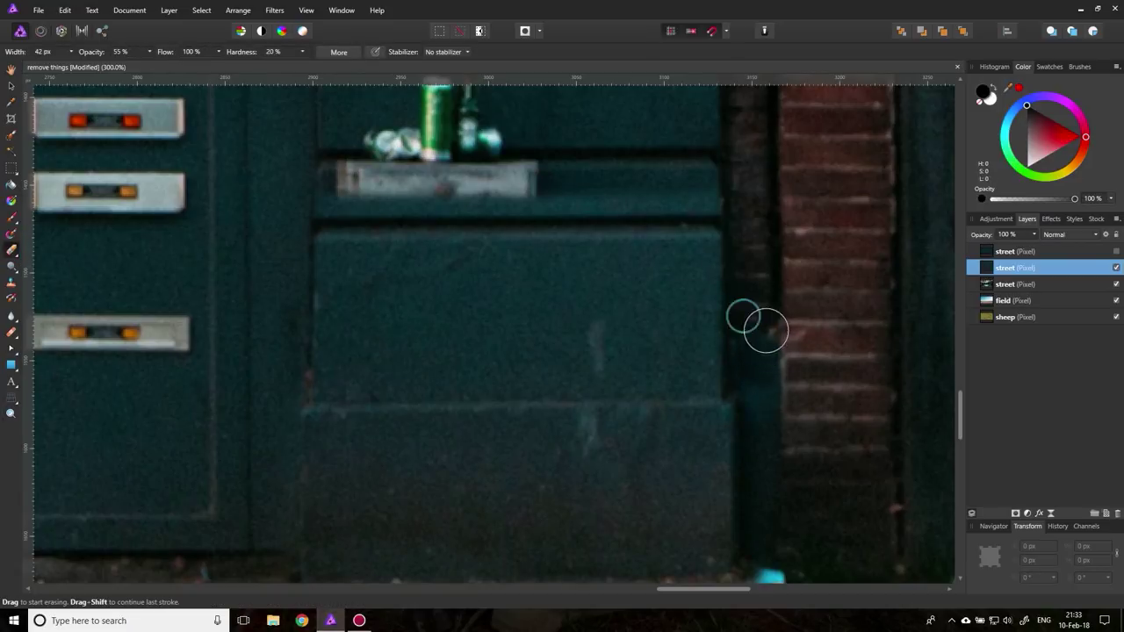
{"action": "left_click_drag", "start_coordinate": [747, 352], "coordinate": [783, 371]}
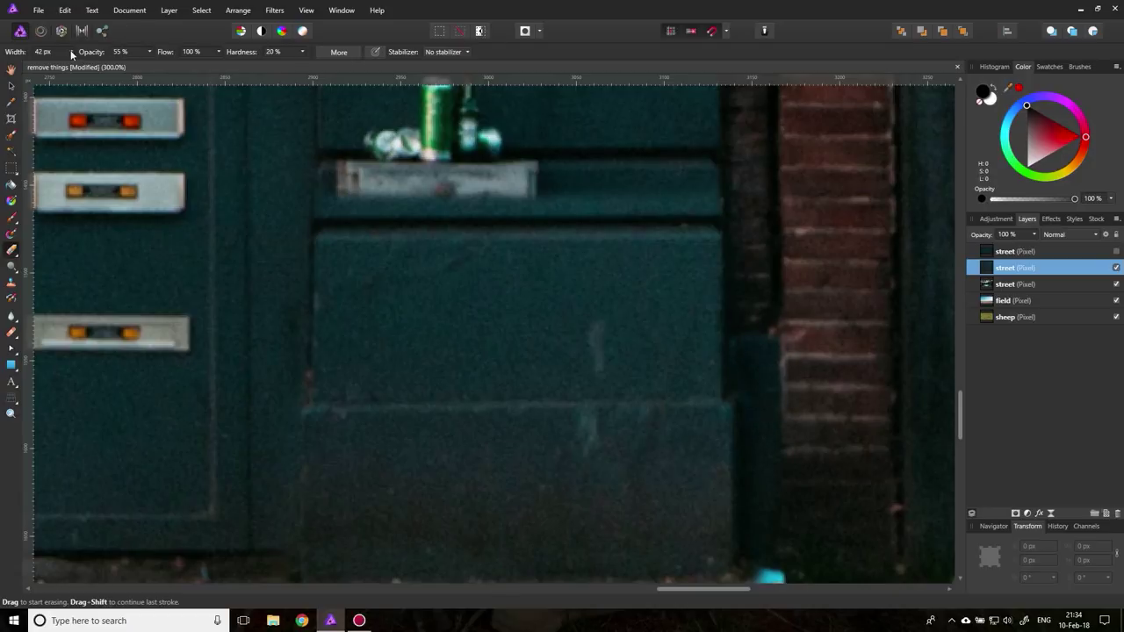
Set the eraser opacity to 73% and toggle the lower wall patch's visibility to compare the area beside the brick column.
{"action": "left_click", "coordinate": [149, 52]}
{"action": "left_click_drag", "start_coordinate": [152, 63], "coordinate": [164, 63]}
{"action": "left_click", "coordinate": [1117, 269]}
{"action": "left_click", "coordinate": [1117, 269]}
Set the Clone Brush to 14 px wide and clone wall texture over the corner between the lower patch and the brick column.
{"action": "left_click", "coordinate": [11, 412]}
{"action": "left_click", "coordinate": [757, 339]}
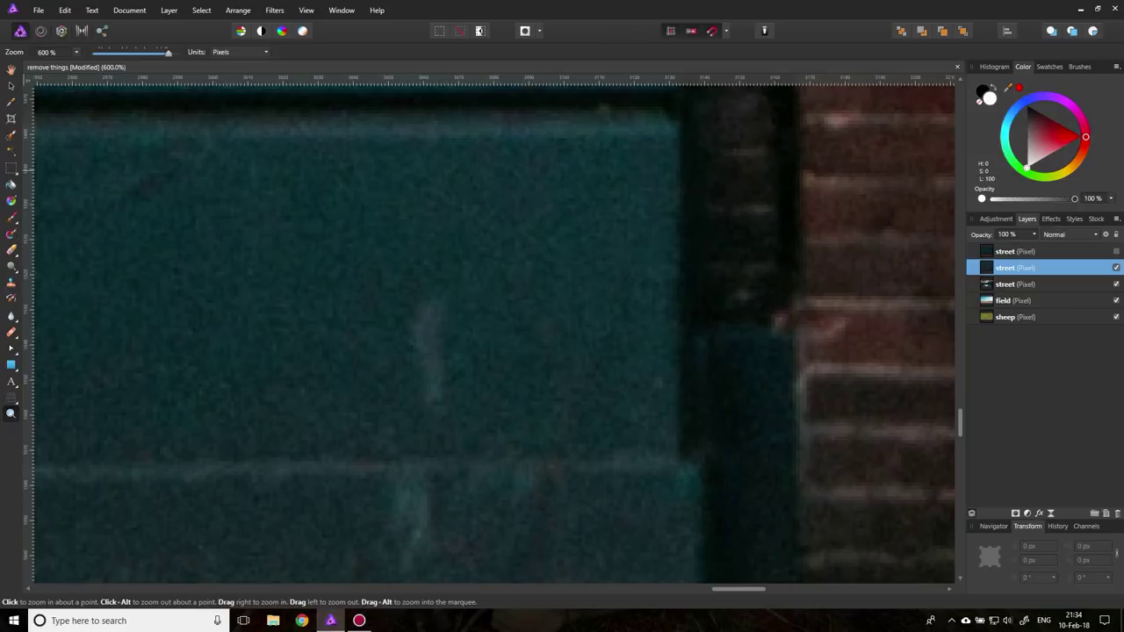
{"action": "key", "text": "s"}
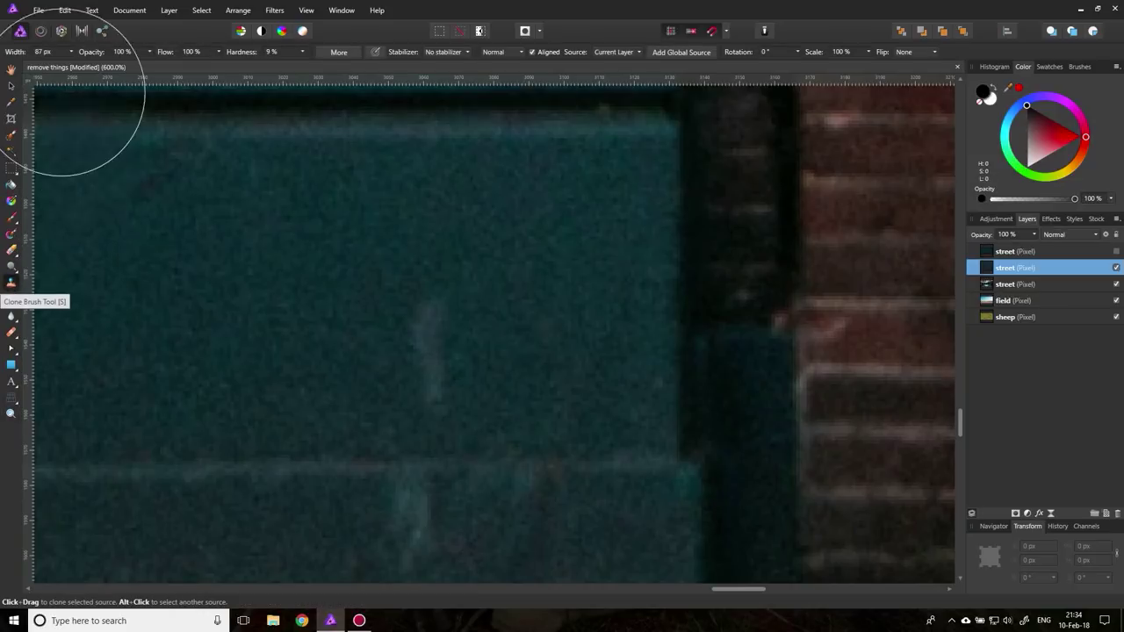
{"action": "left_click_drag", "start_coordinate": [54, 65], "coordinate": [43, 65]}
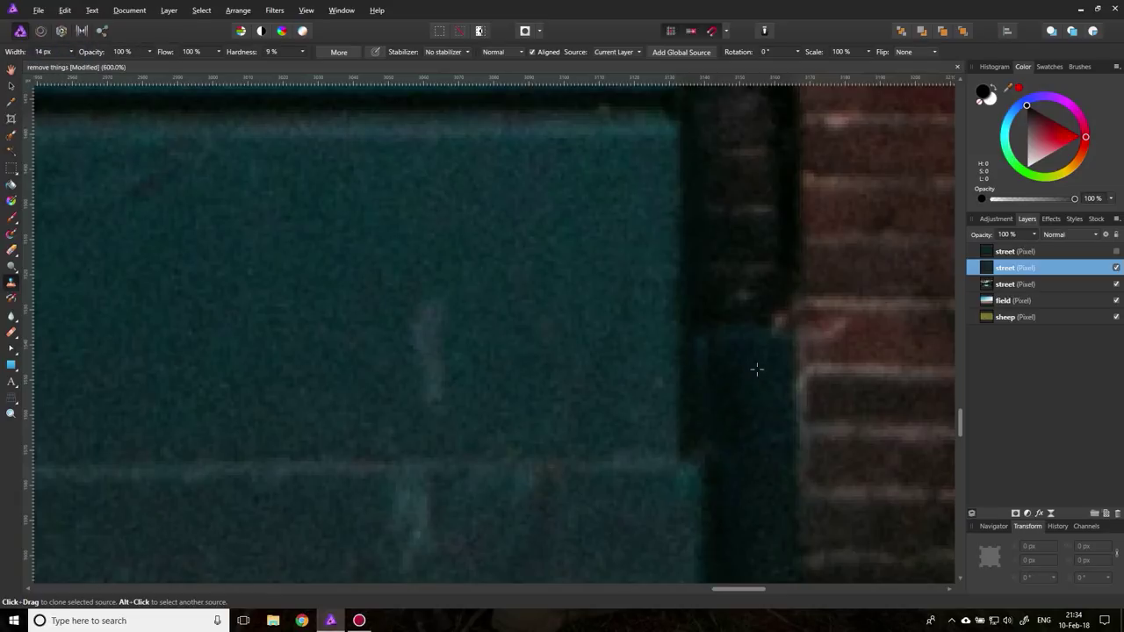
{"action": "left_click", "coordinate": [694, 332], "text": "alt"}
{"action": "left_click", "coordinate": [1003, 284]}
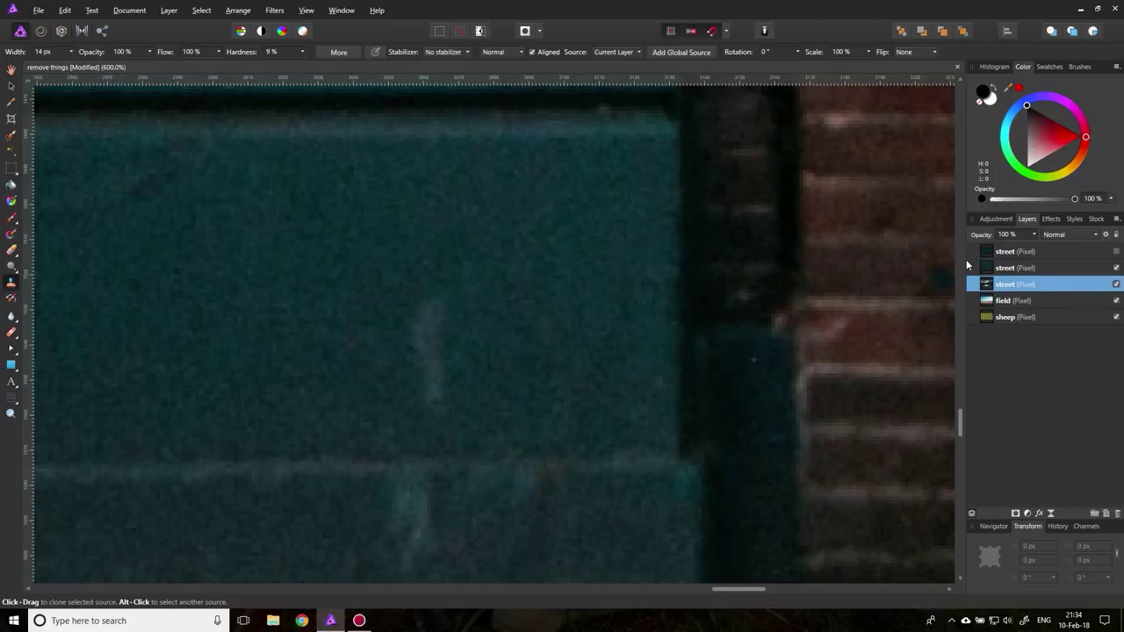
{"action": "left_click", "coordinate": [990, 266]}
{"action": "mouse_move", "coordinate": [711, 351]}
{"action": "left_mouse_down"}
{"action": "mouse_move", "coordinate": [695, 328]}
{"action": "mouse_move", "coordinate": [726, 408]}
{"action": "left_mouse_up"}
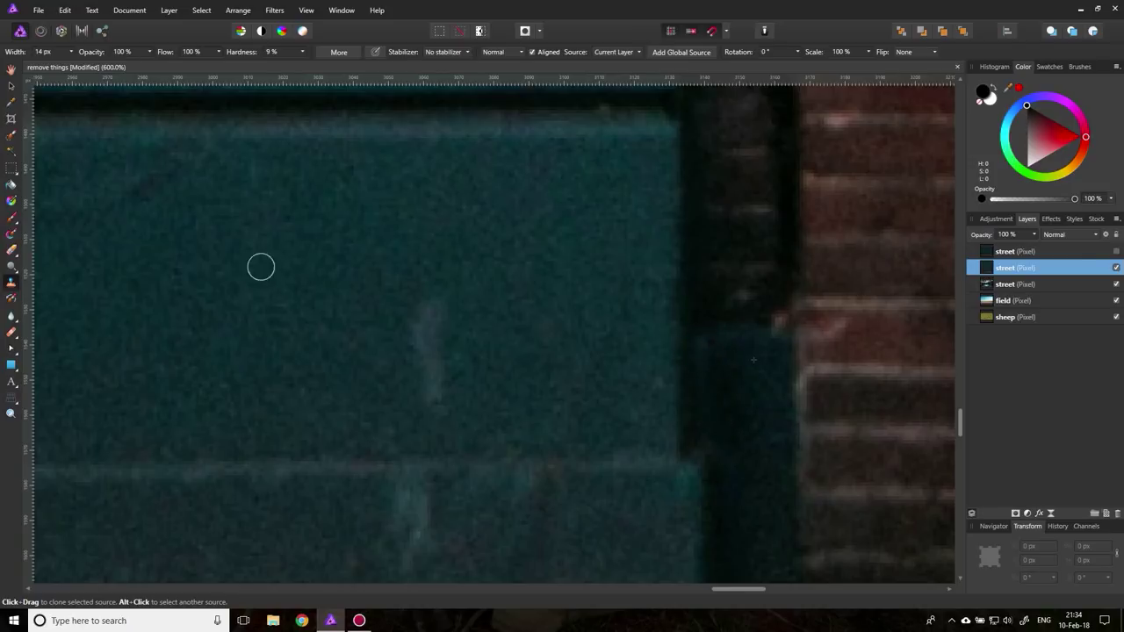
{"action": "left_click", "coordinate": [981, 283]}
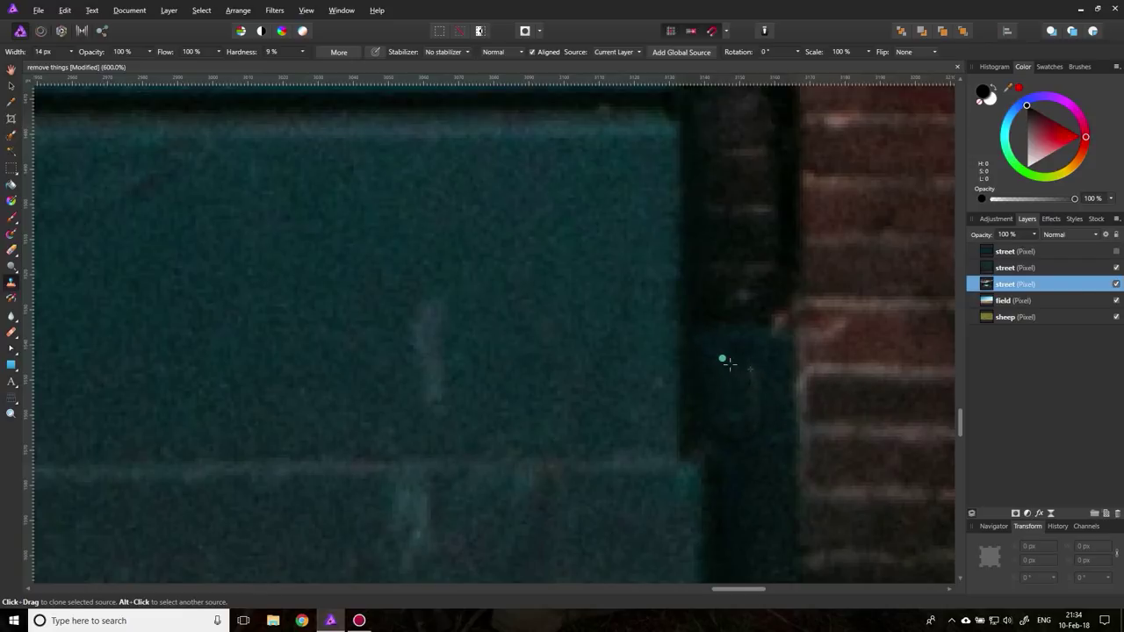
{"action": "scroll", "coordinate": [791, 343], "scroll_direction": "down", "scroll_amount": 5}
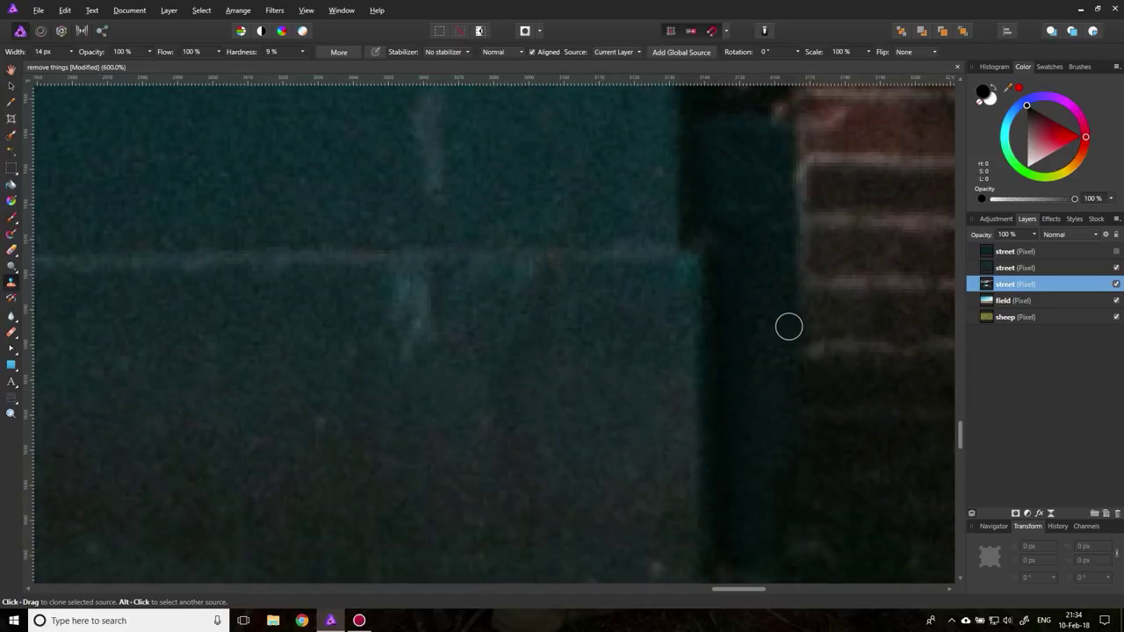
Show the upper wall patch and examine both patches on the whole photo and close up around the cans.
{"action": "scroll", "coordinate": [813, 318], "scroll_direction": "up", "scroll_amount": 8}
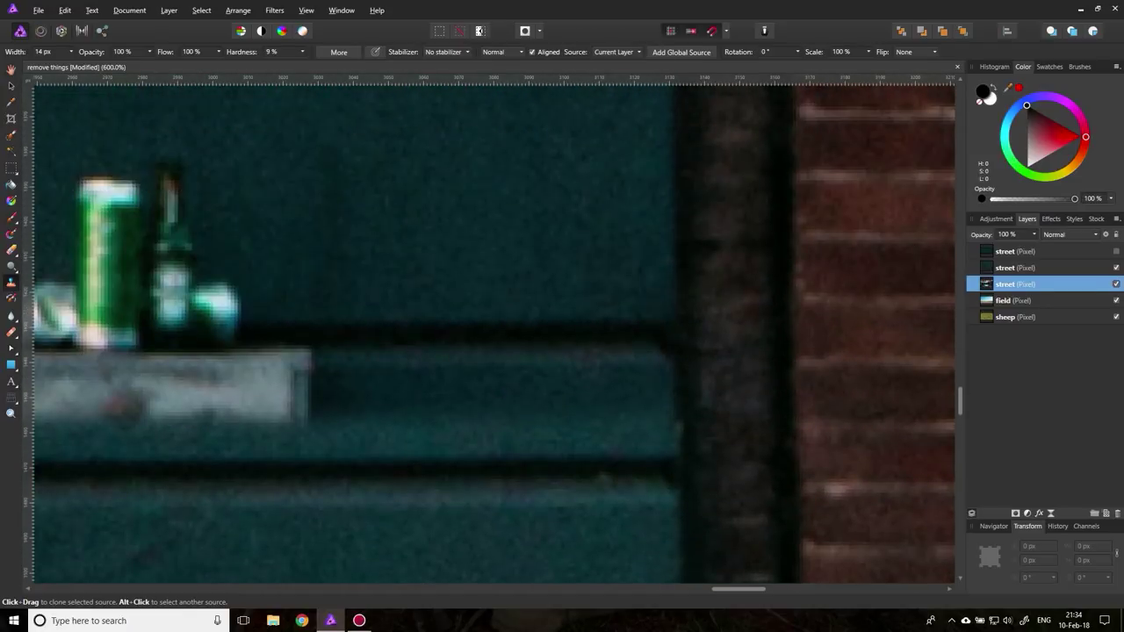
{"action": "scroll", "coordinate": [835, 304], "scroll_direction": "down", "scroll_amount": 1}
{"action": "left_click", "coordinate": [1116, 251]}
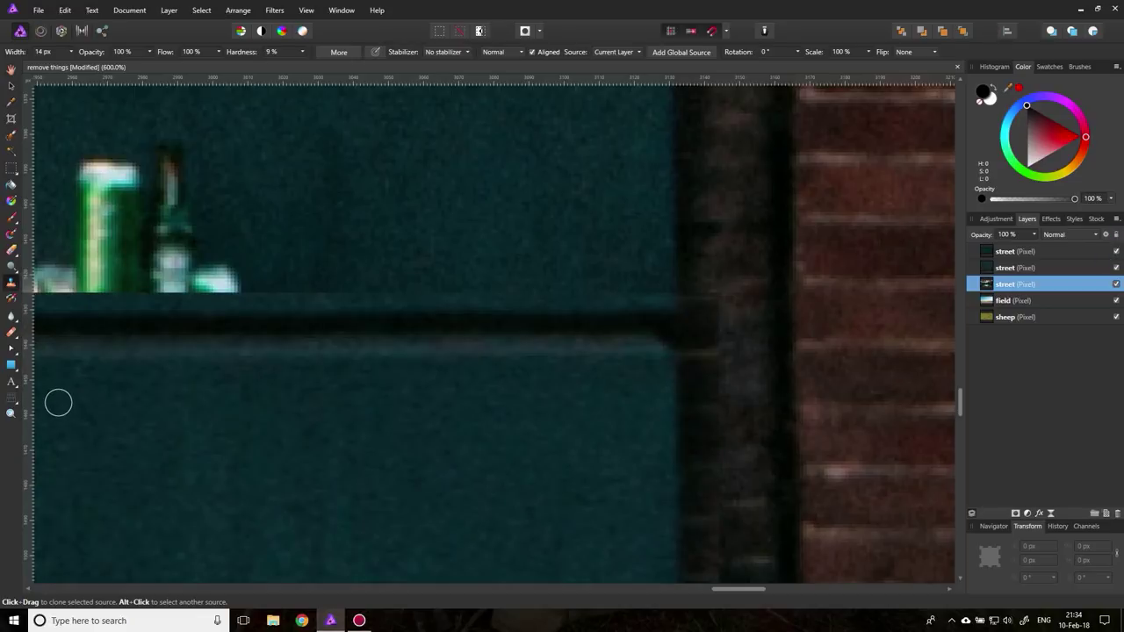
{"action": "key", "text": "ctrl+0"}
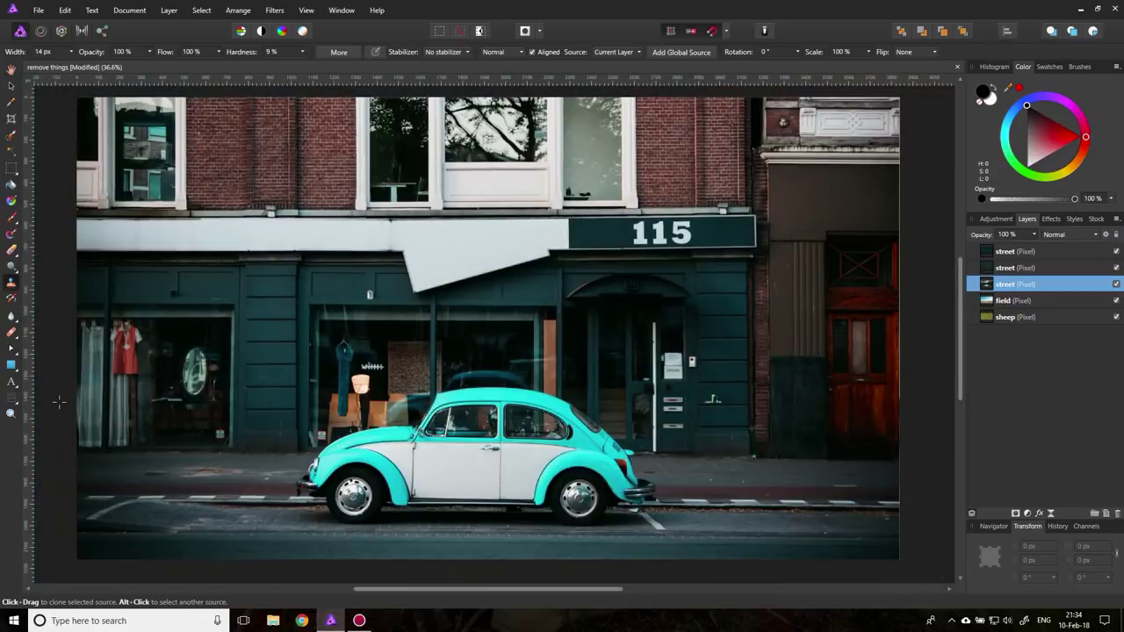
{"action": "left_click", "coordinate": [12, 85]}
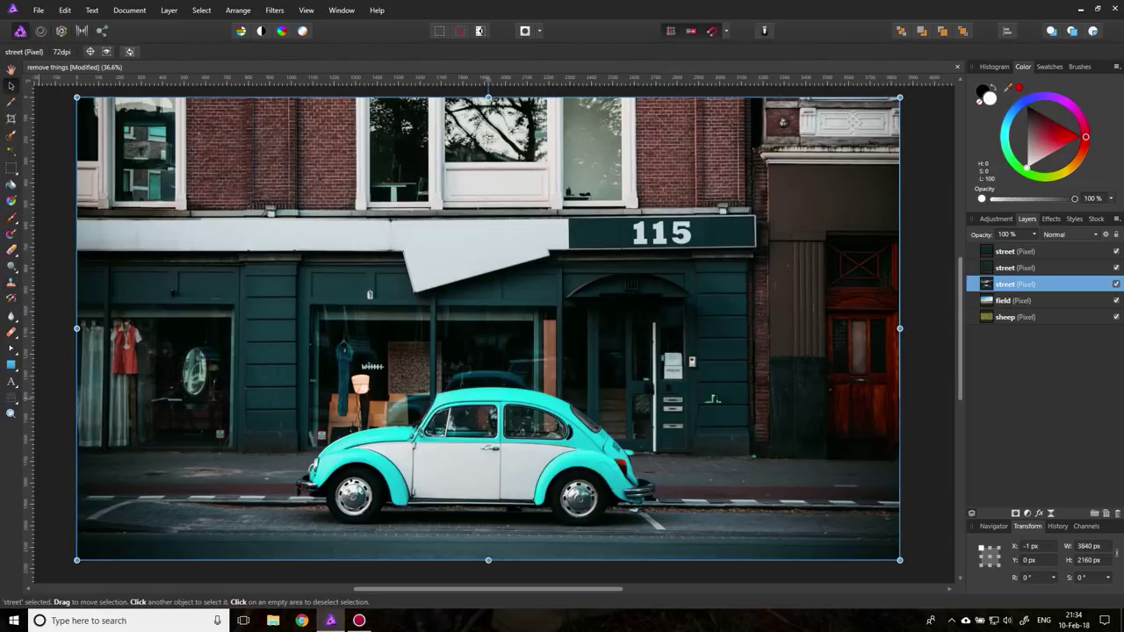
{"action": "left_click", "coordinate": [11, 413]}
{"action": "left_click_drag", "start_coordinate": [733, 397], "coordinate": [799, 397]}
{"action": "scroll", "coordinate": [799, 397], "scroll_direction": "down", "scroll_amount": 2}
{"action": "scroll", "coordinate": [729, 404], "scroll_direction": "down", "scroll_amount": 1}
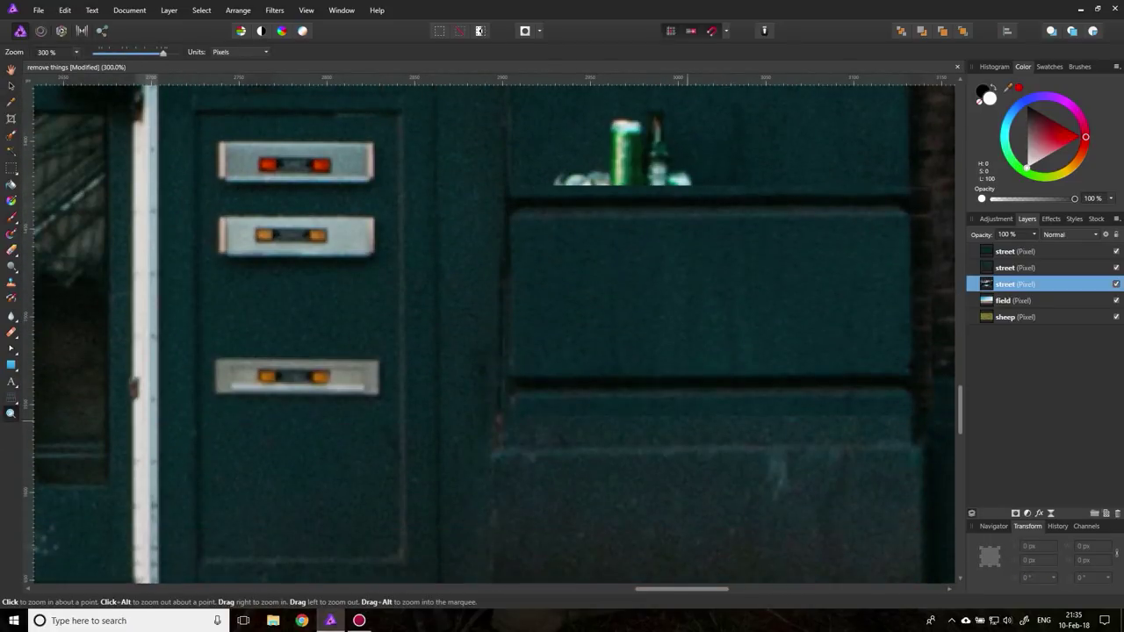
Lock the lower wall patch layer and select the upper wall patch layer.
{"action": "left_click", "coordinate": [1074, 270]}
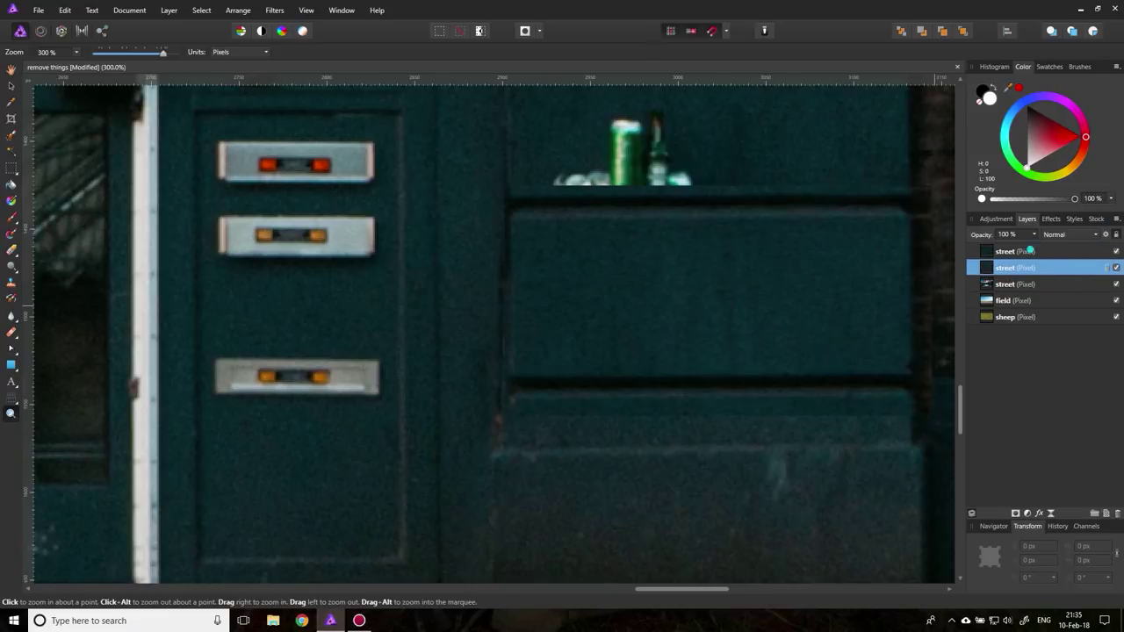
{"action": "left_click", "coordinate": [1031, 251]}
{"action": "left_click", "coordinate": [1074, 284]}
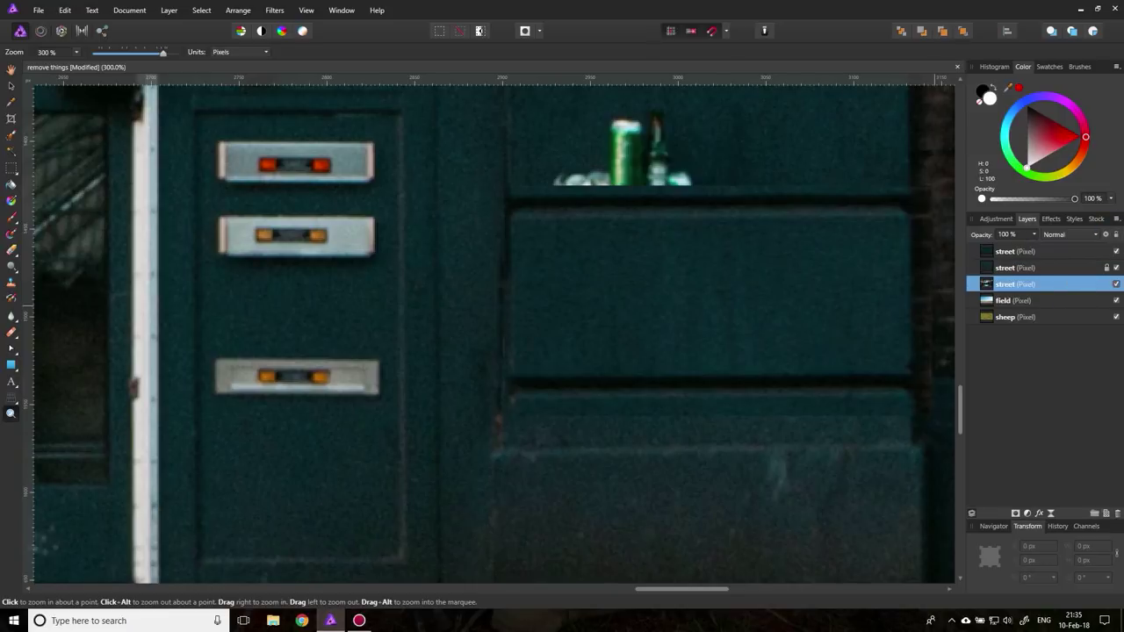
{"action": "left_click", "coordinate": [1031, 252]}
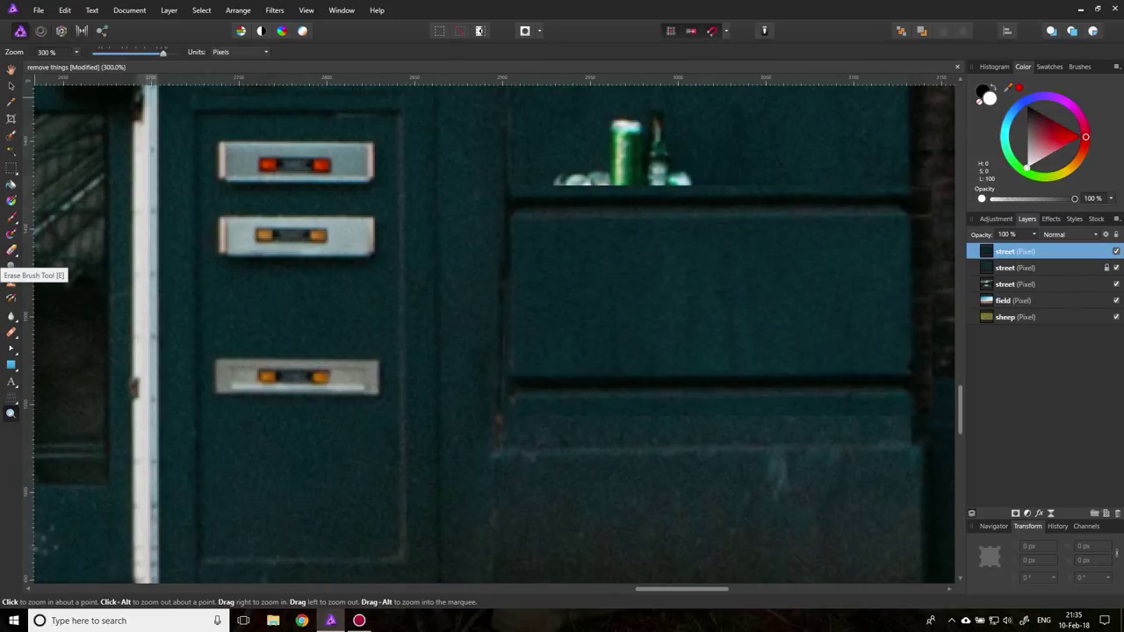
Softly erase the upper wall patch's edges below the cans and along its lower side, undoing the last stray strokes.
{"action": "left_click", "coordinate": [11, 250]}
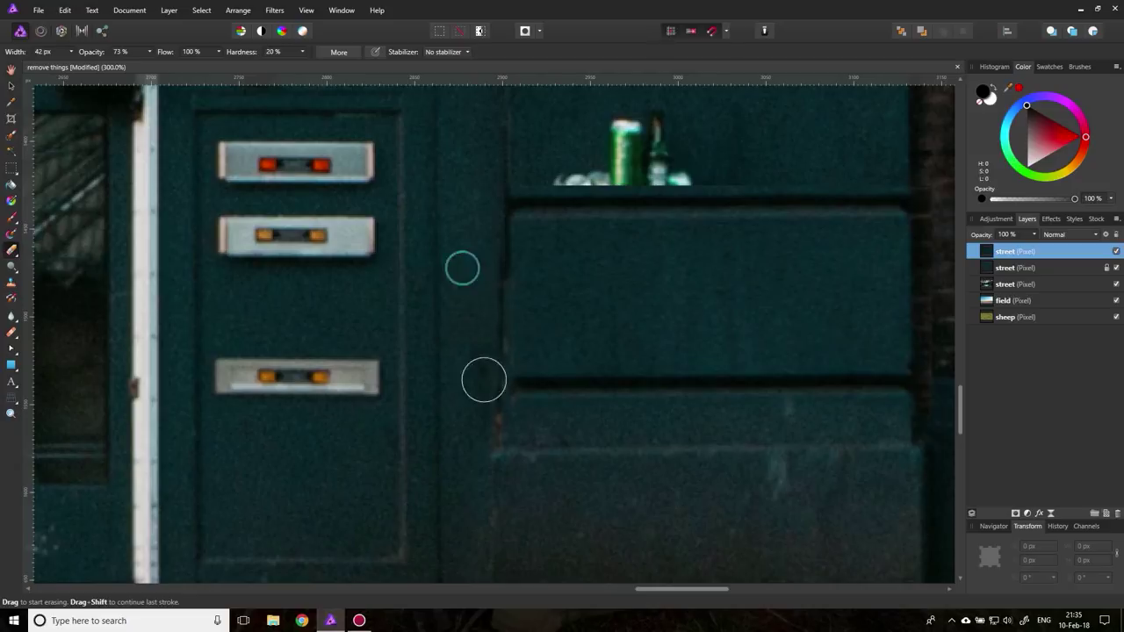
{"action": "left_click_drag", "start_coordinate": [582, 181], "coordinate": [500, 180]}
{"action": "key", "text": "ctrl+z"}
{"action": "key", "text": "ctrl+z"}
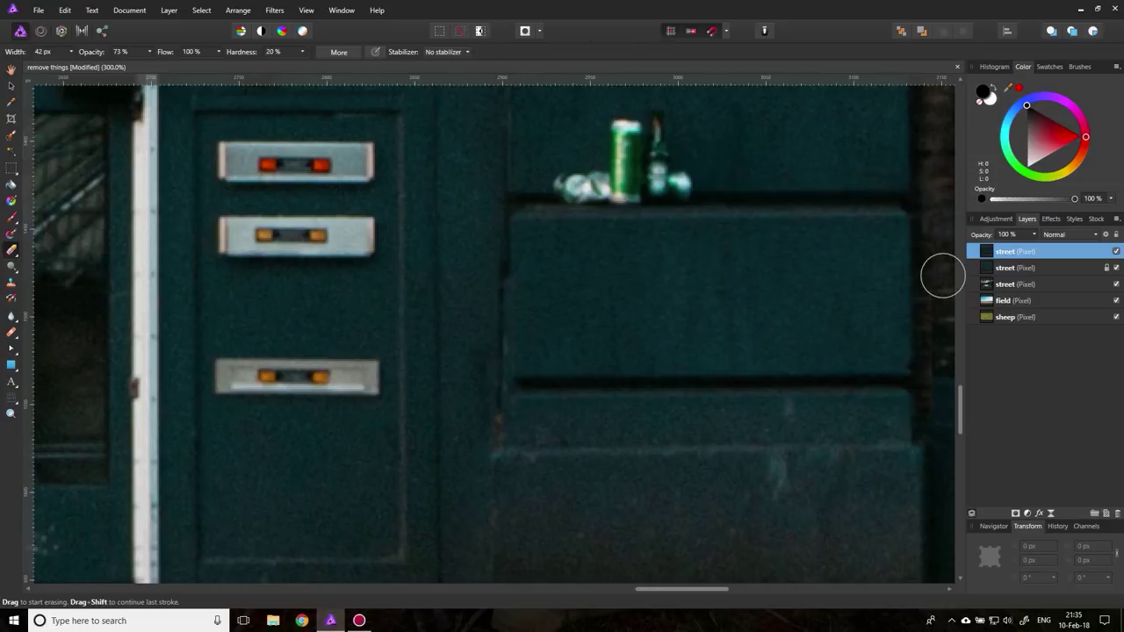
Erase the upper wall patch's overlap in the dark strip beside the brick column with the 42 px eraser at 73% opacity.
{"action": "left_click", "coordinate": [11, 413]}
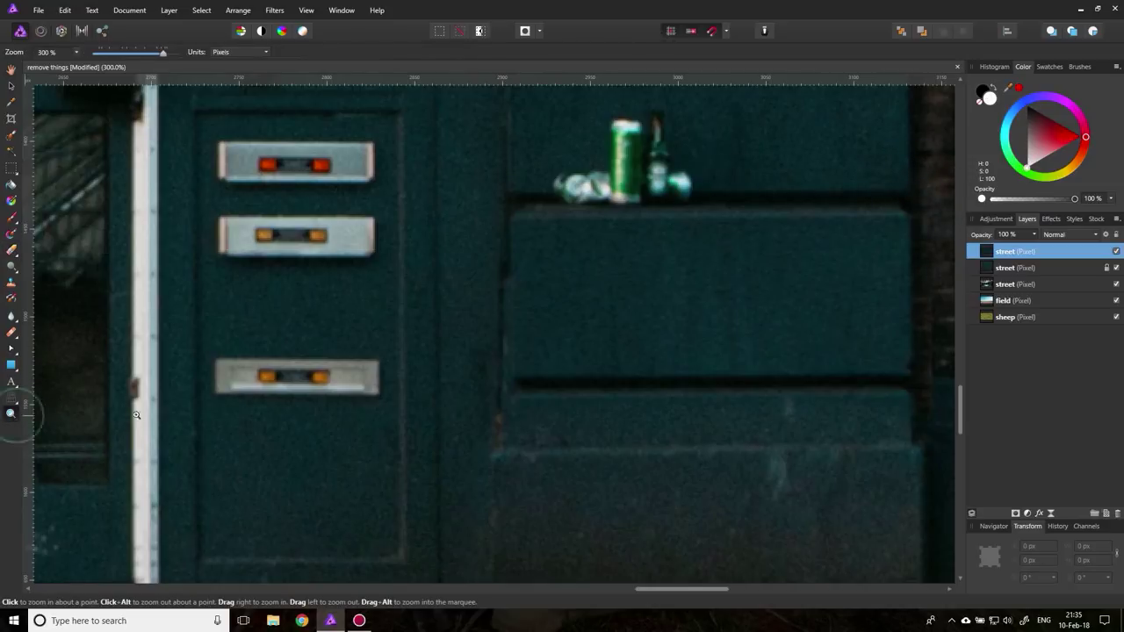
{"action": "left_click", "coordinate": [907, 341]}
{"action": "left_click_drag", "start_coordinate": [703, 589], "coordinate": [747, 581]}
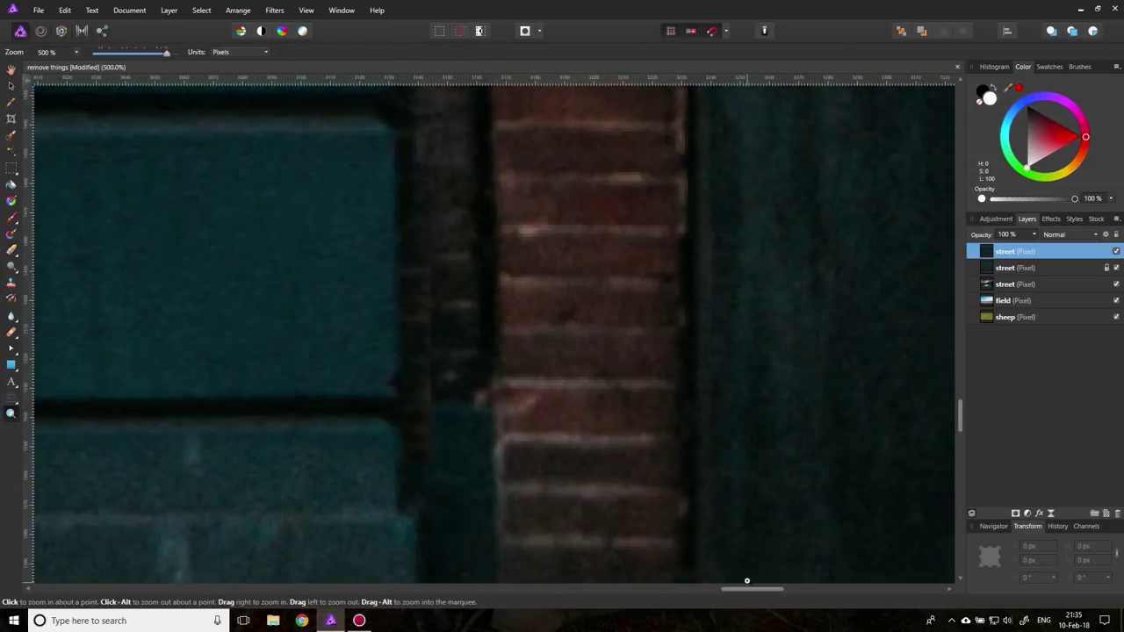
{"action": "scroll", "coordinate": [534, 439], "scroll_direction": "down", "scroll_amount": 2}
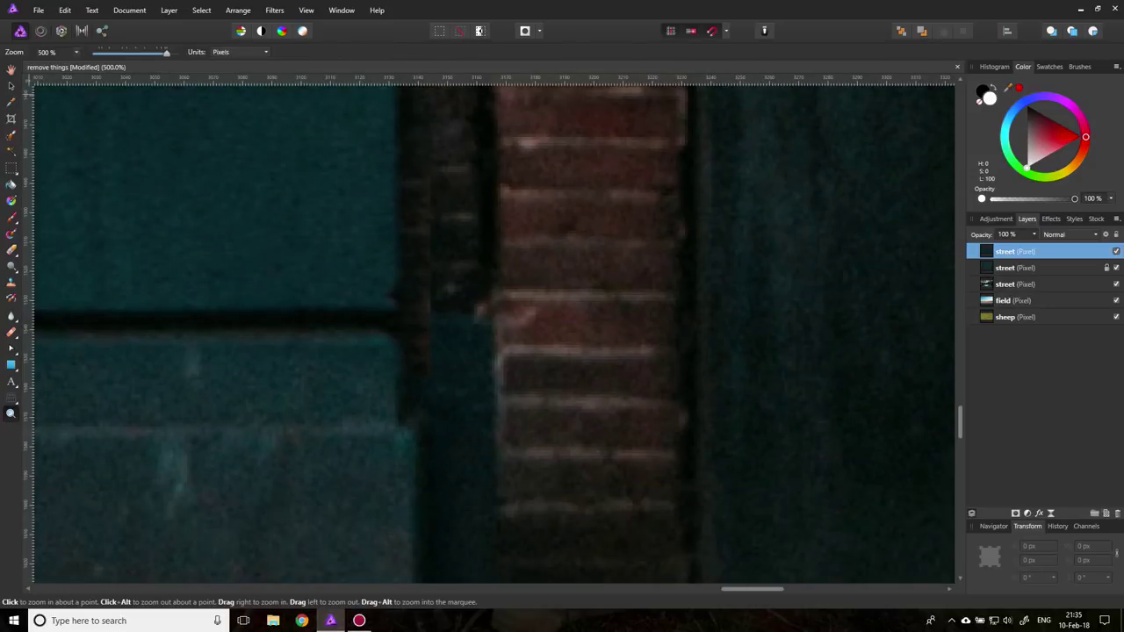
{"action": "key", "text": "e"}
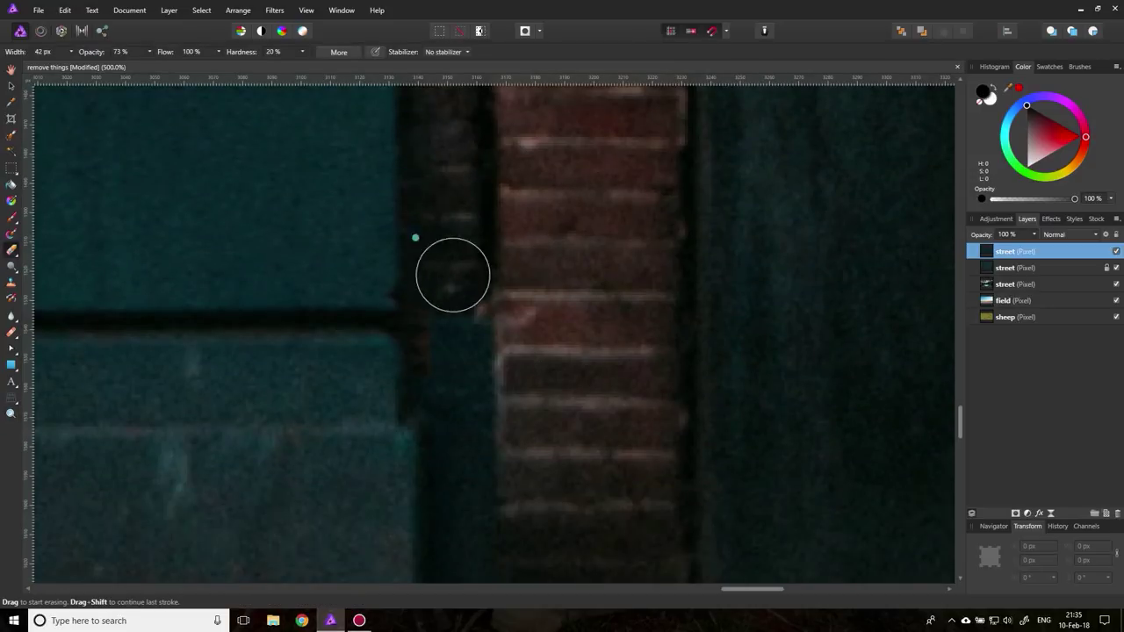
{"action": "scroll", "coordinate": [421, 342], "scroll_direction": "up", "scroll_amount": 3}
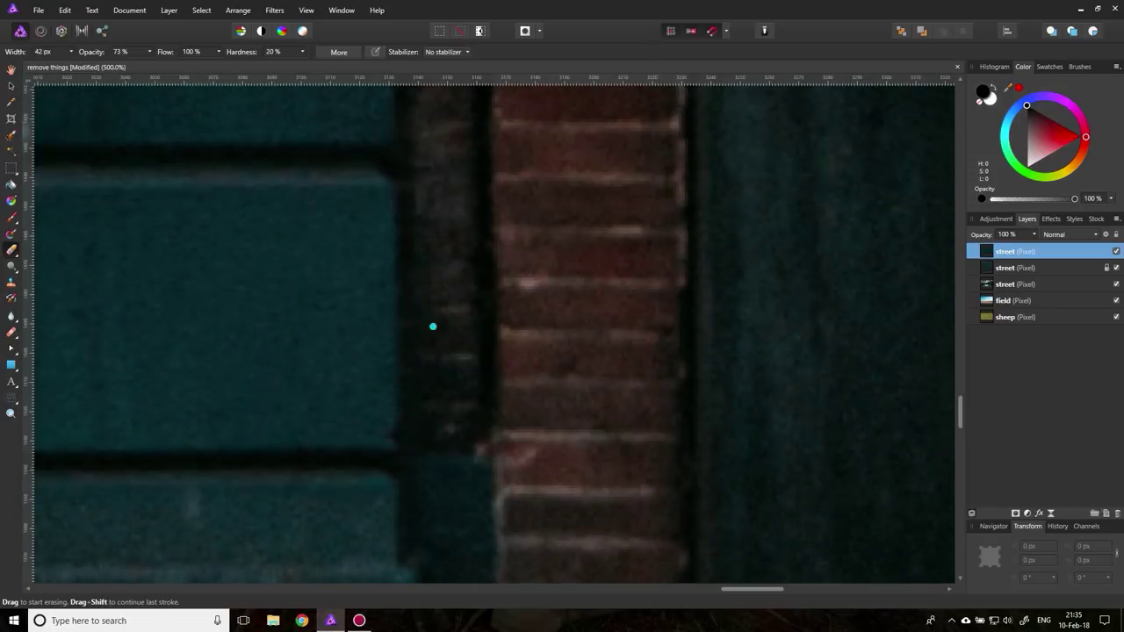
{"action": "scroll", "coordinate": [448, 329], "scroll_direction": "up", "scroll_amount": 3}
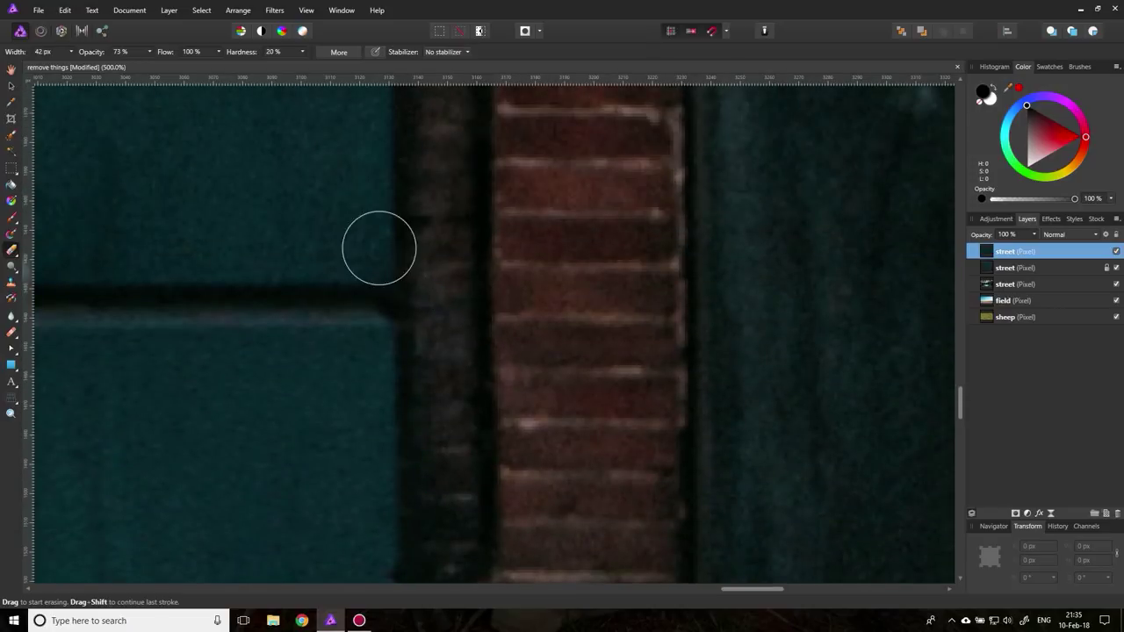
Select the main street photo layer below the patches and set the Clone Brush width to 38 px for the cans.
{"action": "left_click_drag", "start_coordinate": [753, 588], "coordinate": [716, 582]}
{"action": "scroll", "coordinate": [656, 507], "scroll_direction": "up", "scroll_amount": 2}
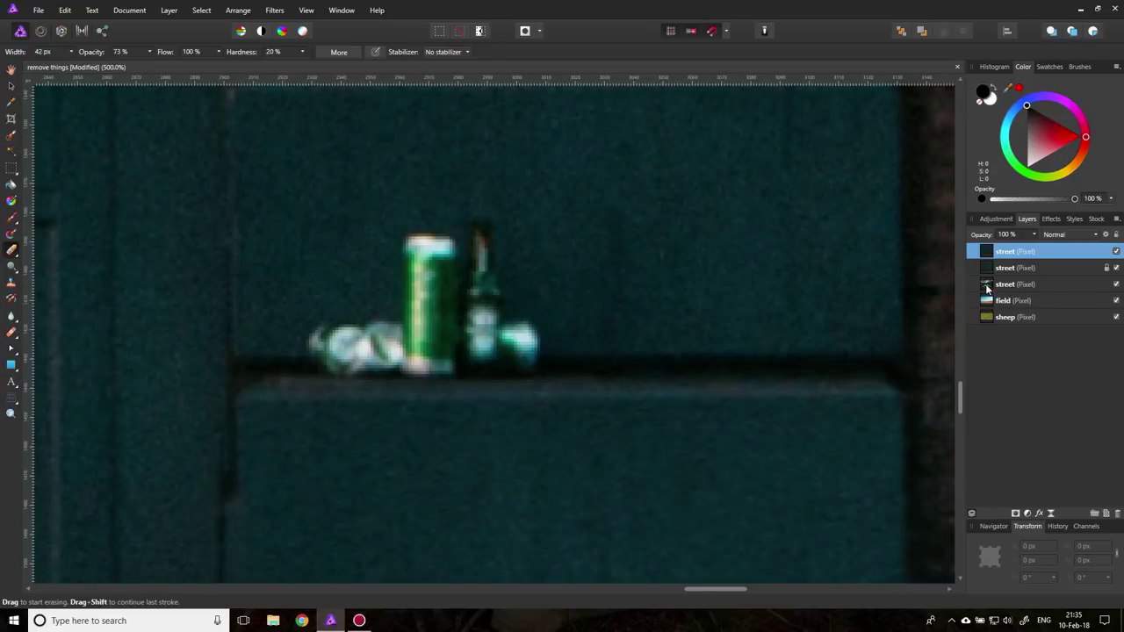
{"action": "left_click", "coordinate": [988, 285]}
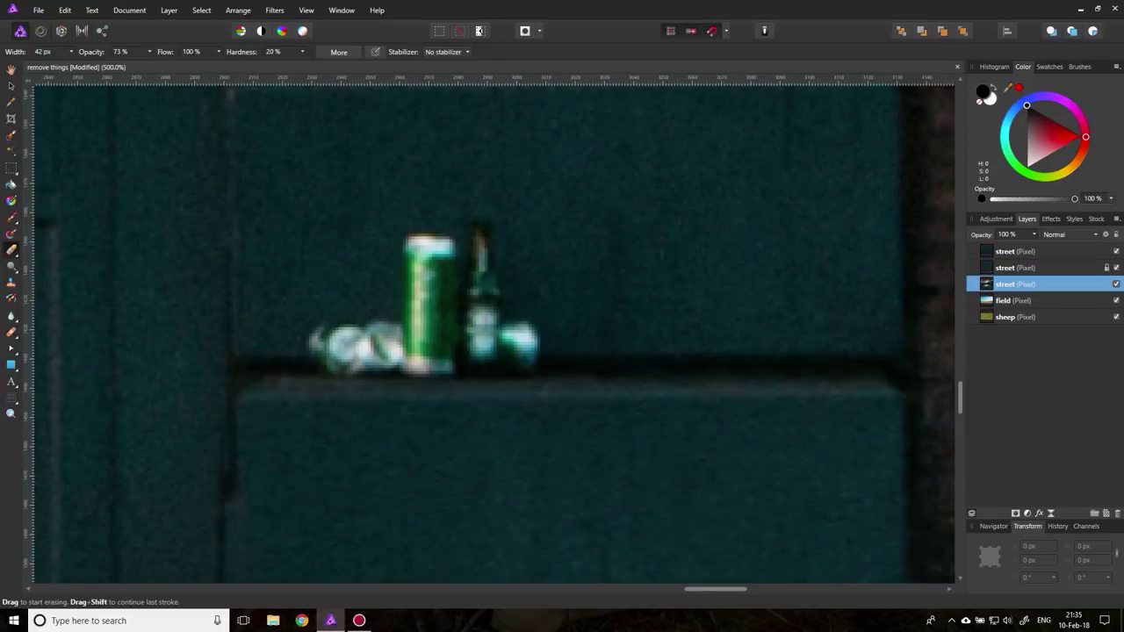
{"action": "left_click", "coordinate": [11, 281]}
{"action": "left_click", "coordinate": [72, 52]}
{"action": "left_click_drag", "start_coordinate": [76, 60], "coordinate": [91, 66]}
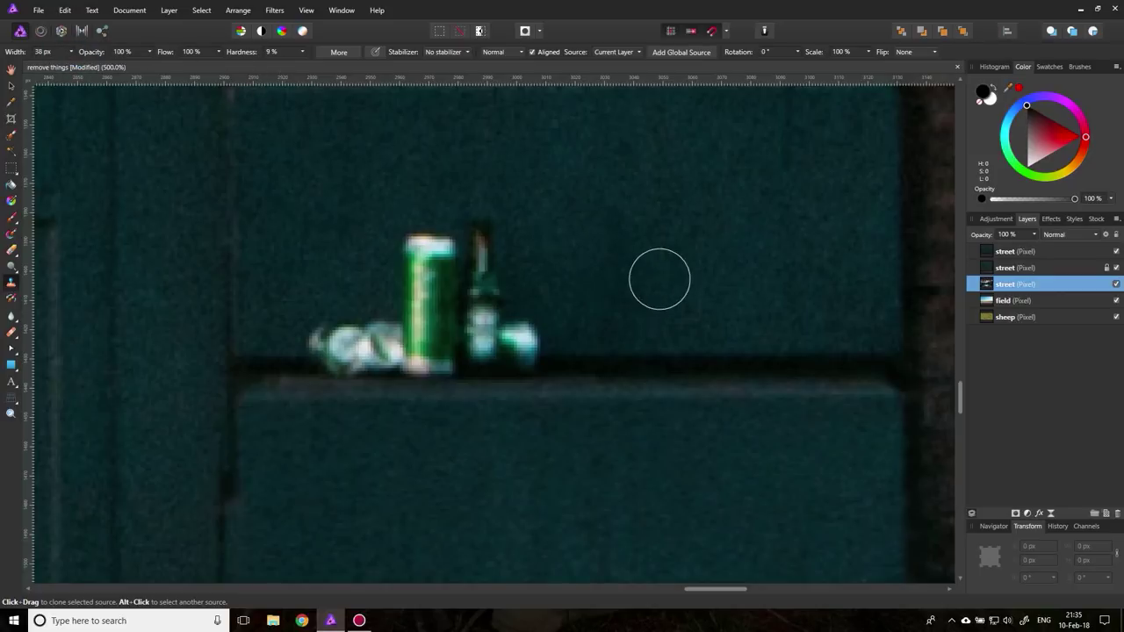
{"action": "left_click", "coordinate": [664, 360], "text": "alt"}
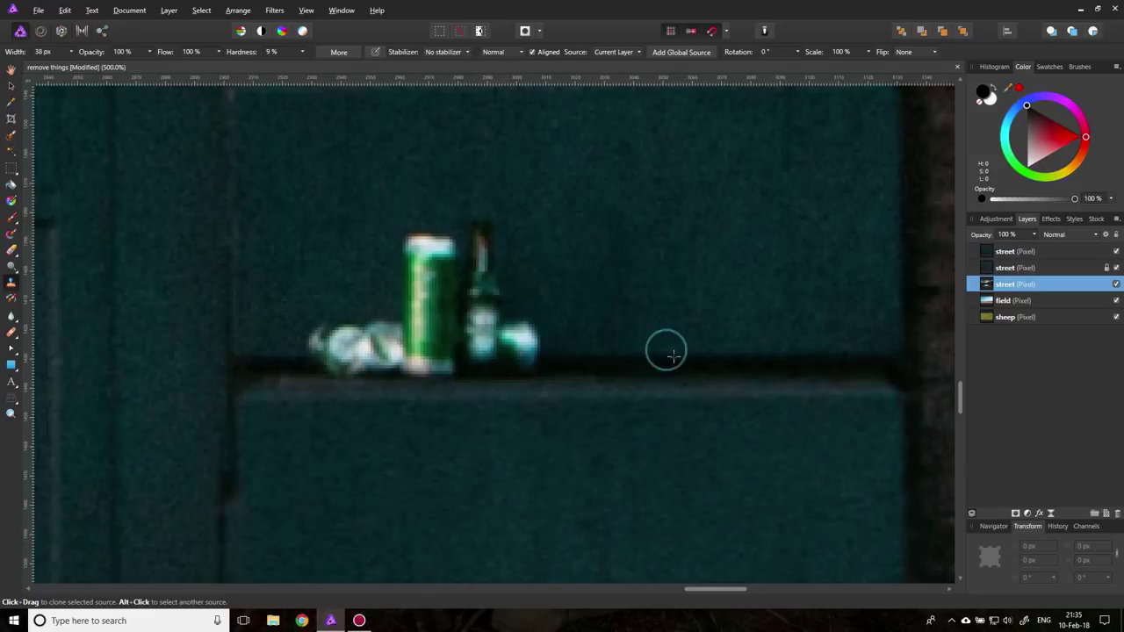
{"action": "left_click_drag", "start_coordinate": [532, 354], "coordinate": [525, 355]}
{"action": "key", "text": "ctrl+z"}
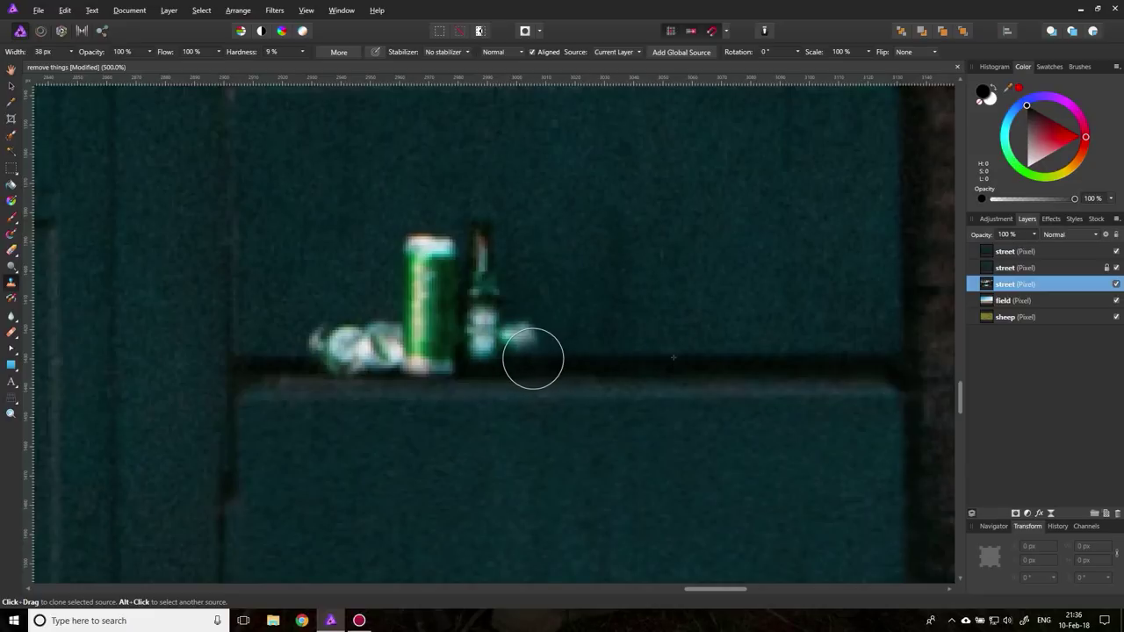
Sample the clean ledge beside the cans, clone it over all the cans and the bottle, and check the whole photo.
{"action": "left_click", "coordinate": [753, 356], "text": "alt"}
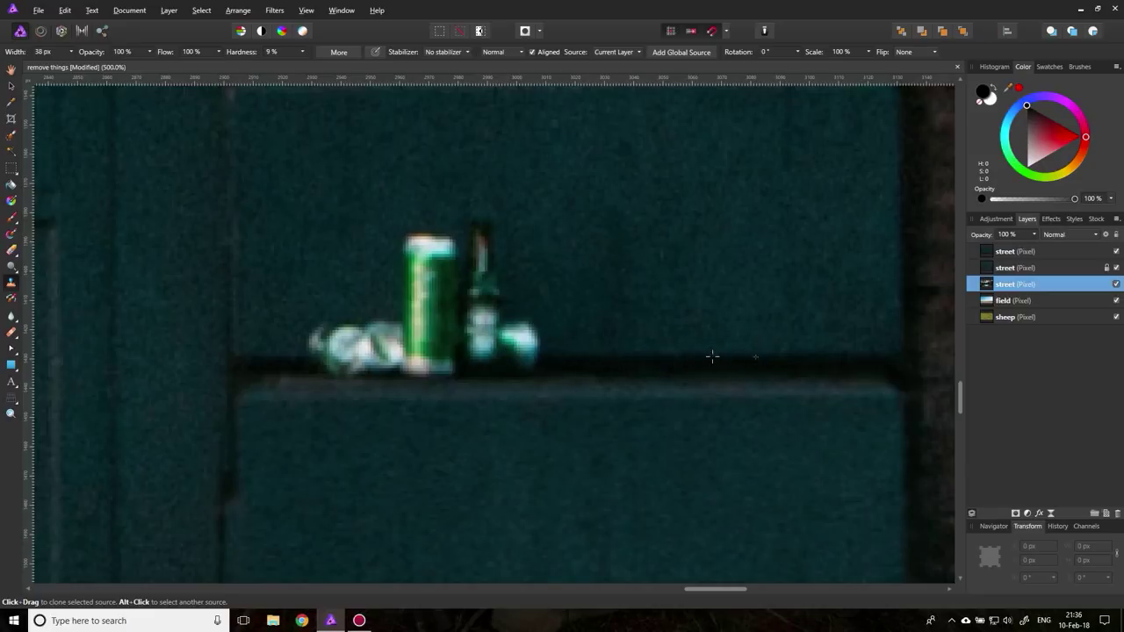
{"action": "mouse_move", "coordinate": [540, 354]}
{"action": "left_mouse_down"}
{"action": "mouse_move", "coordinate": [447, 356]}
{"action": "mouse_move", "coordinate": [529, 356]}
{"action": "mouse_move", "coordinate": [530, 282]}
{"action": "mouse_move", "coordinate": [482, 267]}
{"action": "mouse_move", "coordinate": [479, 240]}
{"action": "mouse_move", "coordinate": [458, 234]}
{"action": "mouse_move", "coordinate": [459, 301]}
{"action": "mouse_move", "coordinate": [426, 243]}
{"action": "mouse_move", "coordinate": [439, 292]}
{"action": "left_mouse_up"}
{"action": "mouse_move", "coordinate": [413, 341]}
{"action": "left_mouse_down"}
{"action": "mouse_move", "coordinate": [416, 367]}
{"action": "mouse_move", "coordinate": [396, 336]}
{"action": "mouse_move", "coordinate": [312, 348]}
{"action": "left_mouse_up"}
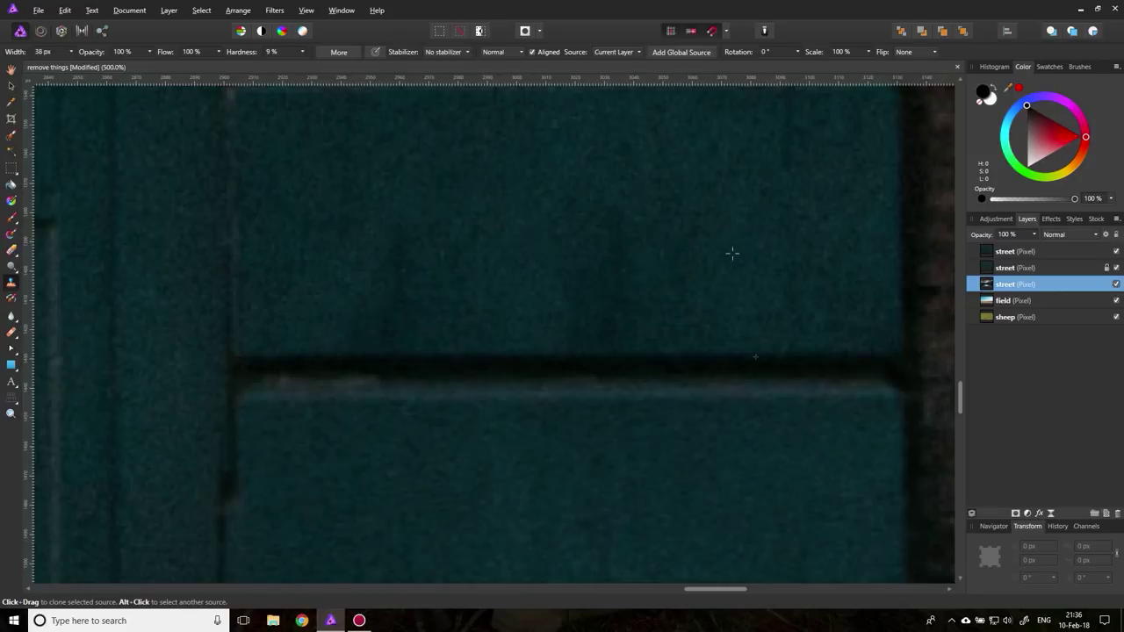
{"action": "left_click", "coordinate": [528, 208], "text": "alt"}
{"action": "key", "text": "ctrl+0"}
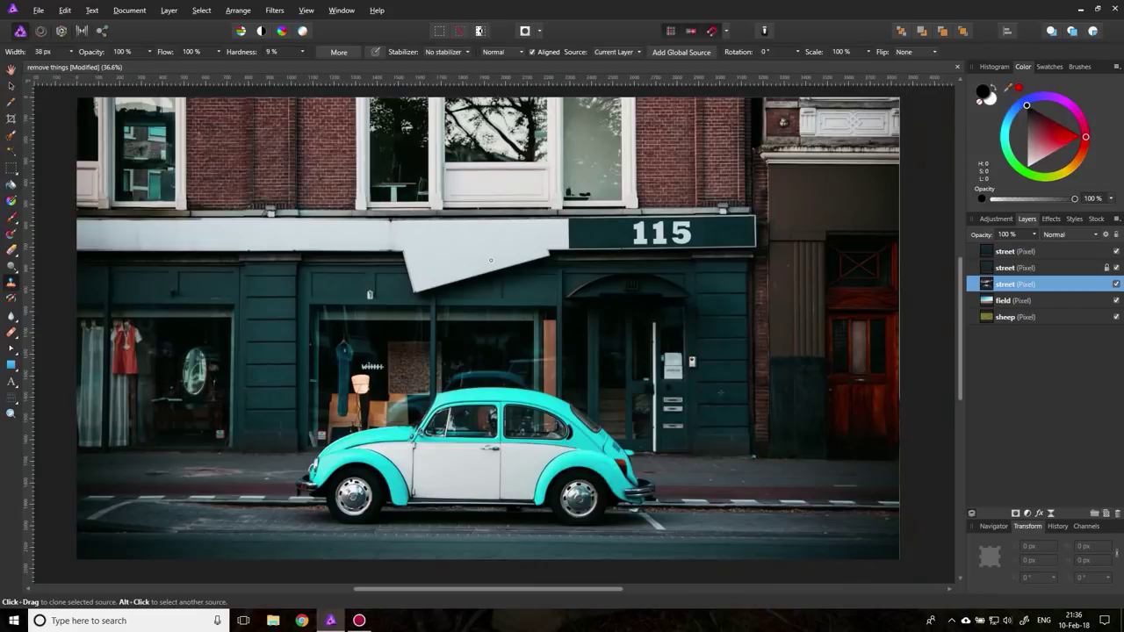
Clone clean wall texture over the light stains around the ledge on the middle street layer's wall patch with the 38 px Clone Brush.
{"action": "left_click", "coordinate": [11, 413]}
{"action": "left_click", "coordinate": [729, 431]}
{"action": "left_click", "coordinate": [718, 448]}
{"action": "left_click_drag", "start_coordinate": [717, 448], "coordinate": [744, 426]}
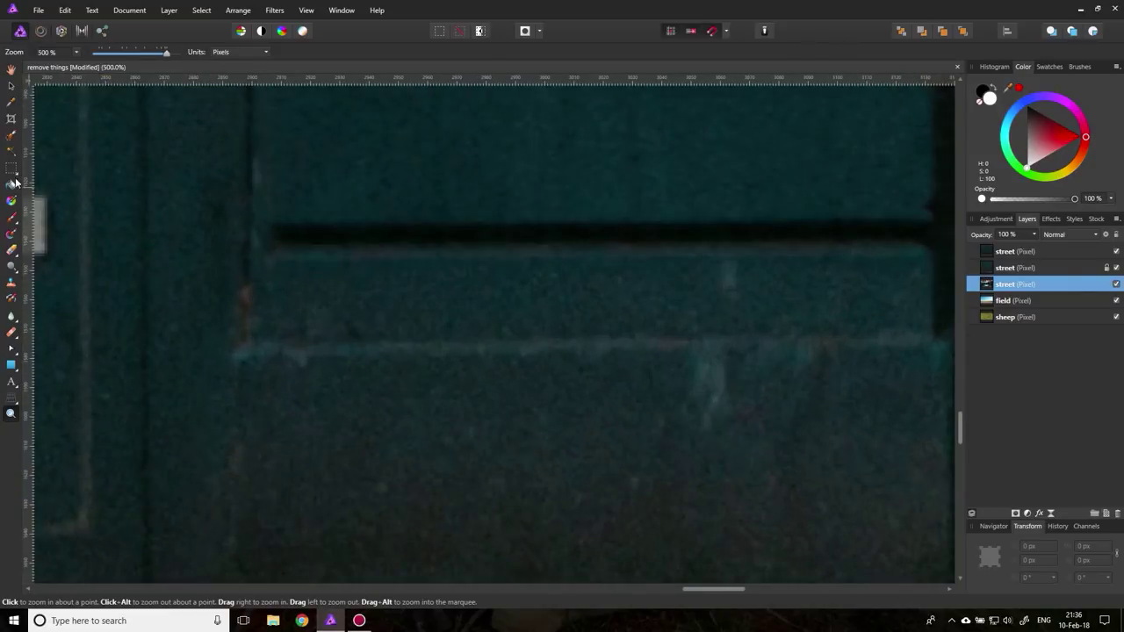
{"action": "left_click", "coordinate": [11, 283]}
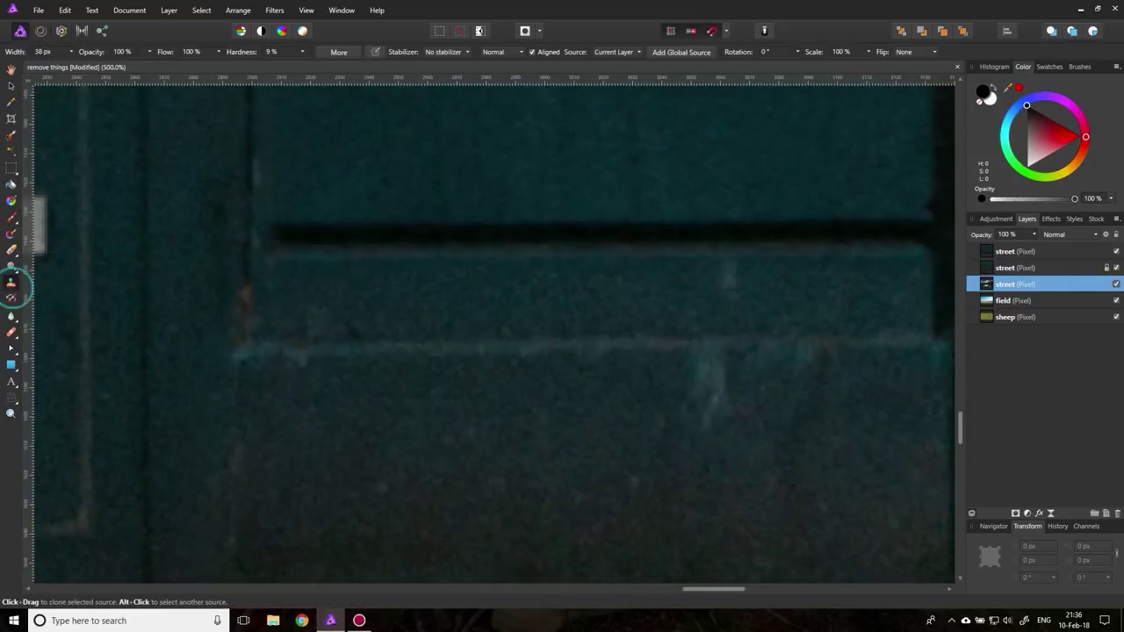
{"action": "left_click", "coordinate": [617, 393], "text": "alt"}
{"action": "left_click", "coordinate": [1010, 268]}
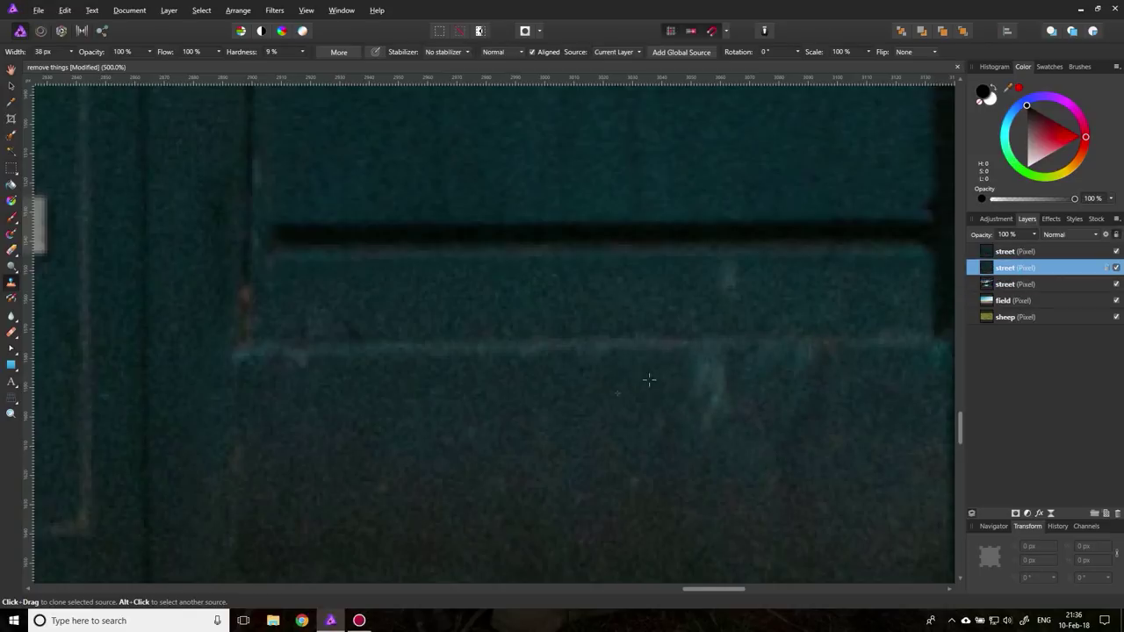
{"action": "mouse_move", "coordinate": [698, 378]}
{"action": "left_mouse_down"}
{"action": "mouse_move", "coordinate": [705, 425]}
{"action": "mouse_move", "coordinate": [716, 400]}
{"action": "left_mouse_up"}
{"action": "left_click", "coordinate": [634, 288], "text": "alt"}
{"action": "left_click_drag", "start_coordinate": [727, 271], "coordinate": [728, 284]}
{"action": "left_click", "coordinate": [356, 410], "text": "alt"}
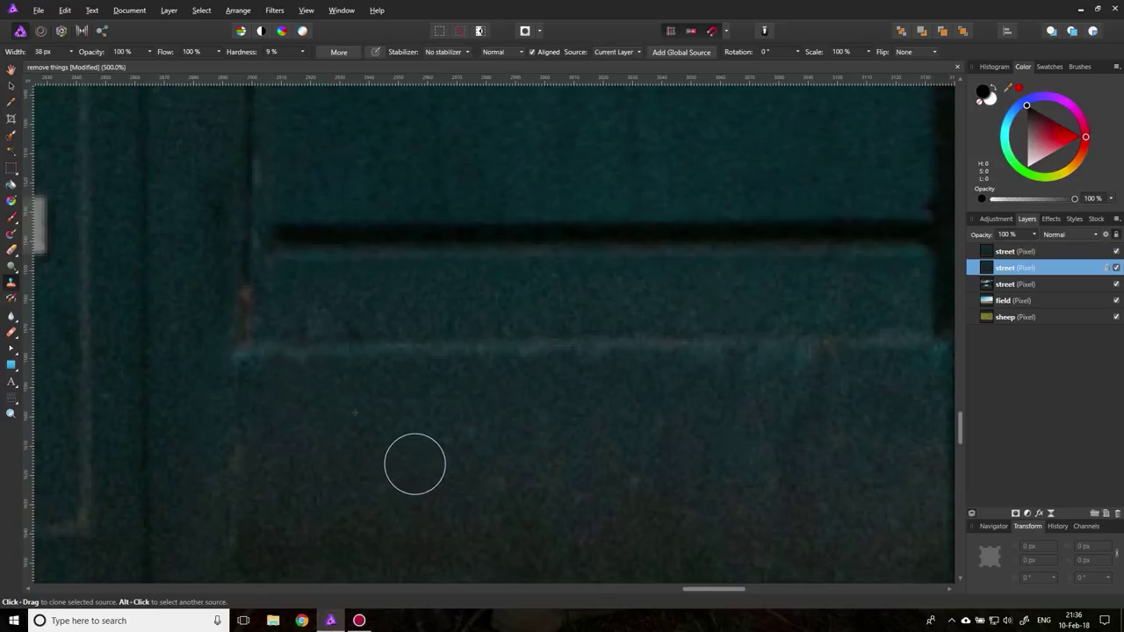
{"action": "key", "text": "ctrl+0"}
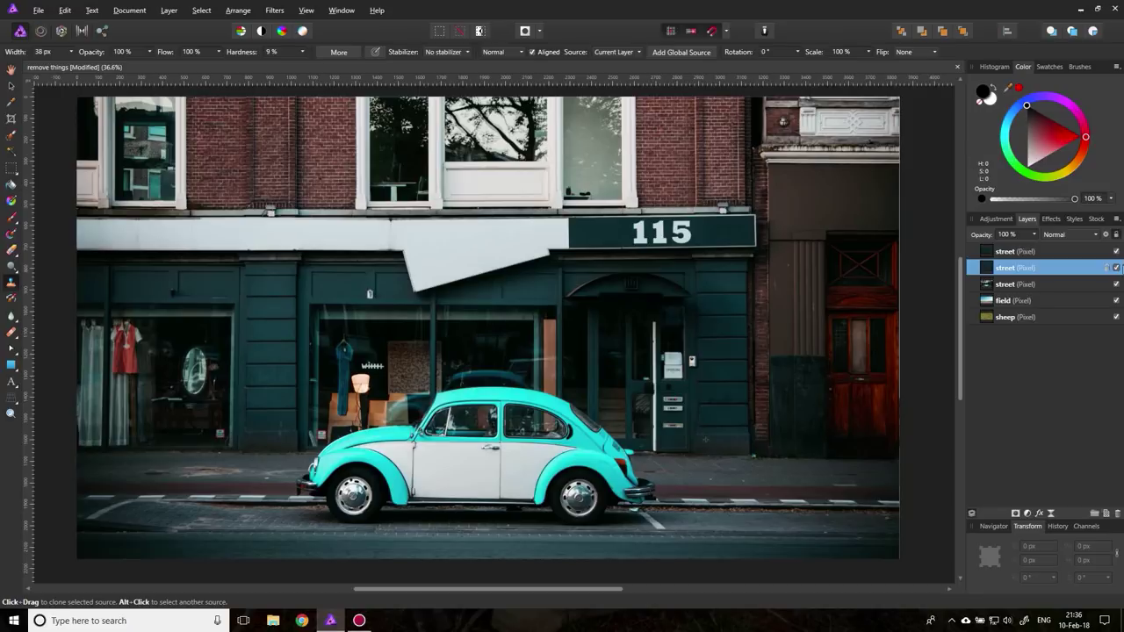
Hide and re-show both wall patch layers to compare the street photo with and without the patches.
{"action": "left_click", "coordinate": [1117, 251]}
{"action": "left_click", "coordinate": [1116, 268]}
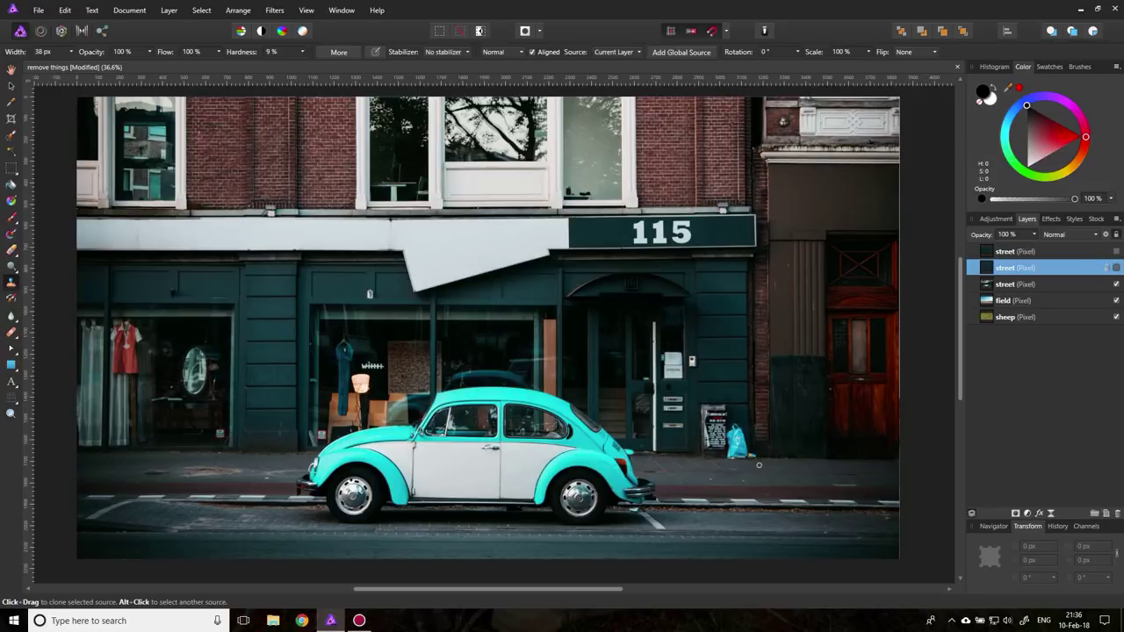
{"action": "left_click", "coordinate": [1116, 268]}
{"action": "left_click", "coordinate": [1116, 252]}
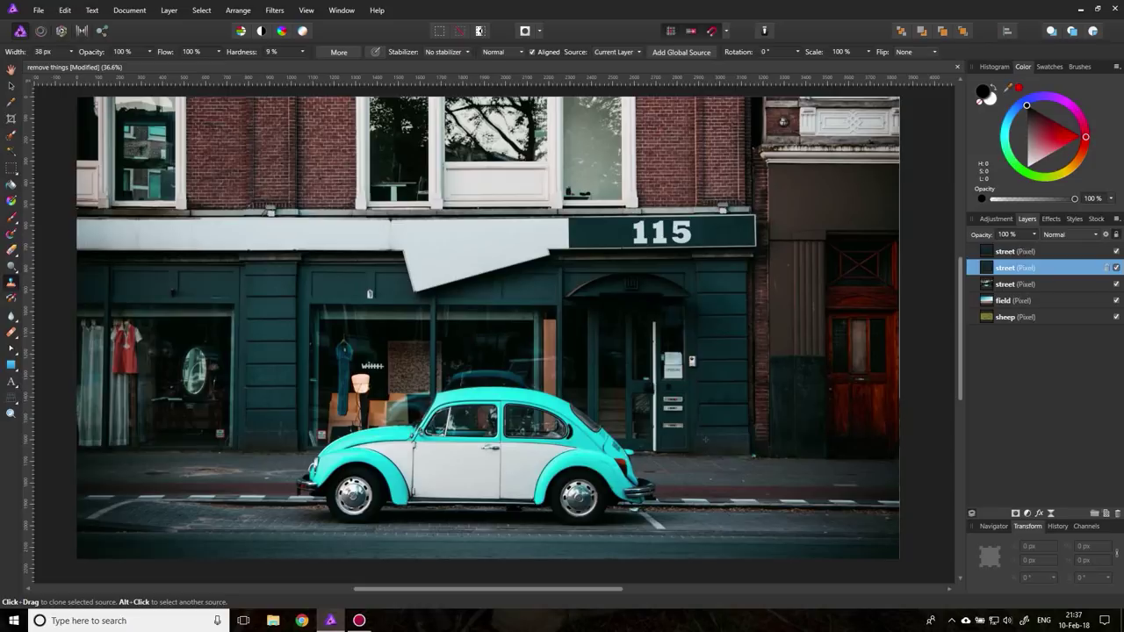
Try covering the white speck on the brown wall beside the brick column with sampled wall colour using the 31 px Paint Brush.
{"action": "left_click", "coordinate": [12, 412]}
{"action": "left_click", "coordinate": [791, 256]}
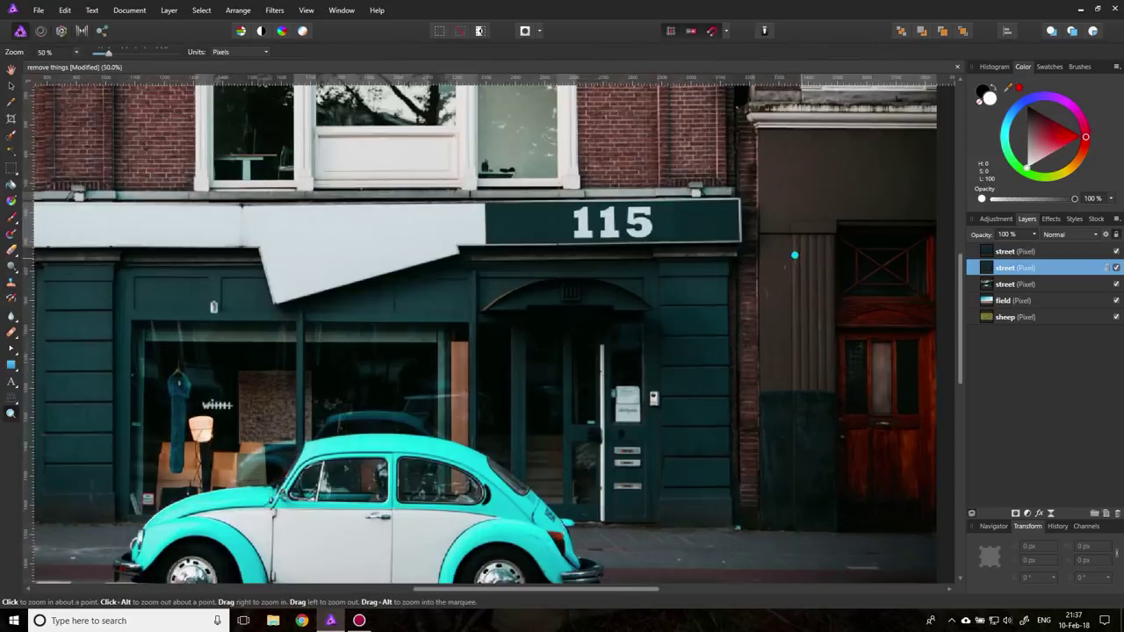
{"action": "left_click", "coordinate": [790, 260]}
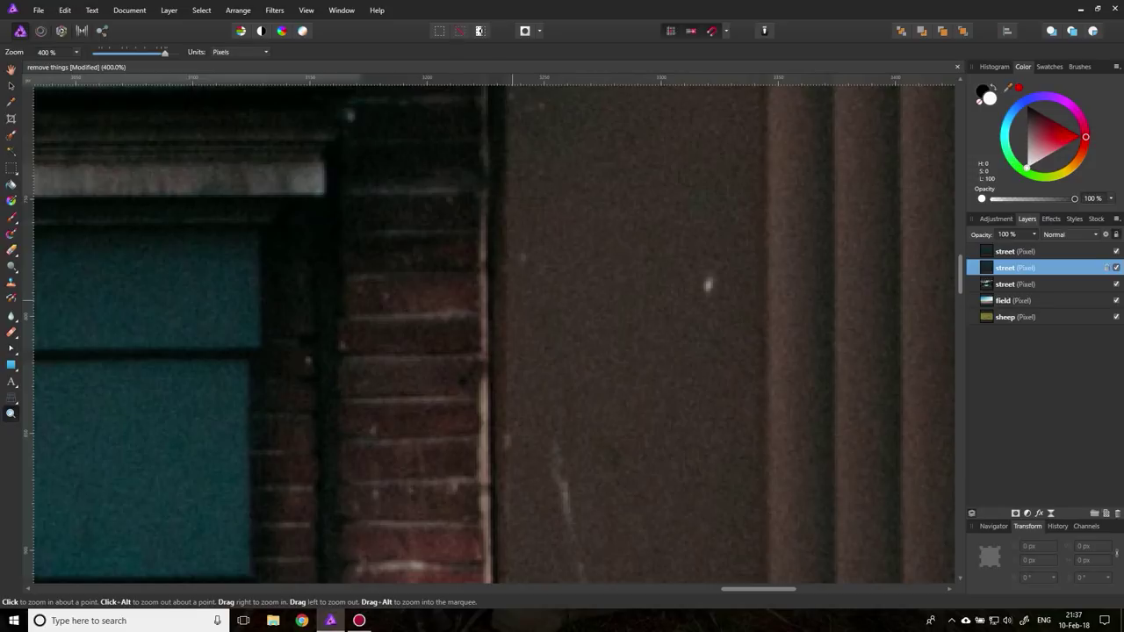
{"action": "left_click", "coordinate": [12, 218]}
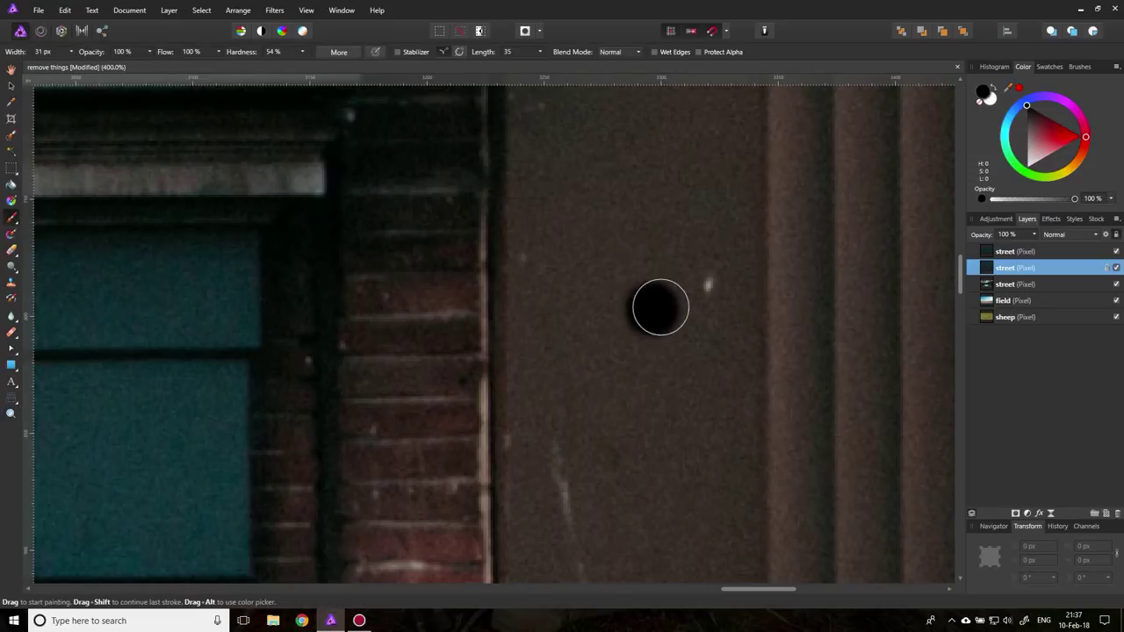
{"action": "left_click_drag", "start_coordinate": [636, 246], "coordinate": [640, 281]}
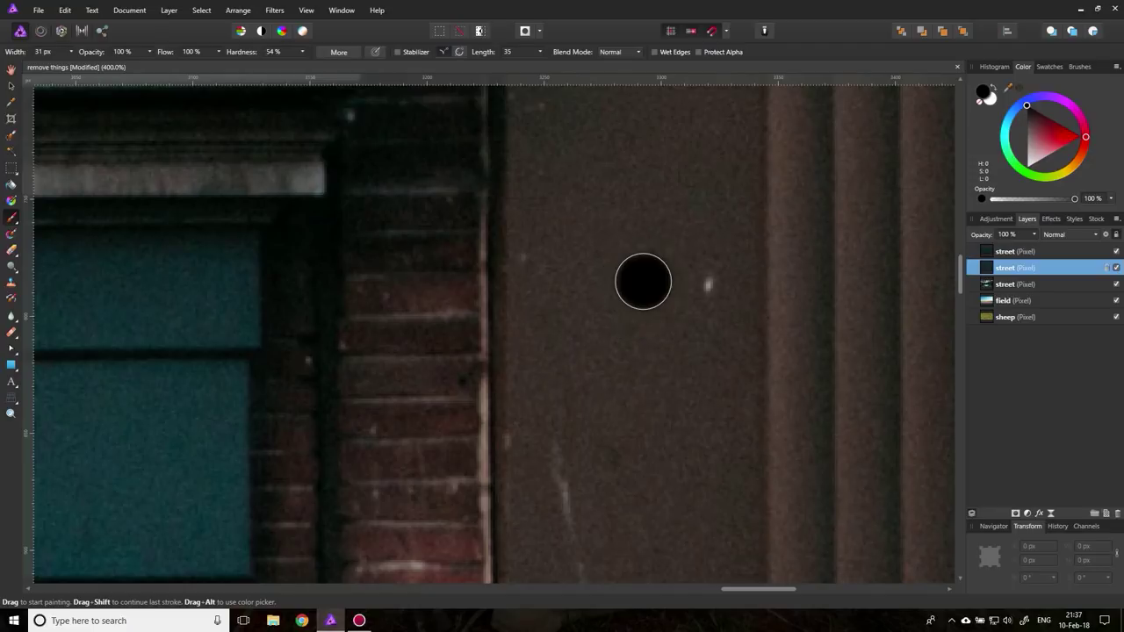
{"action": "left_click", "coordinate": [1025, 92]}
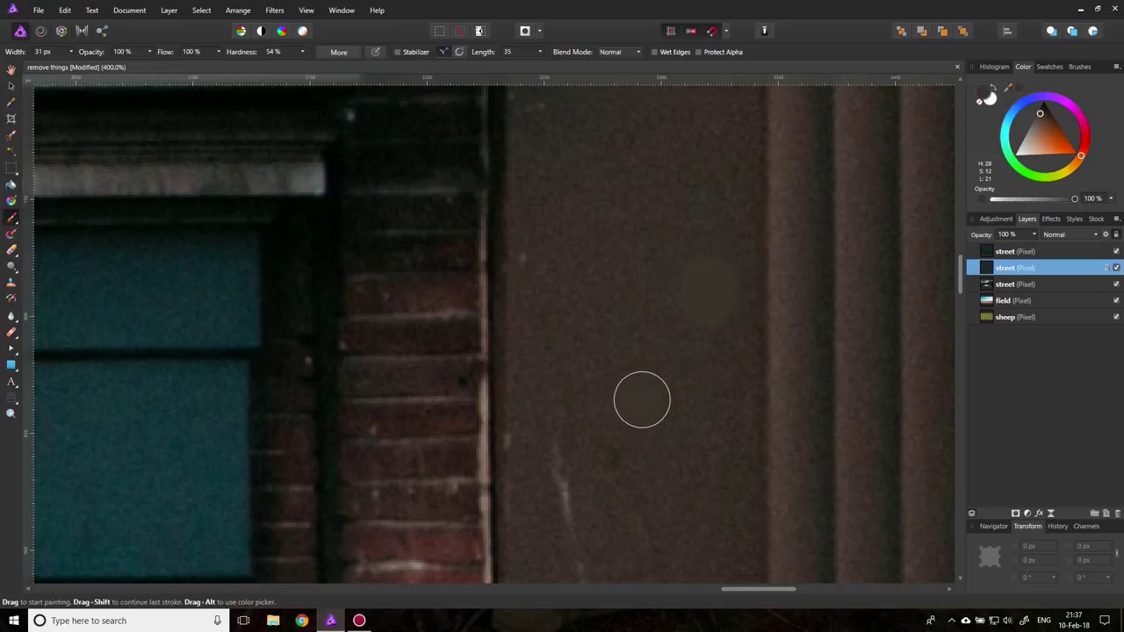
{"action": "left_click", "coordinate": [498, 253]}
{"action": "key", "text": "ctrl+z"}
{"action": "key", "text": "ctrl+0"}
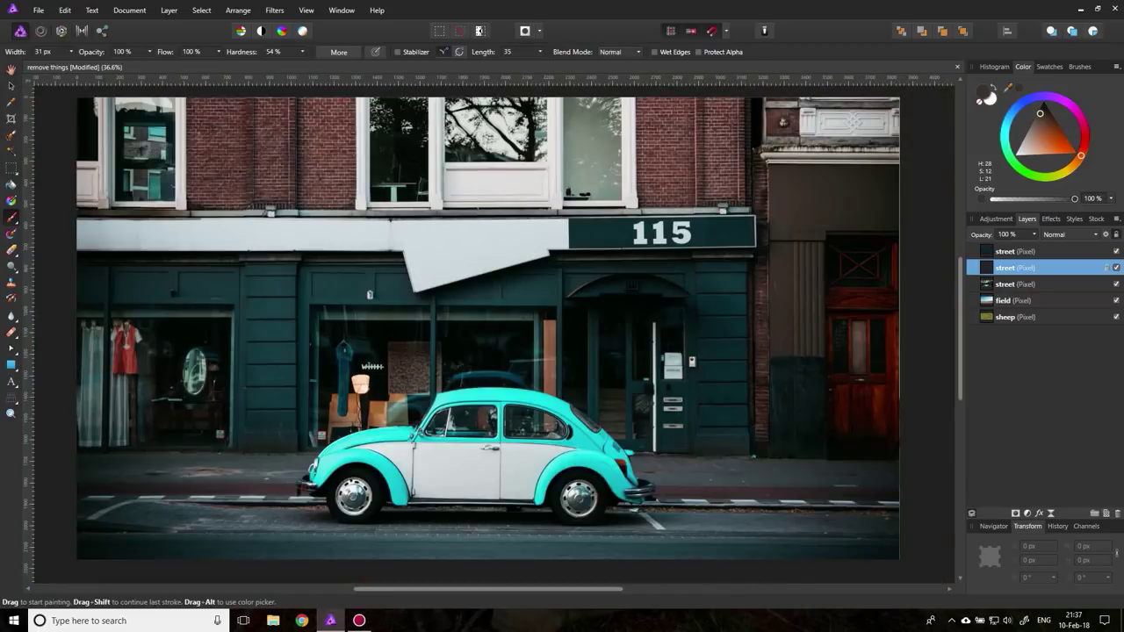
Inspect the painted spot on the brown wall up close and revert the flat paint over the speck.
{"action": "left_click", "coordinate": [788, 265]}
{"action": "left_click", "coordinate": [12, 414]}
{"action": "left_click", "coordinate": [780, 260]}
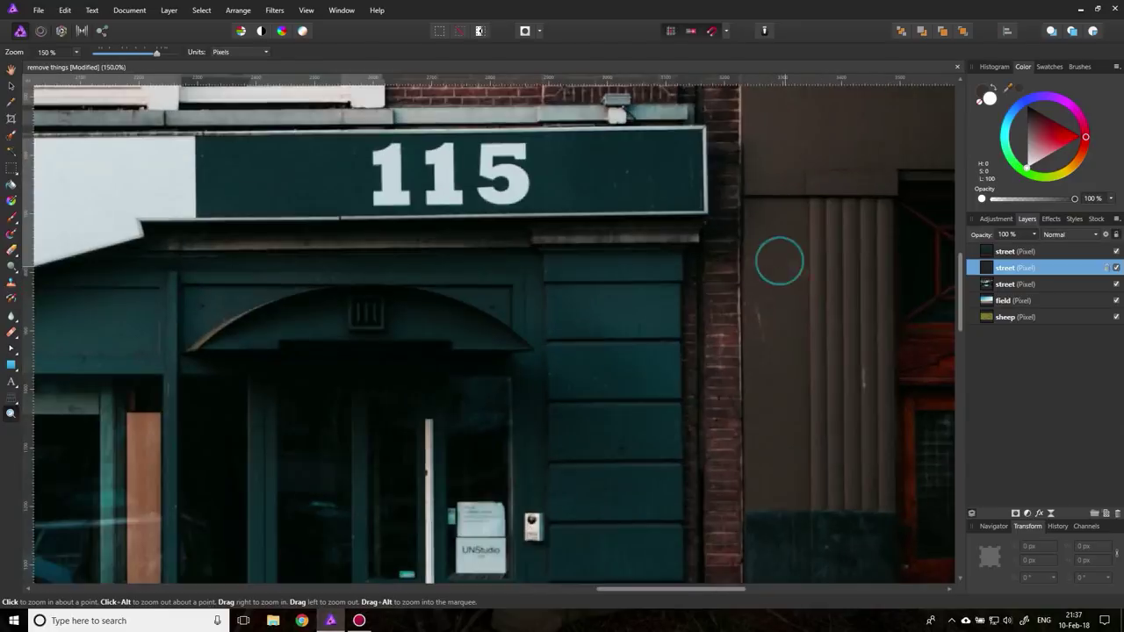
{"action": "left_click", "coordinate": [780, 261]}
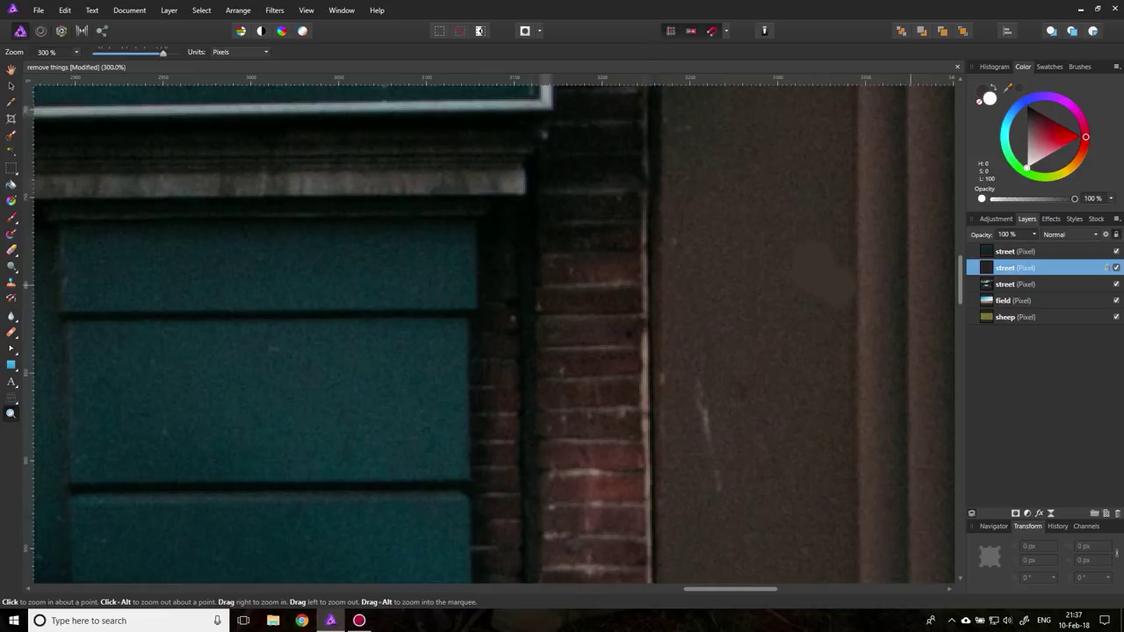
{"action": "scroll", "coordinate": [760, 372], "scroll_direction": "down", "scroll_amount": 2}
{"action": "scroll", "coordinate": [760, 373], "scroll_direction": "up", "scroll_amount": 2}
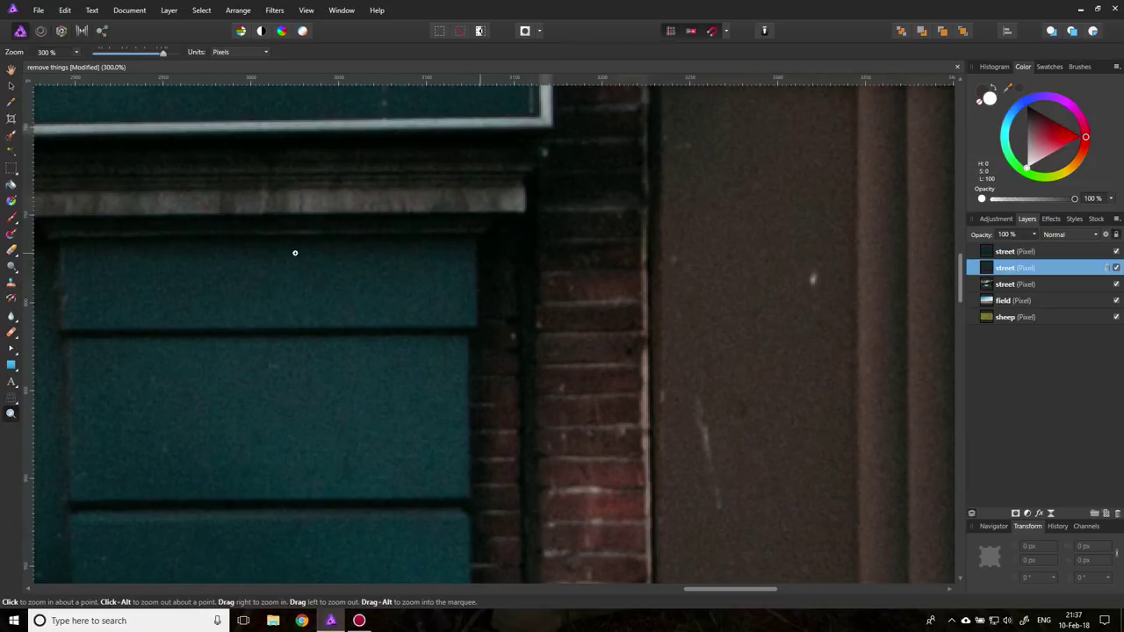
Clone clean wall over the white speck, long scratch and small marks on the main street layer's brown wall, and check the whole photo.
{"action": "left_click", "coordinate": [10, 285]}
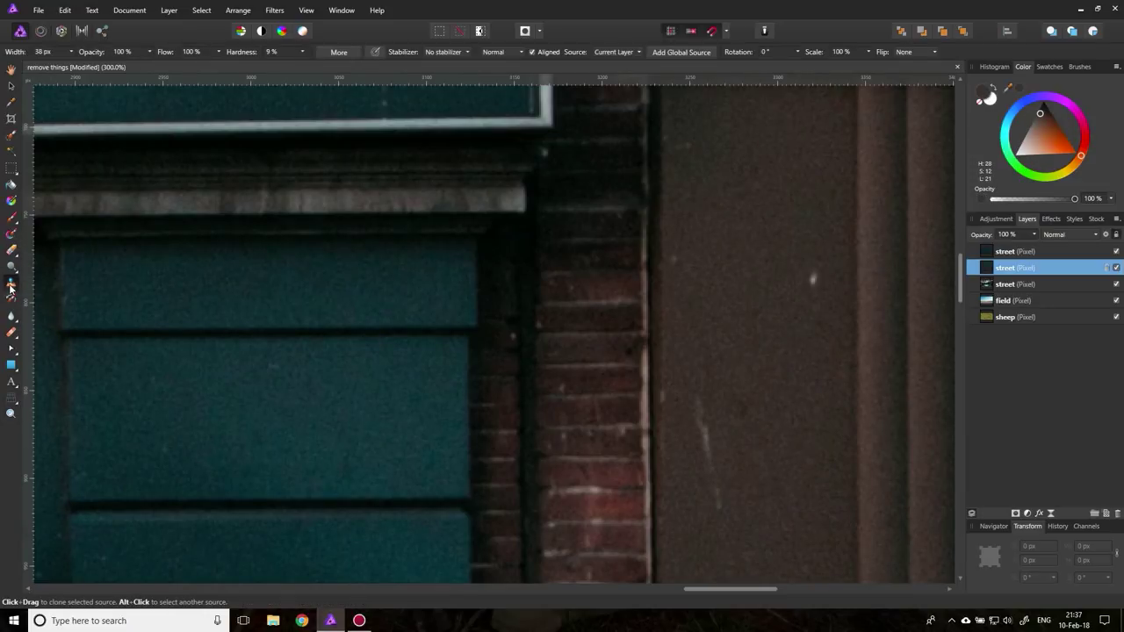
{"action": "left_click", "coordinate": [1010, 283]}
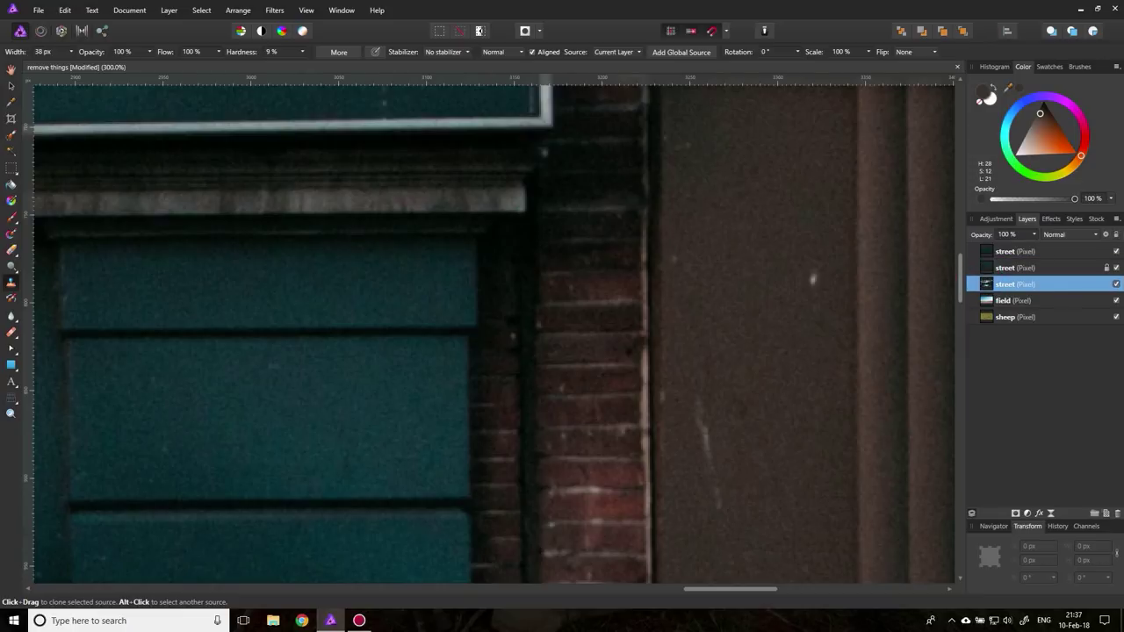
{"action": "left_click", "coordinate": [812, 280]}
{"action": "left_click_drag", "start_coordinate": [696, 406], "coordinate": [717, 505]}
{"action": "left_click", "coordinate": [681, 257]}
{"action": "left_click", "coordinate": [694, 153]}
{"action": "key", "text": "v"}
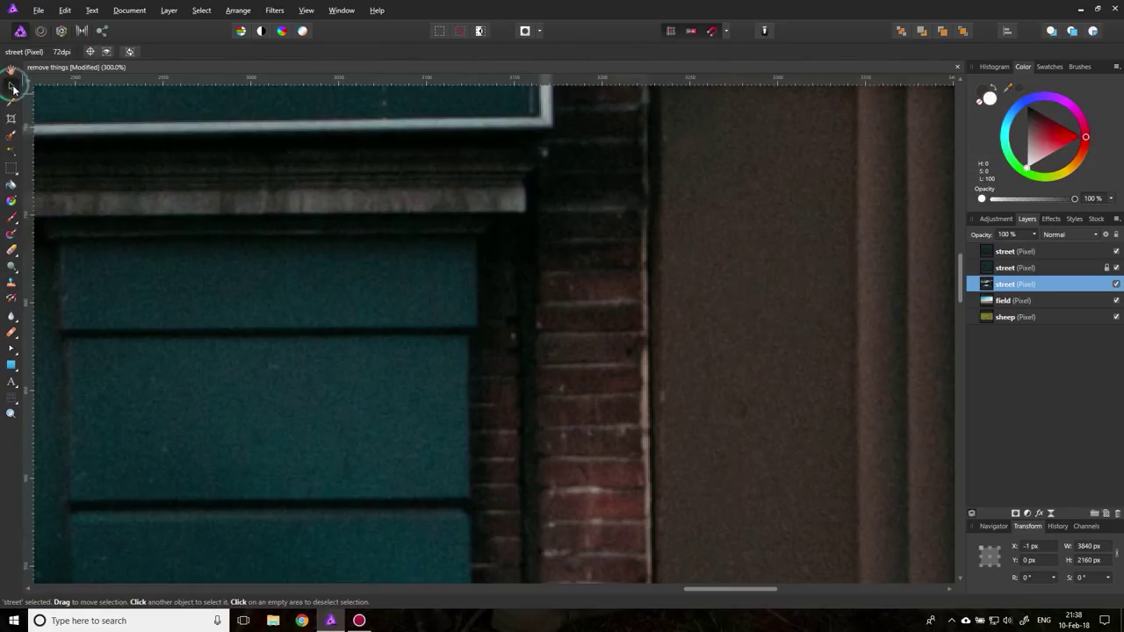
{"action": "key", "text": "ctrl+0"}
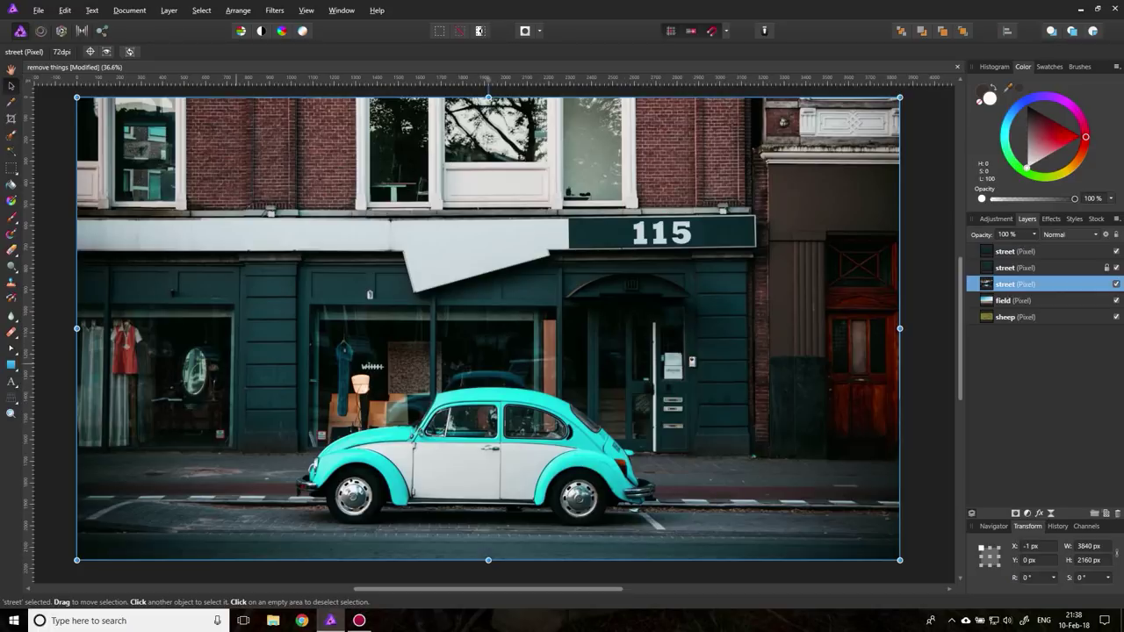
Hide the three street layers and the field layer to reveal the sheep photo.
{"action": "left_click", "coordinate": [1117, 284]}
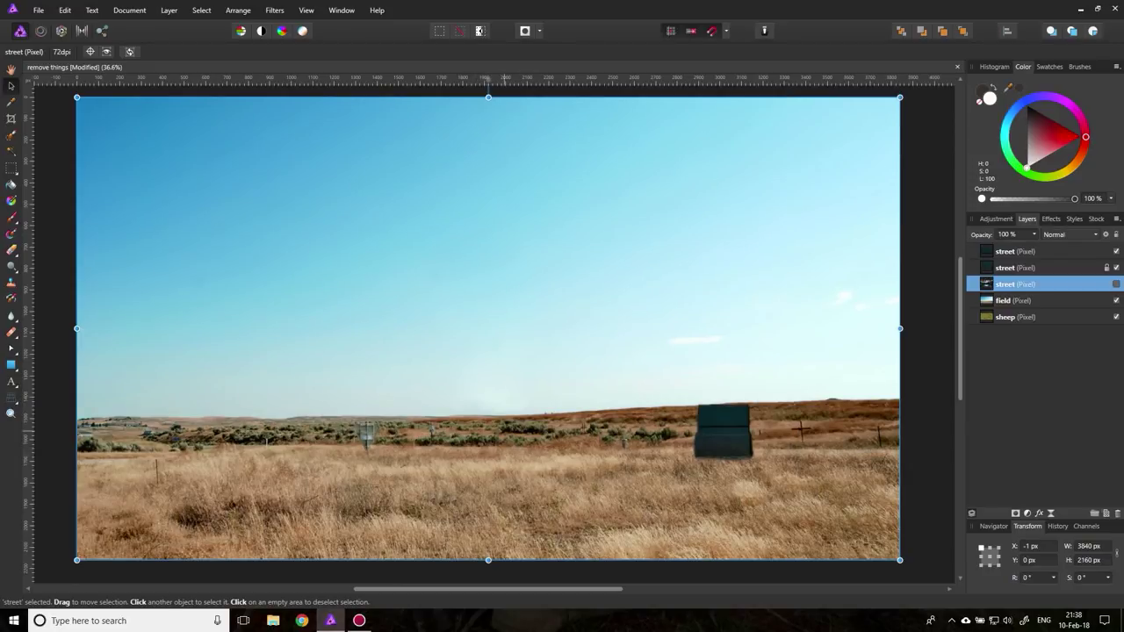
{"action": "left_click", "coordinate": [1116, 268]}
{"action": "left_click", "coordinate": [1116, 251]}
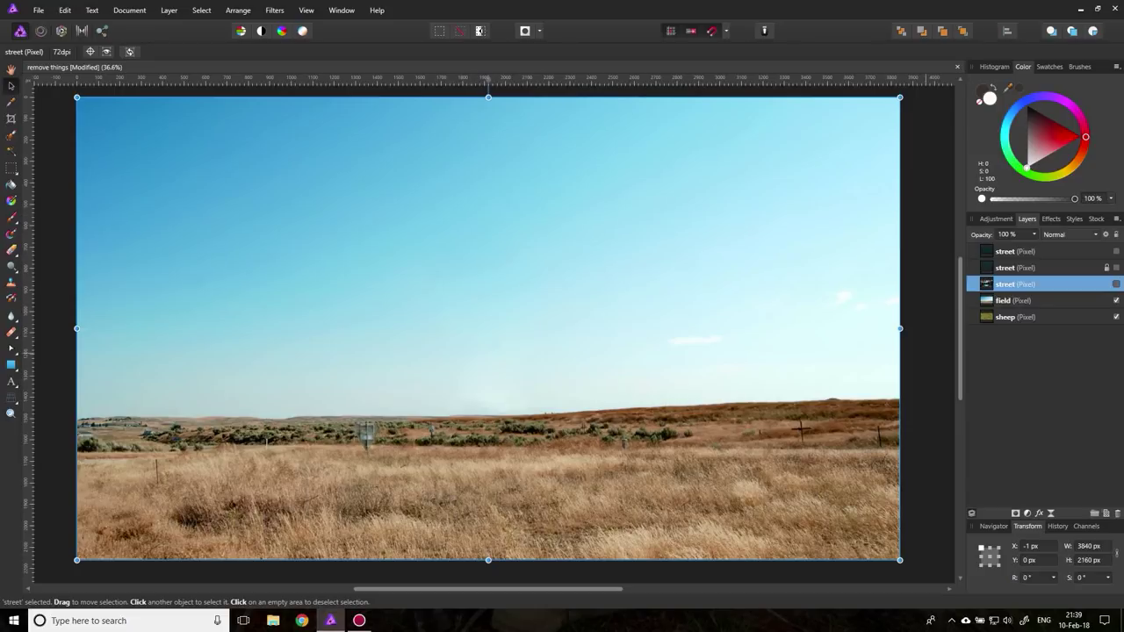
{"action": "left_click", "coordinate": [1116, 300]}
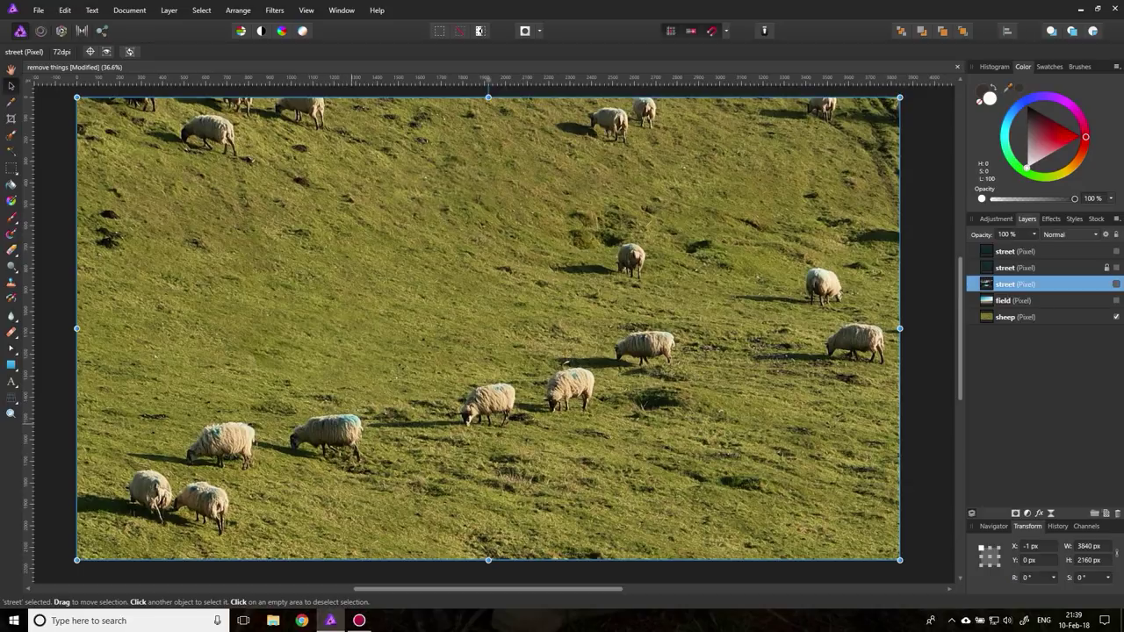
Select the sheep layer and choose the 38 px Healing Brush for the blue mark on the middle sheep's back.
{"action": "left_click", "coordinate": [11, 412]}
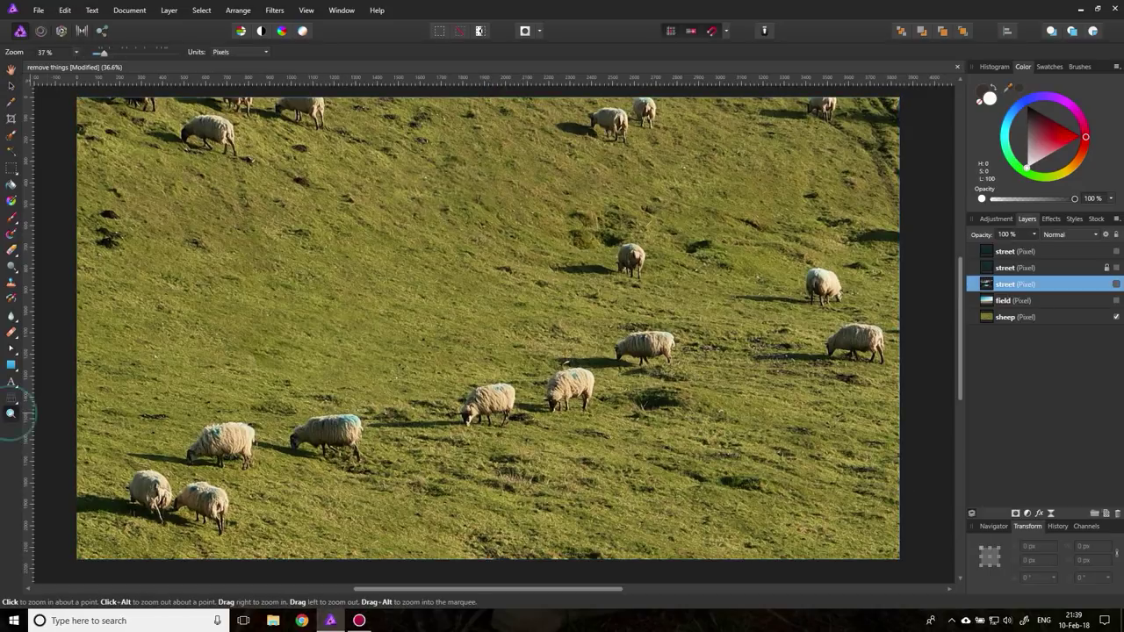
{"action": "left_click", "coordinate": [575, 379]}
{"action": "left_click", "coordinate": [574, 377]}
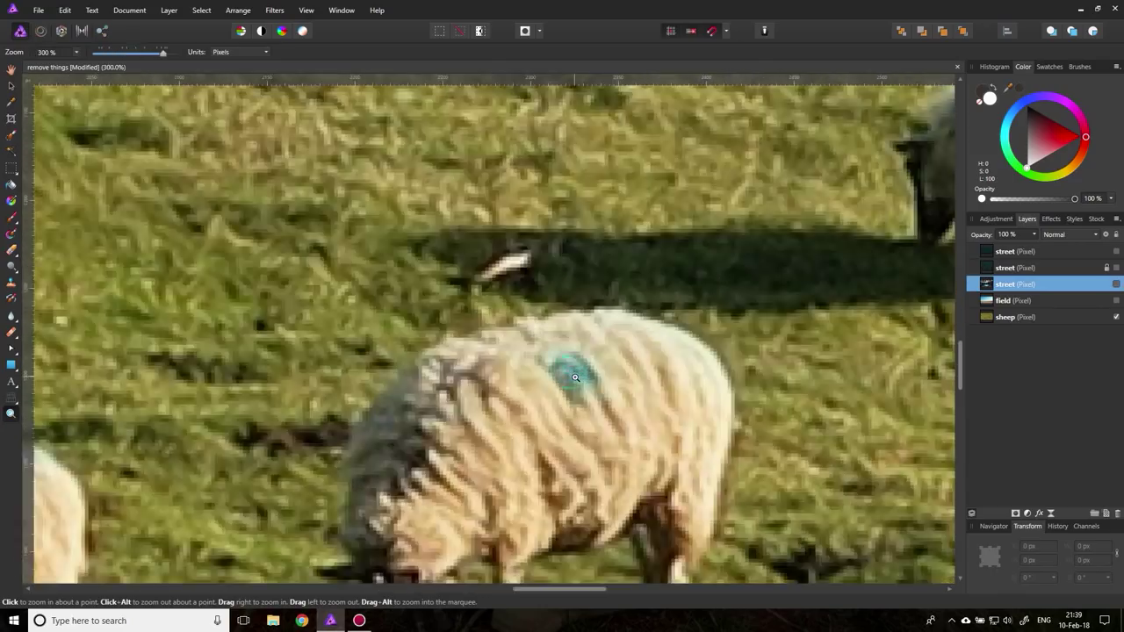
{"action": "left_click", "coordinate": [1013, 318]}
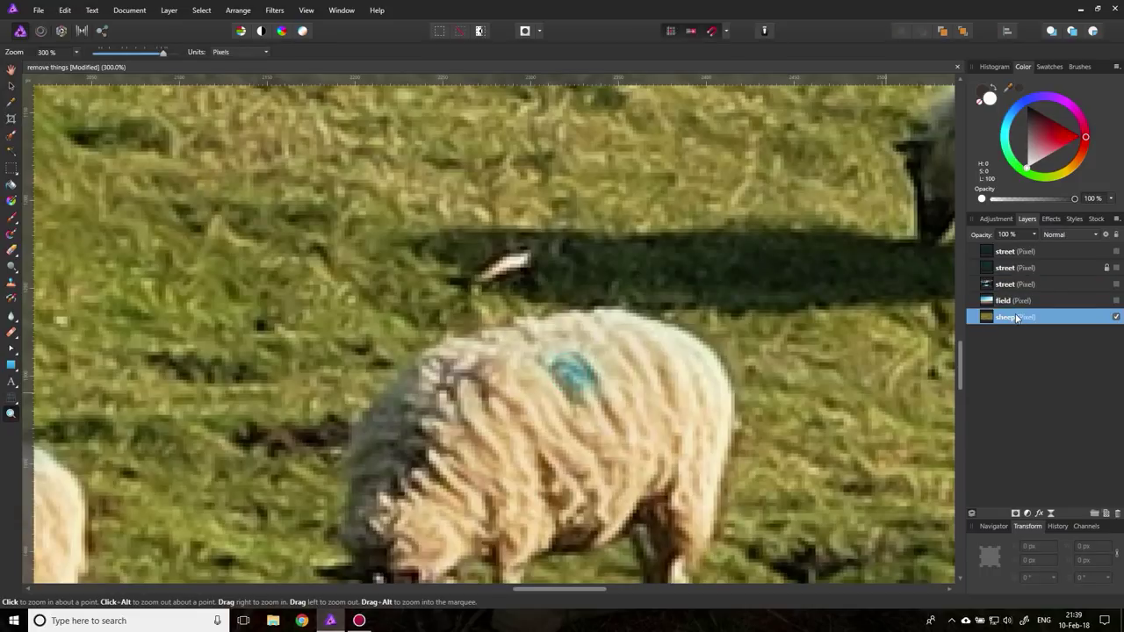
{"action": "left_click", "coordinate": [12, 282]}
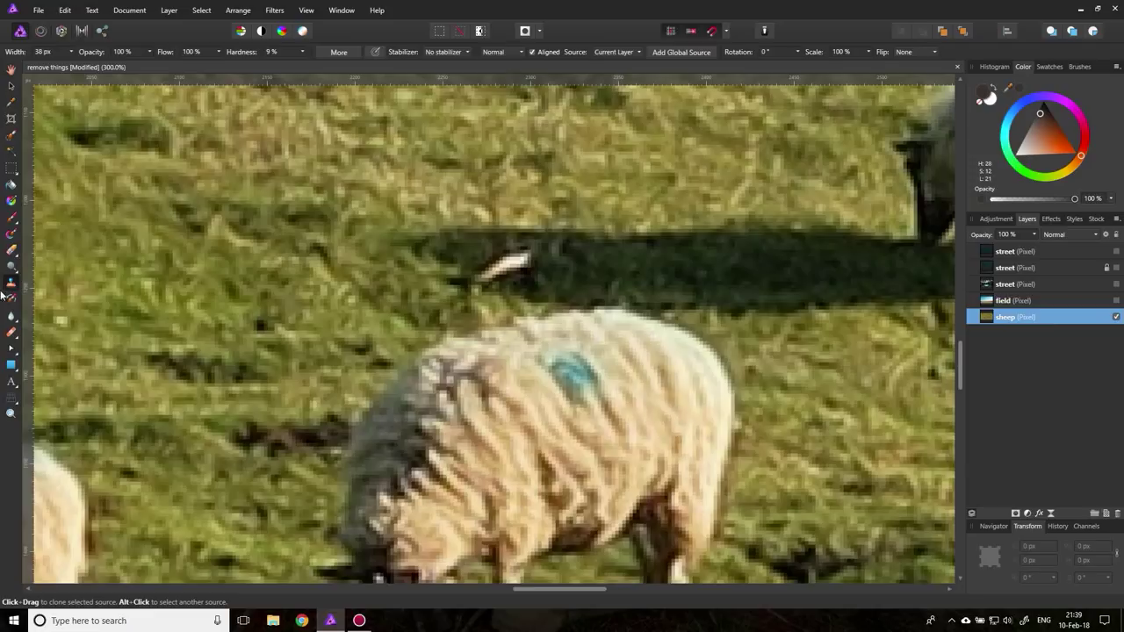
{"action": "left_click", "coordinate": [531, 52]}
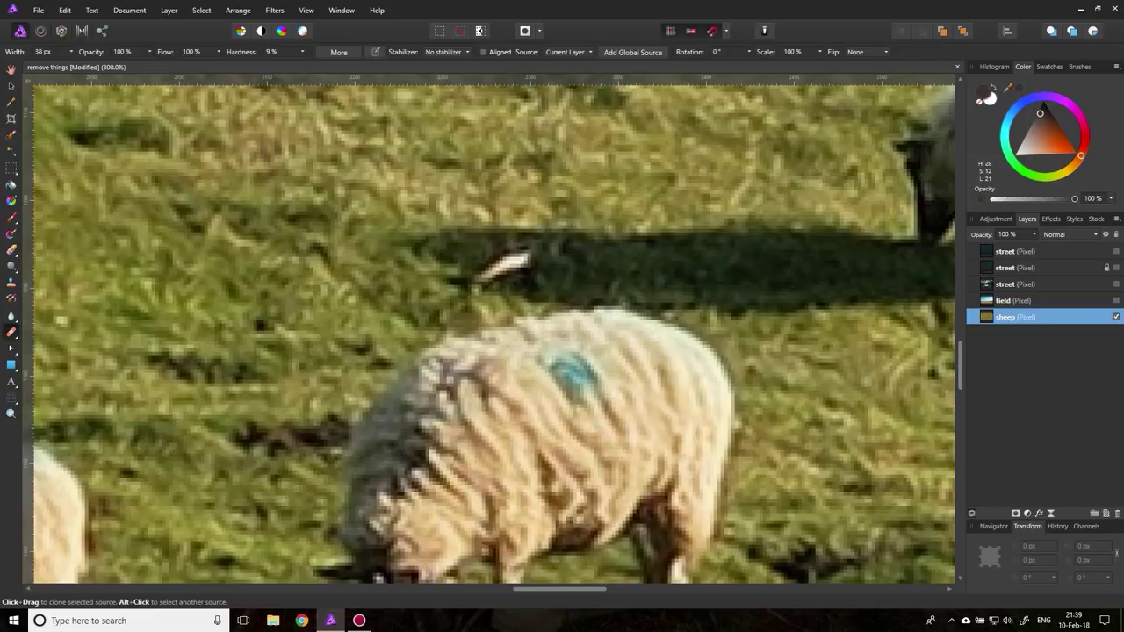
Try healing the blue mark on the sheep's back with fleece sampled near its rear, and undo the stroke.
{"action": "left_click", "coordinate": [655, 388], "text": "alt"}
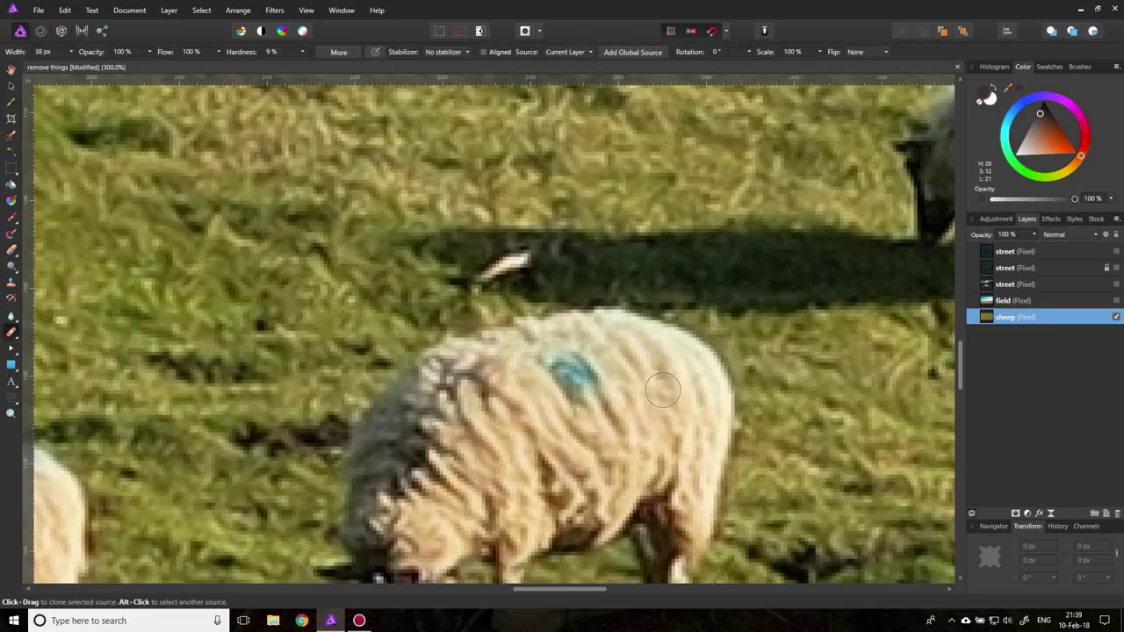
{"action": "mouse_move", "coordinate": [594, 379]}
{"action": "left_mouse_down"}
{"action": "mouse_move", "coordinate": [549, 362]}
{"action": "mouse_move", "coordinate": [558, 392]}
{"action": "mouse_move", "coordinate": [582, 403]}
{"action": "left_mouse_up"}
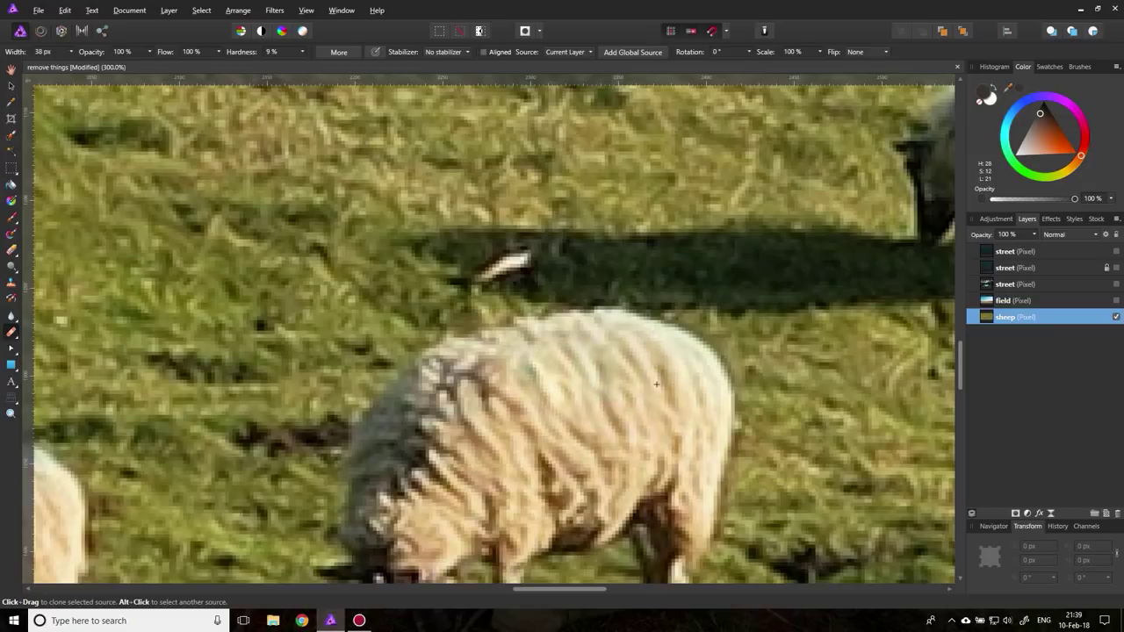
{"action": "key", "text": "ctrl+z"}
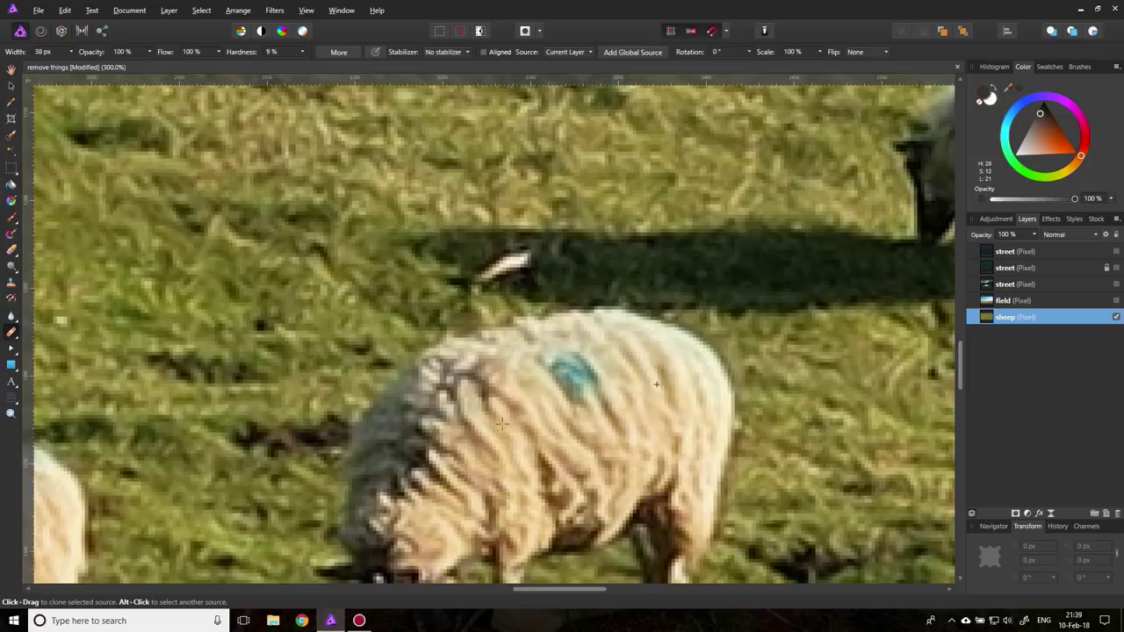
Heal the blue mark on the sheep's back with fleece sampled from lower on its side, and check the whole photo.
{"action": "left_click", "coordinate": [513, 429], "text": "alt"}
{"action": "mouse_move", "coordinate": [553, 364]}
{"action": "left_mouse_down"}
{"action": "mouse_move", "coordinate": [570, 397]}
{"action": "mouse_move", "coordinate": [585, 393]}
{"action": "mouse_move", "coordinate": [575, 369]}
{"action": "left_mouse_up"}
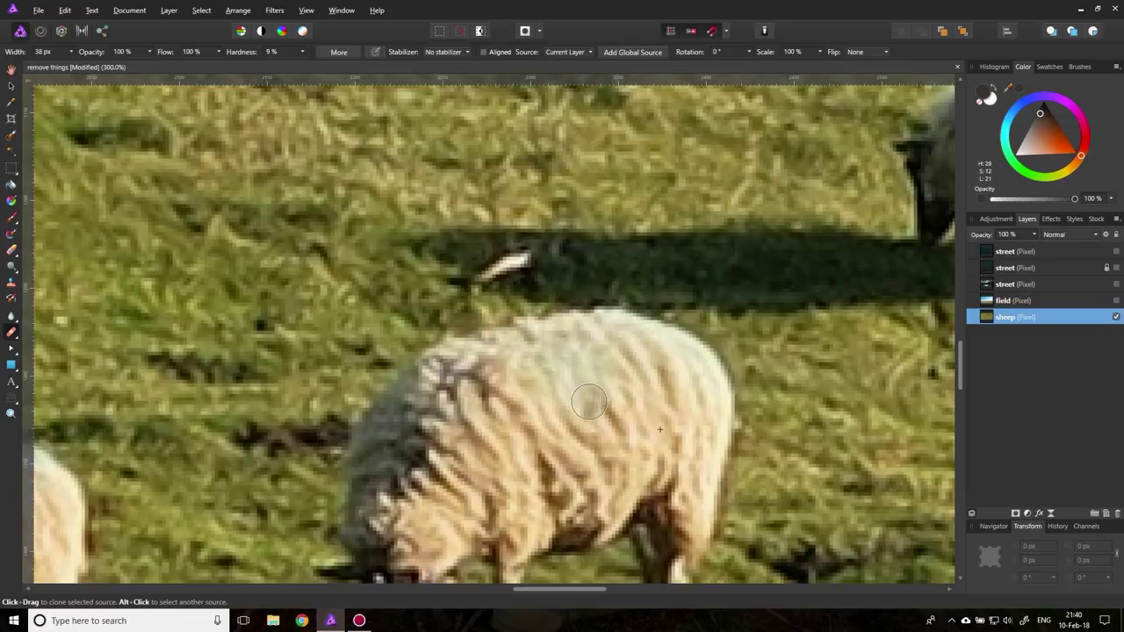
{"action": "left_click_drag", "start_coordinate": [565, 593], "coordinate": [387, 594]}
{"action": "key", "text": "ctrl+0"}
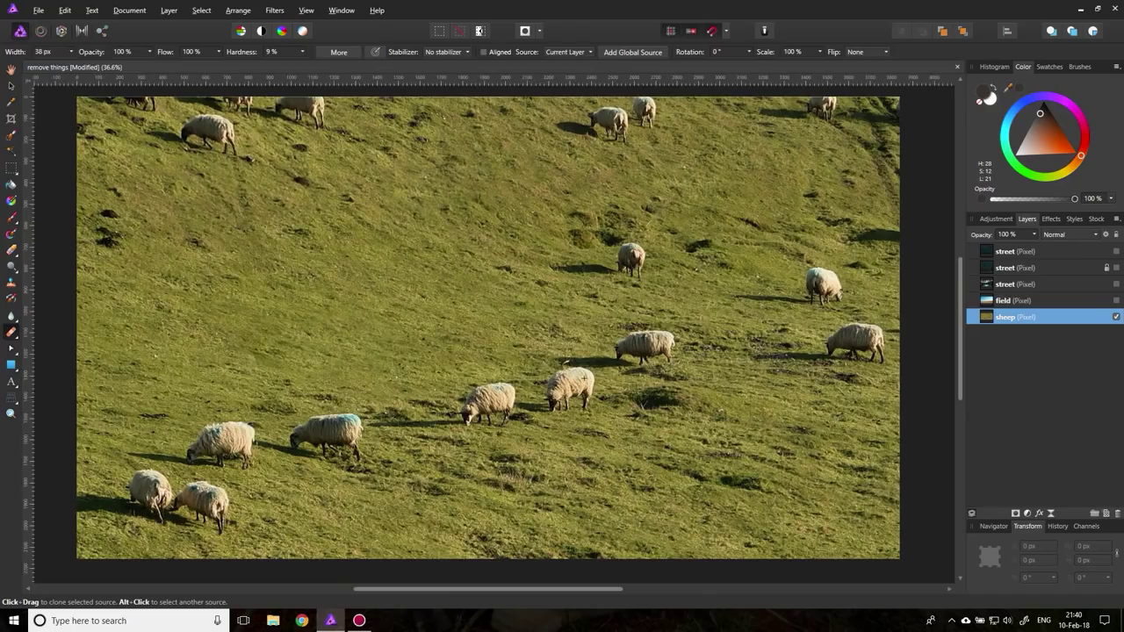
Clone sampled fleece over the blue mark on the lower-left sheep's shoulder with the 38 px Clone Brush and check the whole photo.
{"action": "left_click", "coordinate": [10, 413]}
{"action": "left_click", "coordinate": [202, 444]}
{"action": "left_click", "coordinate": [202, 443]}
{"action": "left_click", "coordinate": [203, 439]}
{"action": "left_click", "coordinate": [233, 382]}
{"action": "scroll", "coordinate": [233, 381], "scroll_direction": "up", "scroll_amount": 1}
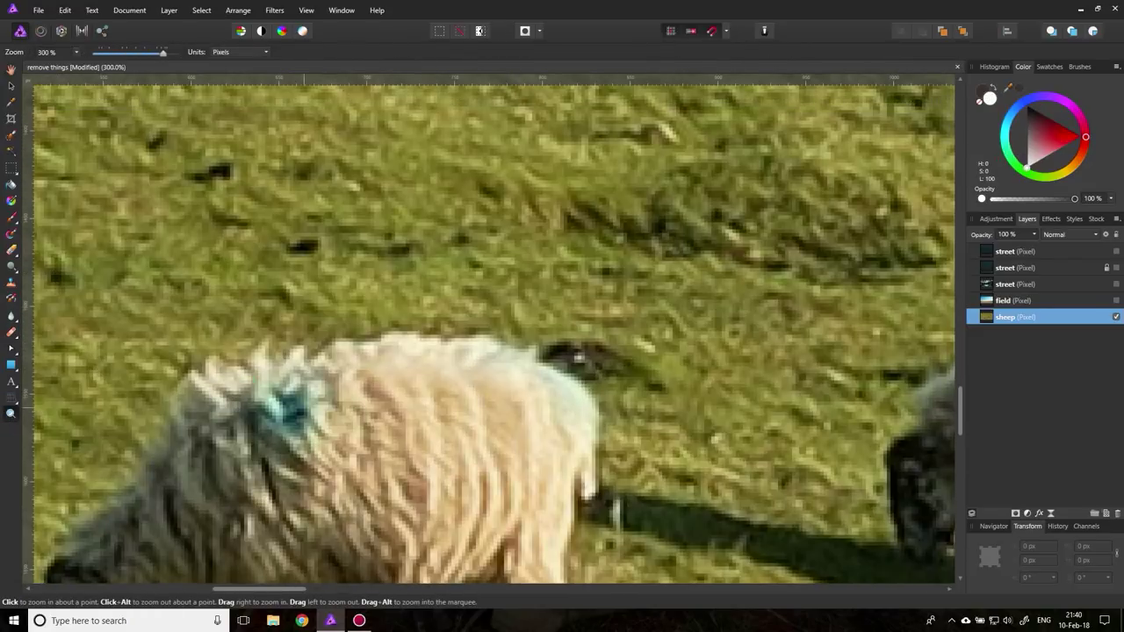
{"action": "left_click", "coordinate": [11, 282]}
{"action": "left_click", "coordinate": [342, 505], "text": "alt"}
{"action": "mouse_move", "coordinate": [311, 448]}
{"action": "left_mouse_down"}
{"action": "mouse_move", "coordinate": [308, 409]}
{"action": "mouse_move", "coordinate": [286, 405]}
{"action": "mouse_move", "coordinate": [270, 420]}
{"action": "mouse_move", "coordinate": [288, 447]}
{"action": "mouse_move", "coordinate": [278, 467]}
{"action": "mouse_move", "coordinate": [250, 427]}
{"action": "mouse_move", "coordinate": [273, 447]}
{"action": "mouse_move", "coordinate": [219, 463]}
{"action": "left_mouse_up"}
{"action": "left_click", "coordinate": [220, 461], "text": "alt"}
{"action": "mouse_move", "coordinate": [263, 412]}
{"action": "left_mouse_down"}
{"action": "mouse_move", "coordinate": [272, 399]}
{"action": "mouse_move", "coordinate": [308, 413]}
{"action": "mouse_move", "coordinate": [297, 404]}
{"action": "left_mouse_up"}
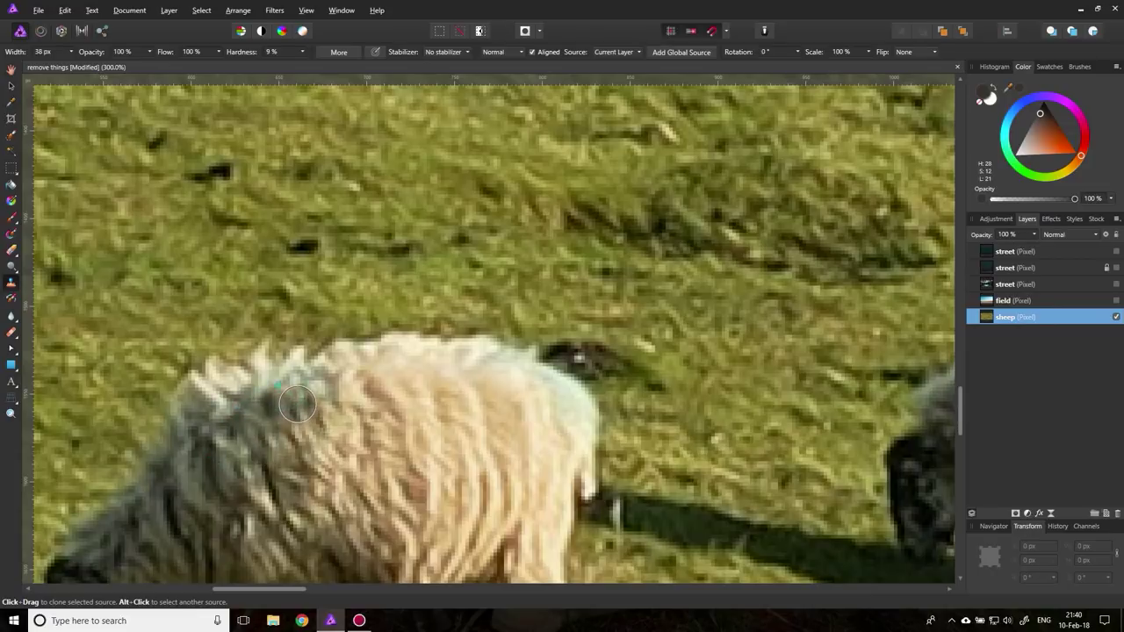
{"action": "key", "text": "ctrl+0"}
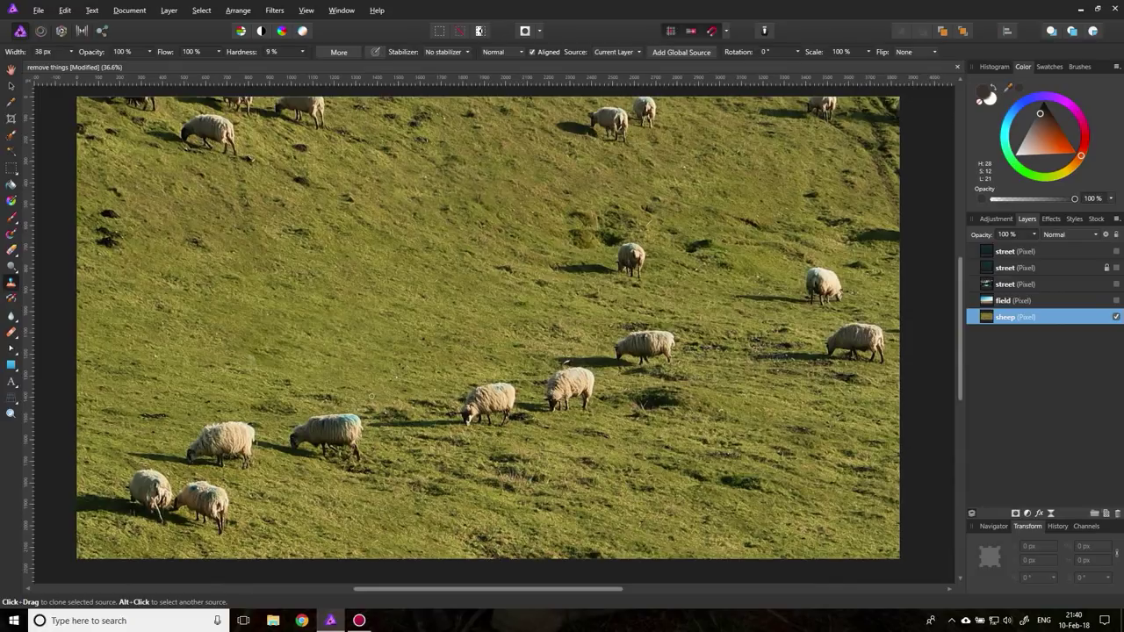
Switch to the Move Tool and turn the field layer's visibility back on.
{"action": "left_click", "coordinate": [12, 86]}
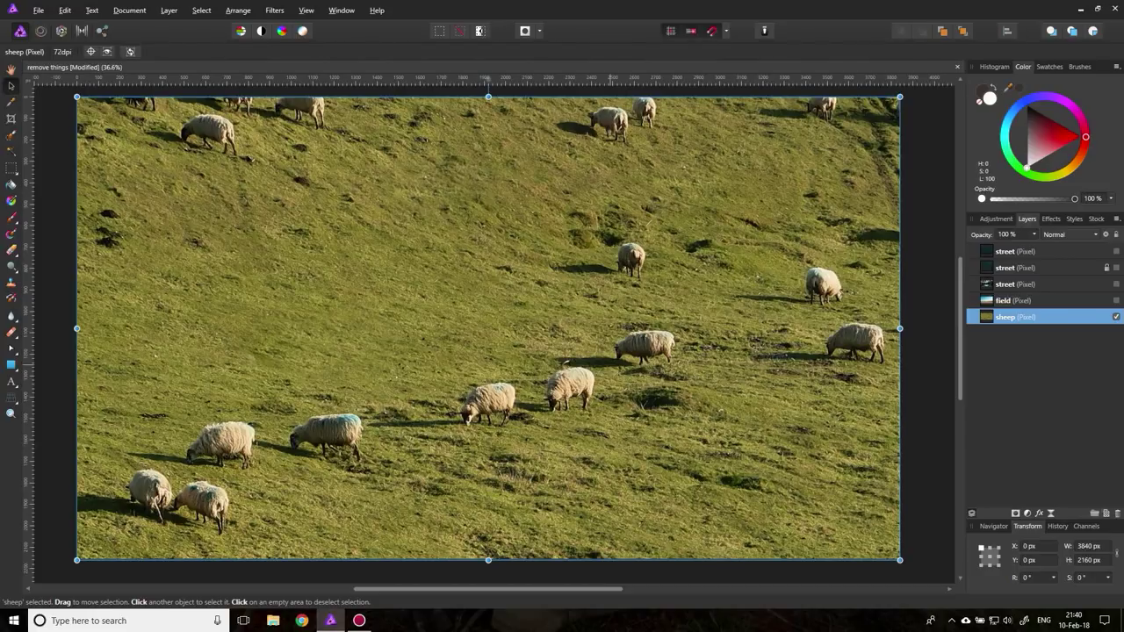
{"action": "left_click", "coordinate": [1117, 301]}
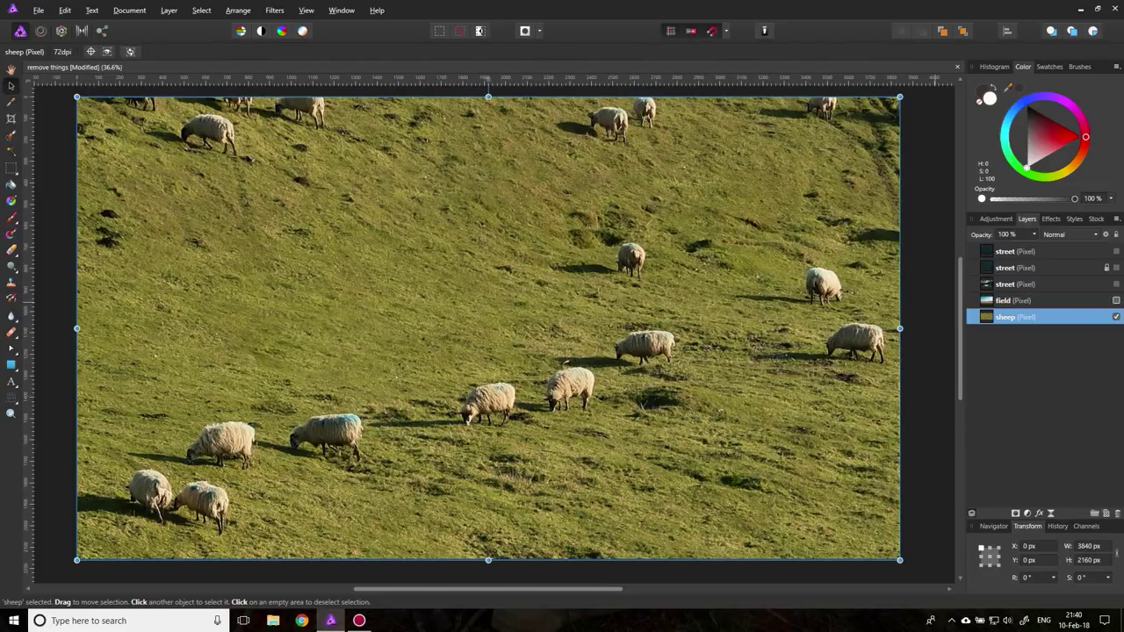